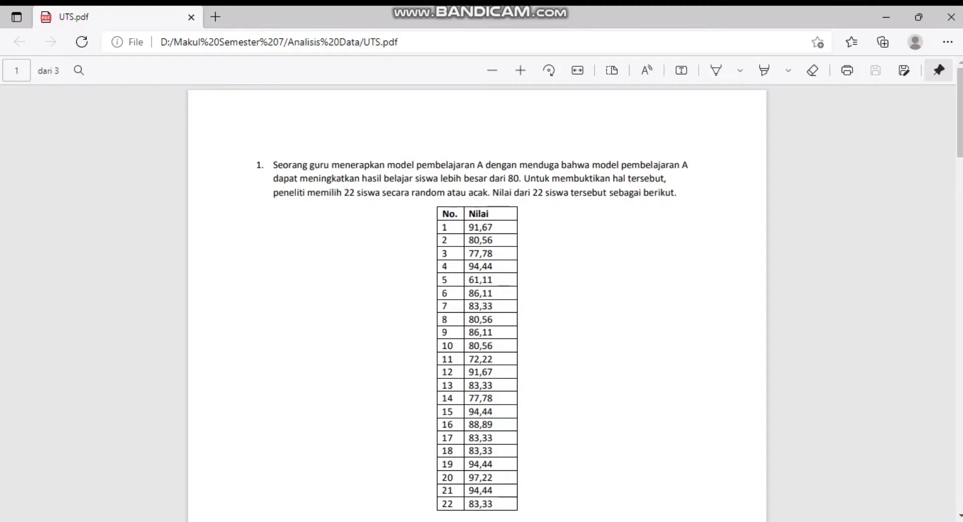
- Switch to SPSS Statistics and define the first variable with the name Hasil
{"action": "mouse_move", "coordinate": [573, 521]}
{"action": "left_click", "coordinate": [573, 477]}
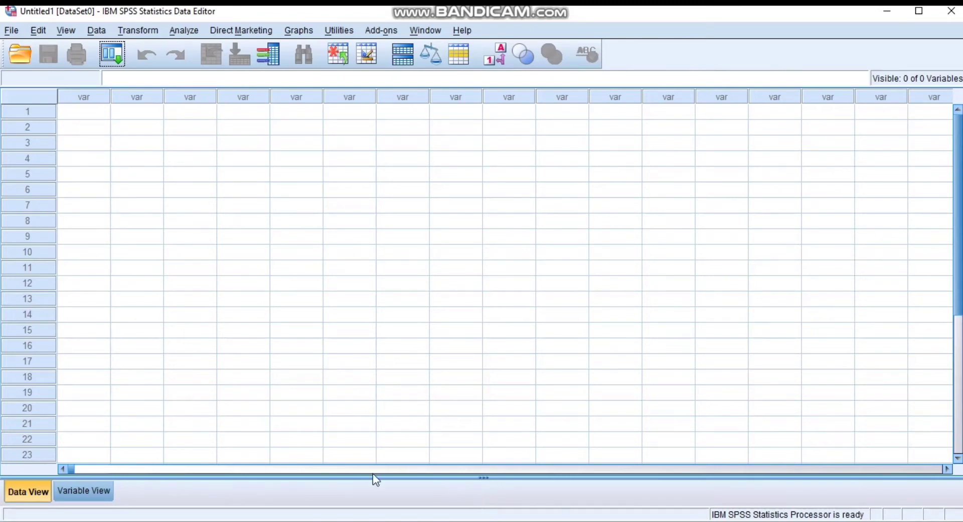
{"action": "left_click", "coordinate": [86, 494]}
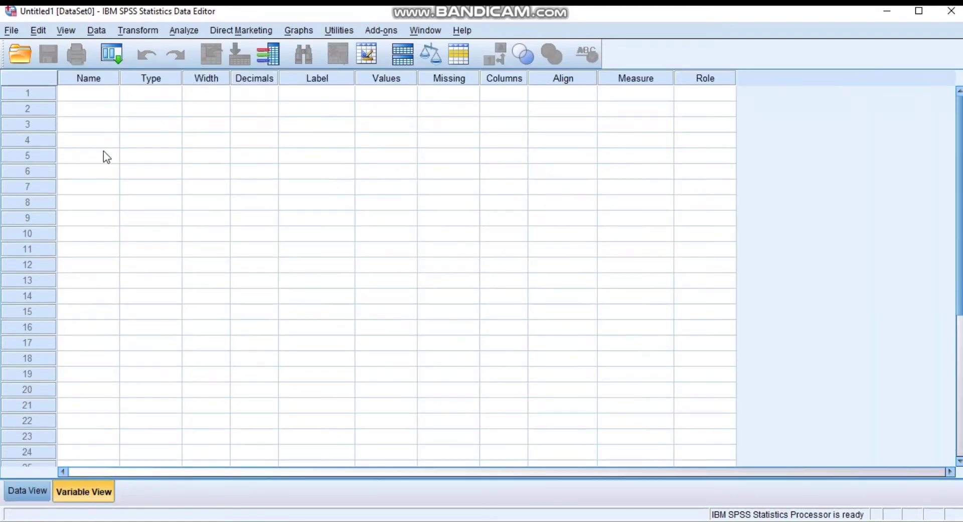
{"action": "left_click", "coordinate": [100, 94]}
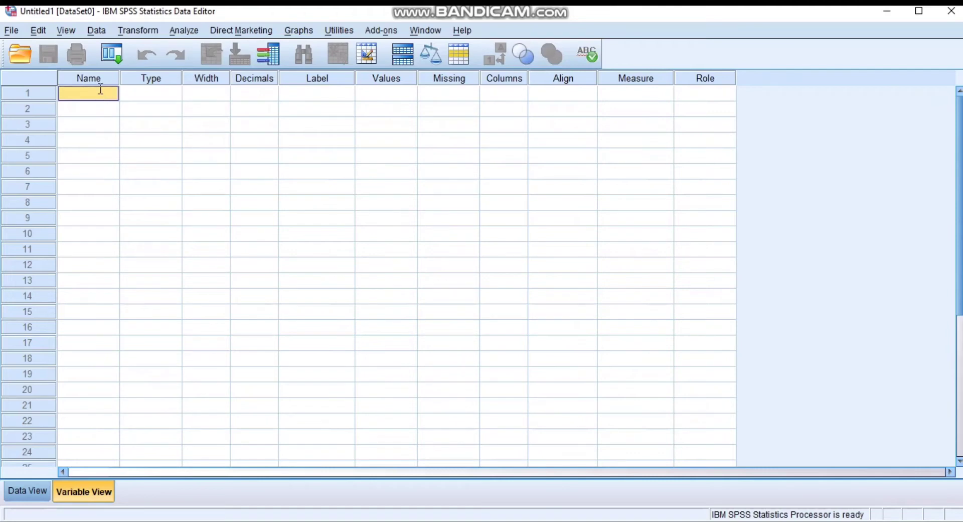
{"action": "left_click", "coordinate": [101, 91]}
{"action": "type", "text": "H"}
{"action": "key", "text": "Caps_Lock"}
{"action": "type", "text": "asil"}
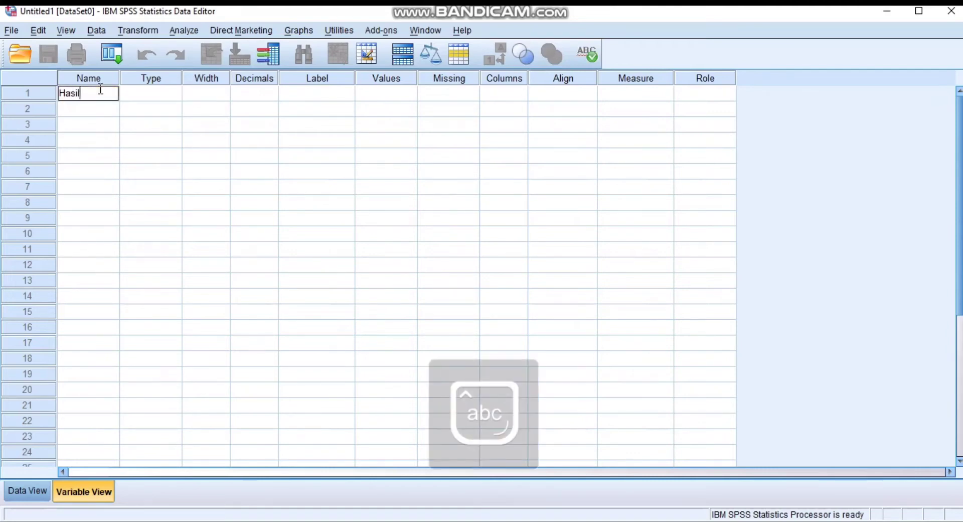
- Label the Hasil variable "Hasil nilai siswa" and set its measurement level to Scale
{"action": "left_click", "coordinate": [321, 77]}
{"action": "left_click", "coordinate": [321, 93]}
{"action": "left_click", "coordinate": [322, 93]}
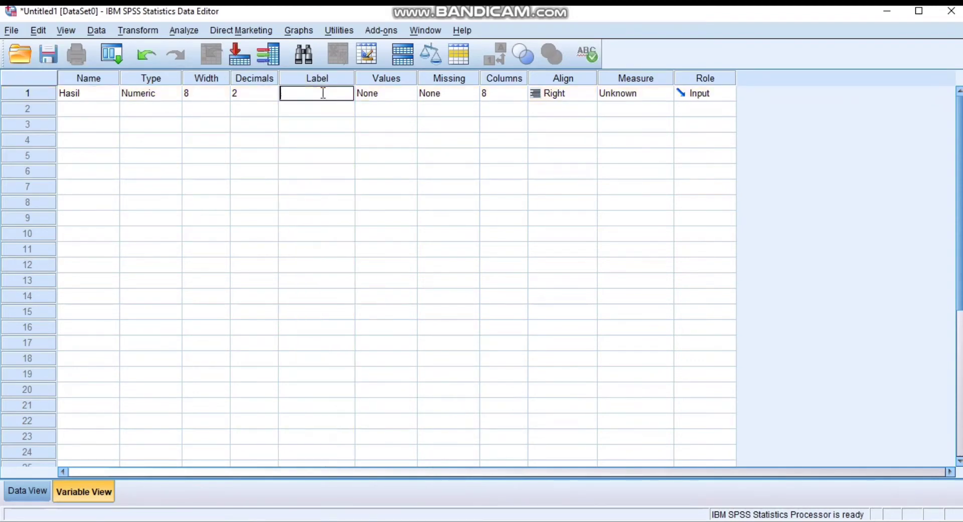
{"action": "key", "text": "Caps_Lock"}
{"action": "type", "text": "H"}
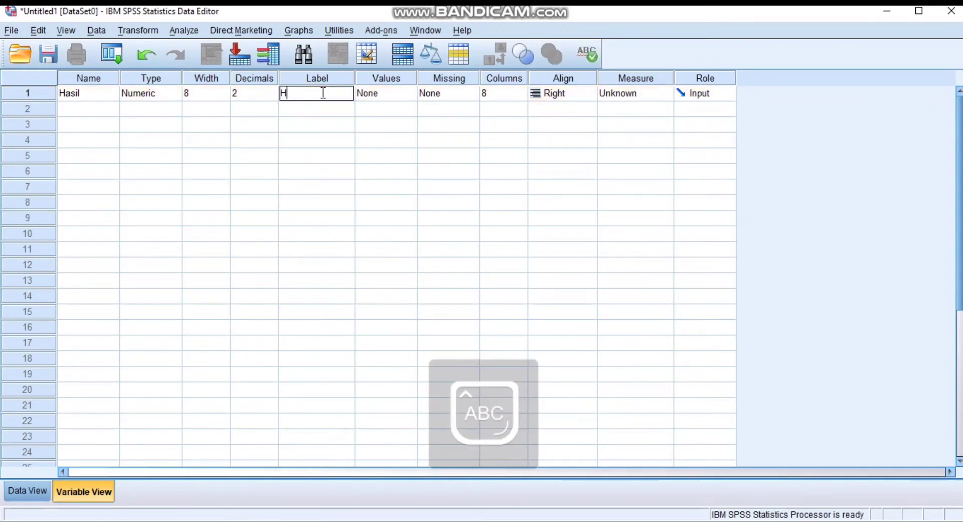
{"action": "key", "text": "Caps_Lock"}
{"action": "type", "text": "asil"}
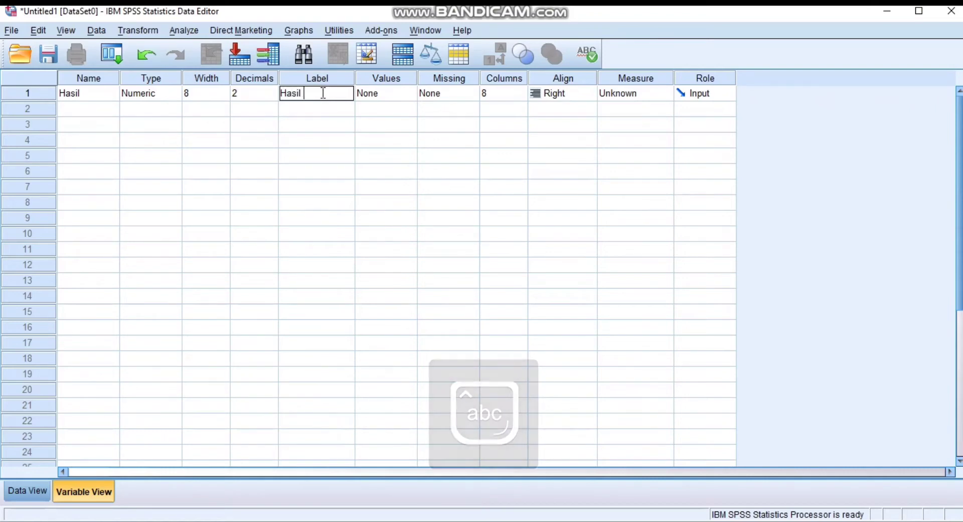
{"action": "type", "text": " nilai"}
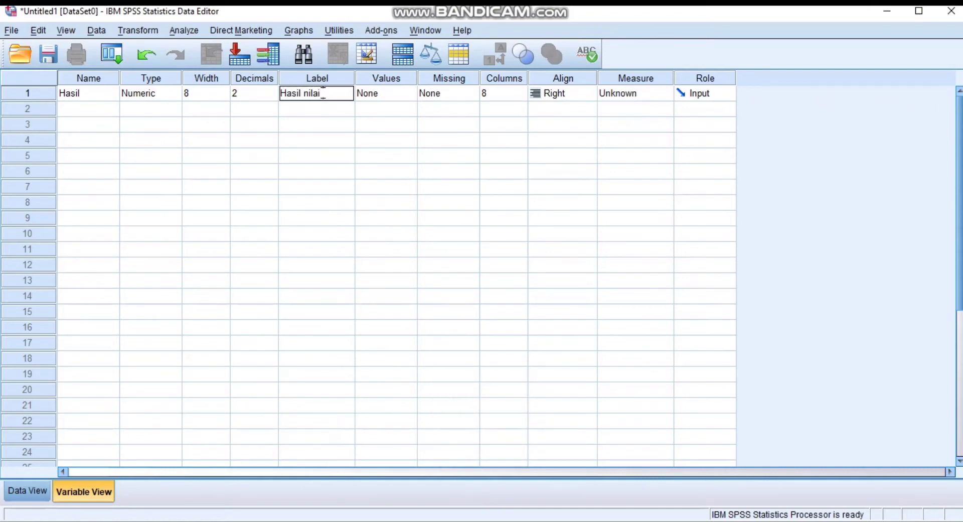
{"action": "type", "text": " siswa"}
{"action": "left_click", "coordinate": [640, 80]}
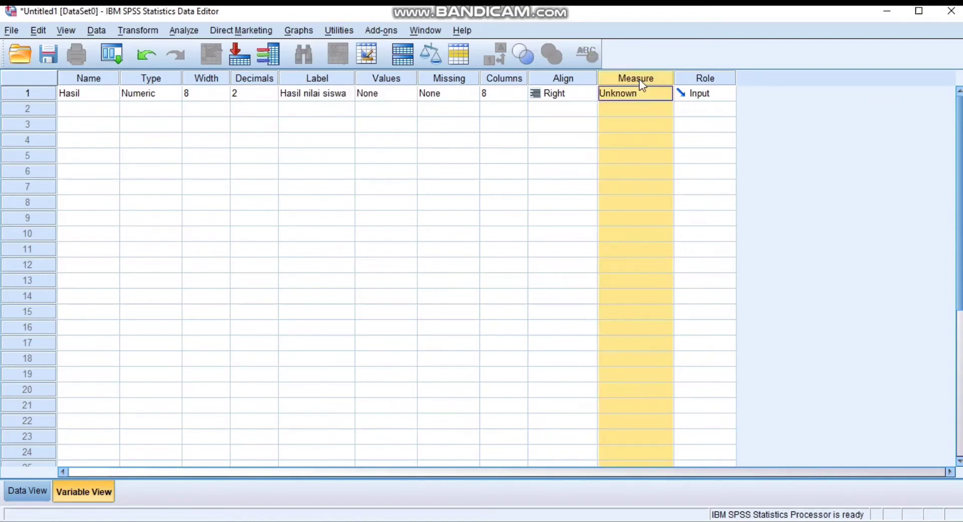
{"action": "left_click", "coordinate": [640, 93]}
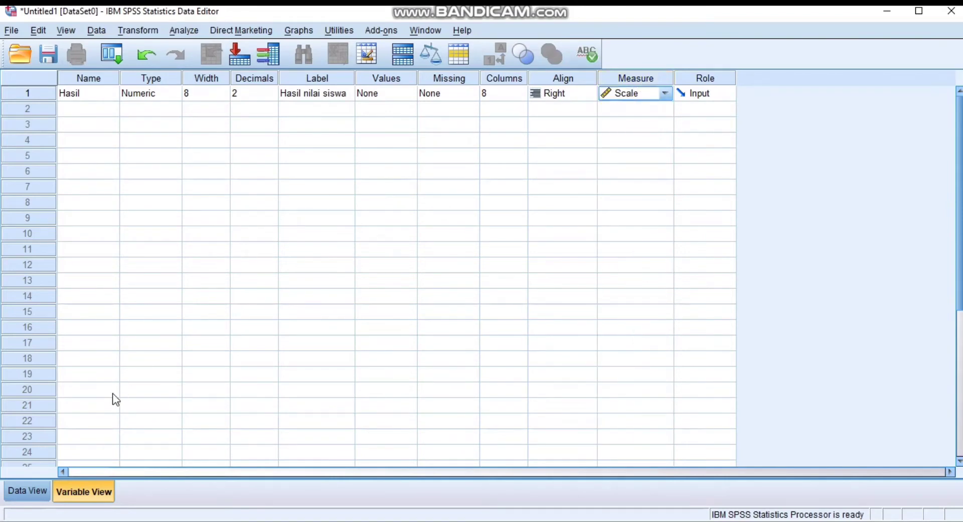
- Show the SPSS data grid, then switch to the Excel workbook and copy the Nilai scores in B2:B23
{"action": "left_click", "coordinate": [40, 493]}
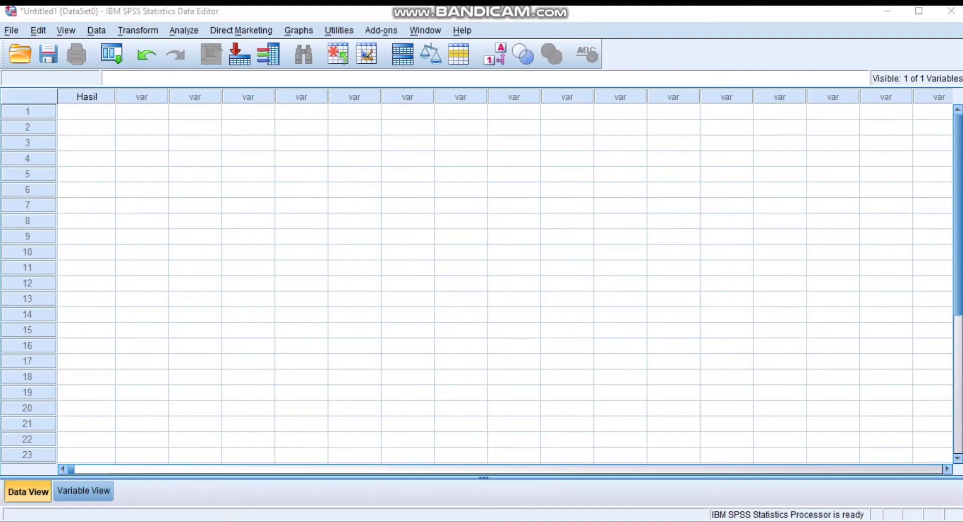
{"action": "left_click", "coordinate": [550, 520]}
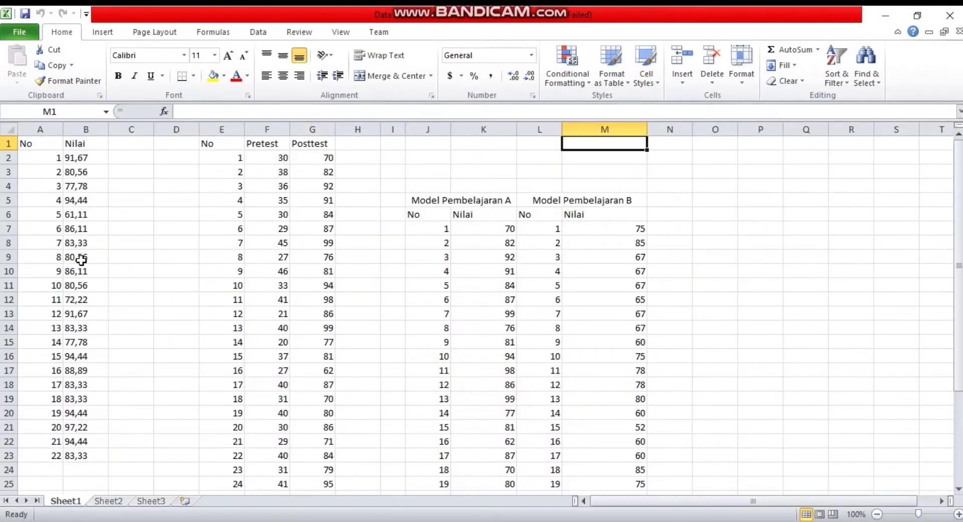
{"action": "left_click", "coordinate": [83, 158]}
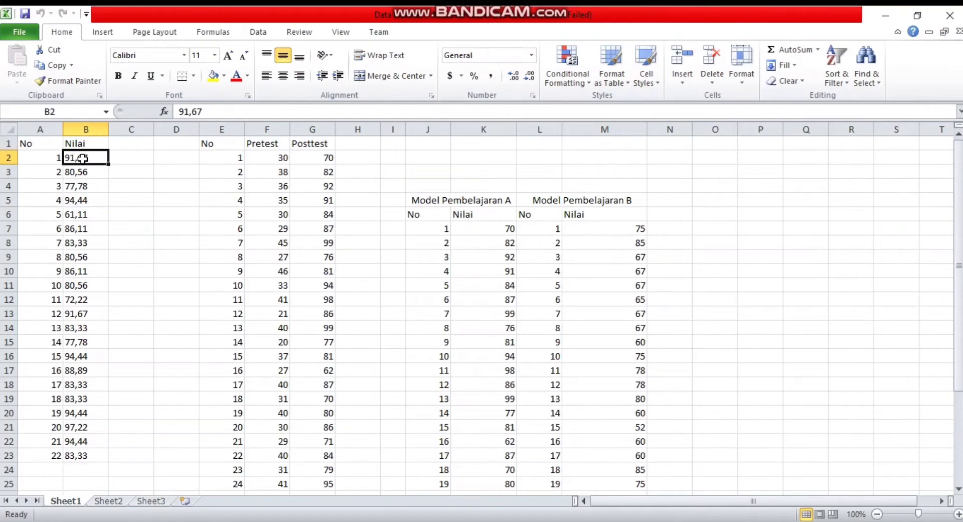
{"action": "left_click_drag", "start_coordinate": [83, 158], "coordinate": [82, 456]}
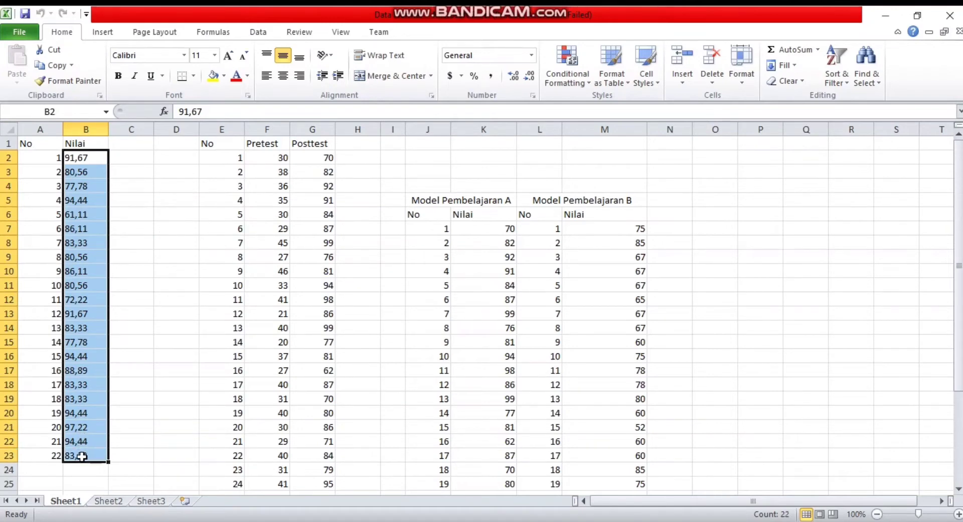
{"action": "key", "text": "ctrl+c"}
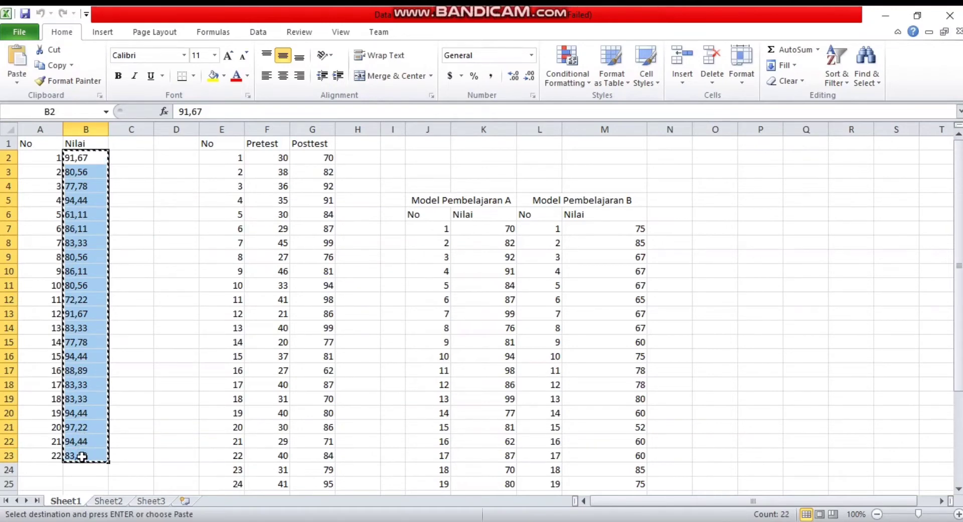
- Return to SPSS and paste the copied scores into the Hasil column starting at row 1
{"action": "left_click", "coordinate": [372, 520]}
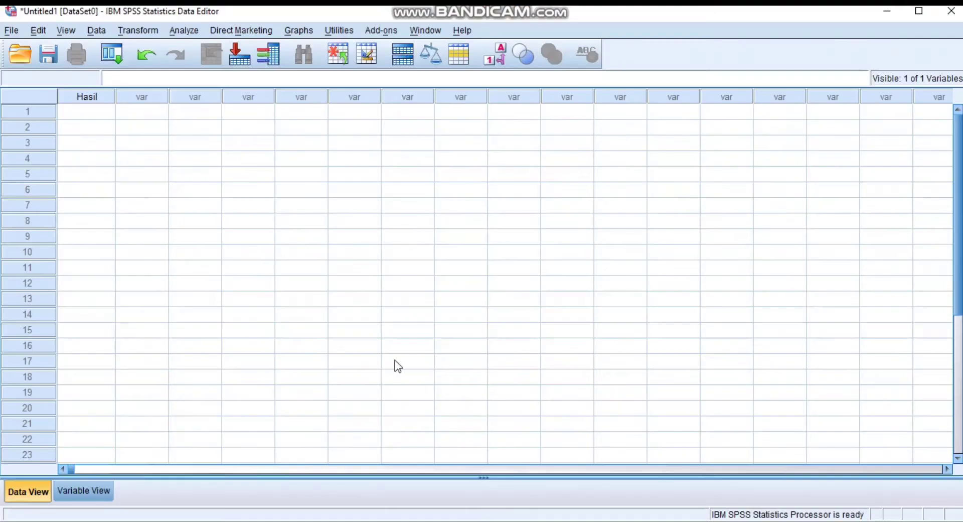
{"action": "left_click", "coordinate": [88, 115]}
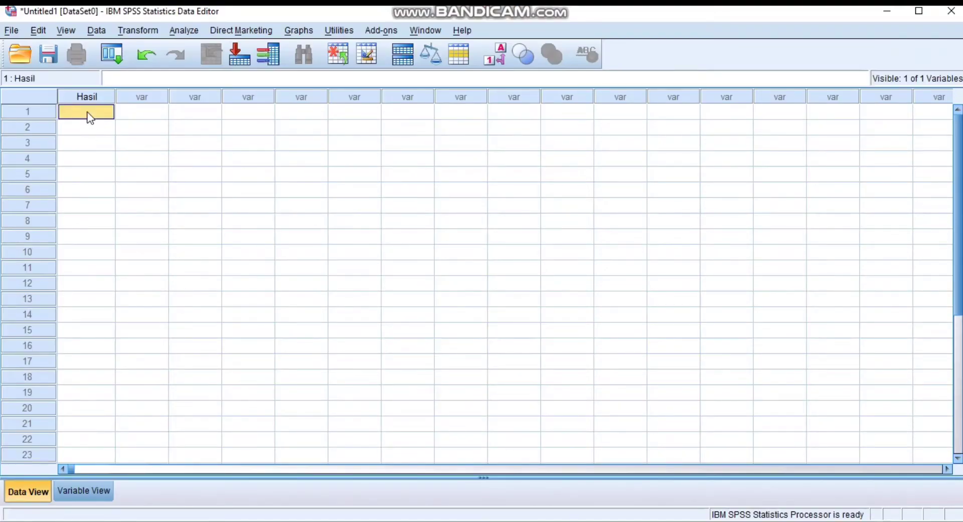
{"action": "key", "text": "ctrl+v"}
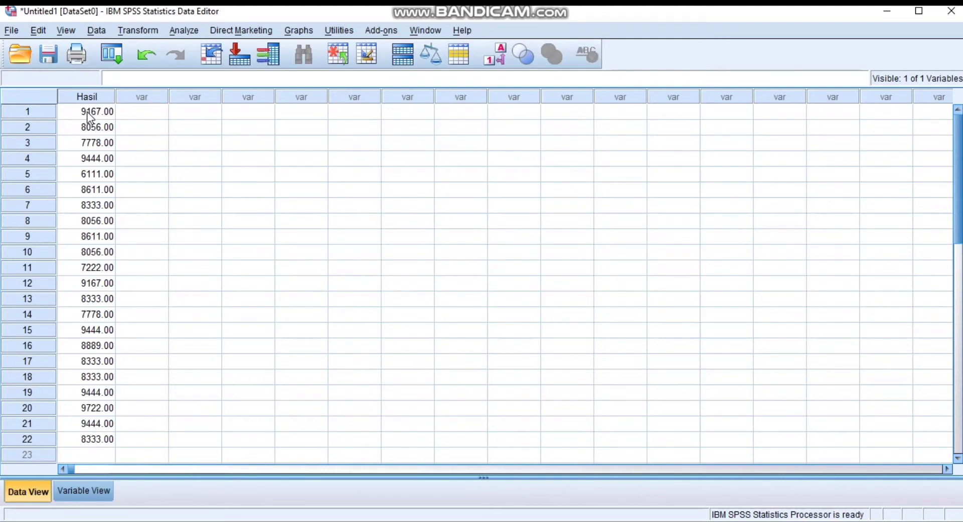
- Start a Frequencies analysis and add Hasil nilai siswa as the variable to analyze
{"action": "left_click", "coordinate": [184, 31]}
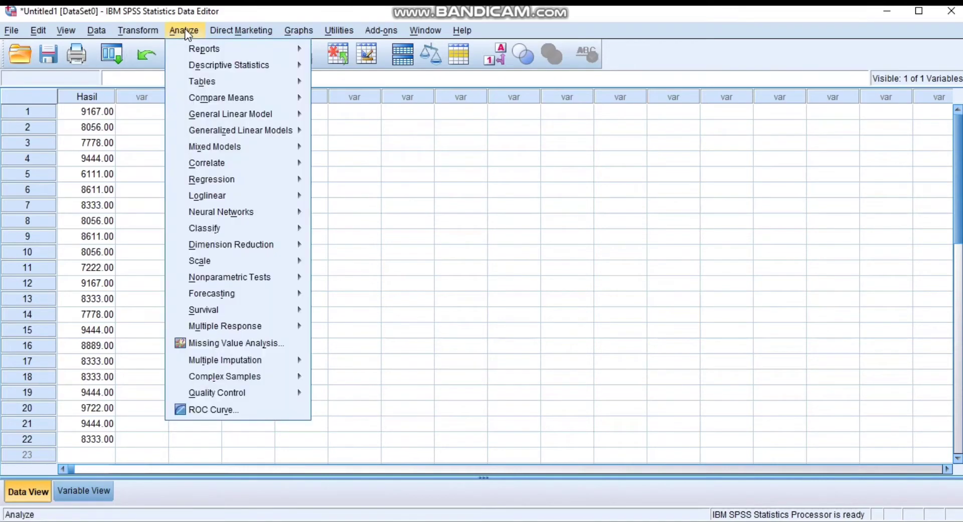
{"action": "mouse_move", "coordinate": [234, 72]}
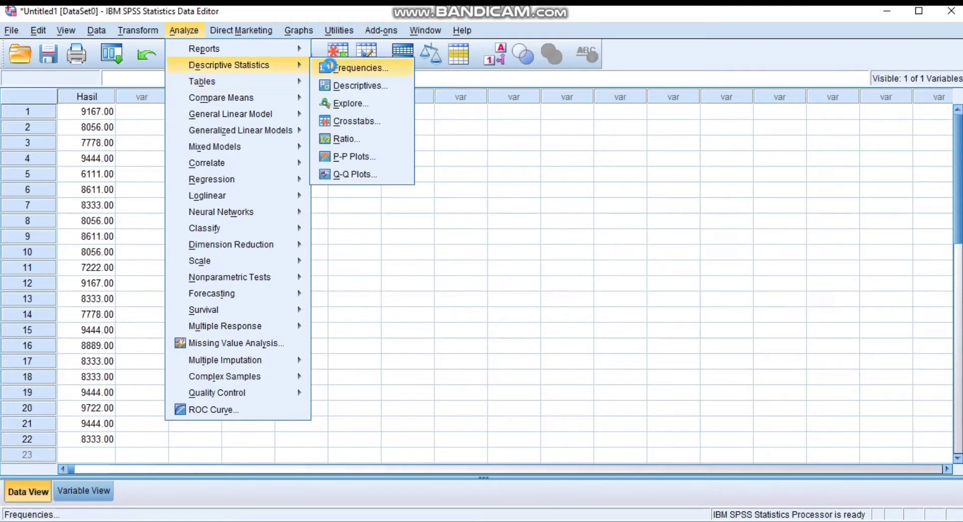
{"action": "left_click", "coordinate": [330, 65]}
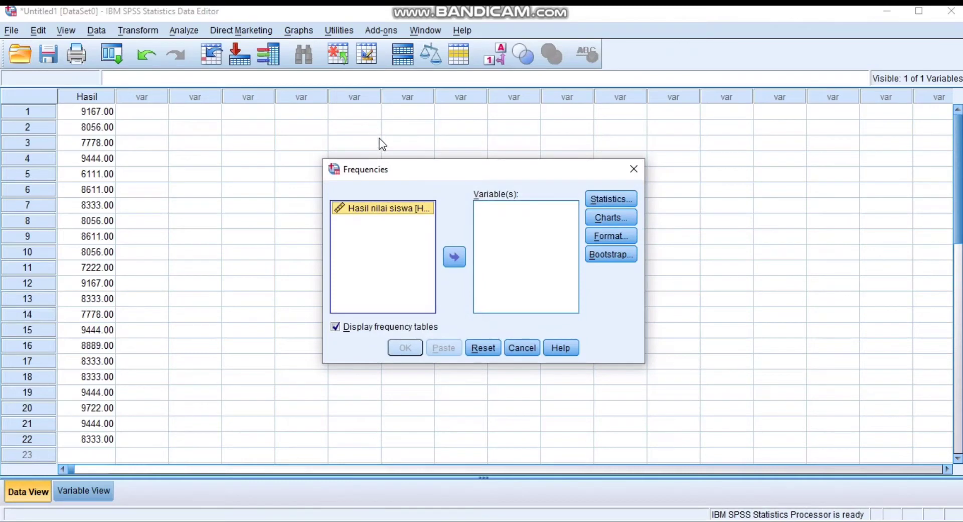
{"action": "left_click", "coordinate": [457, 257]}
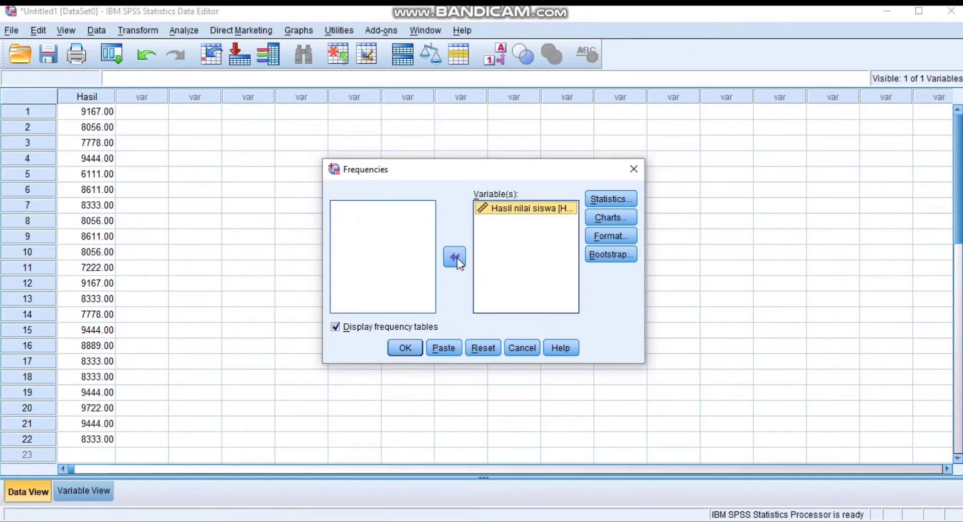
- Request the mean, median, mode, sum, standard deviation, variance, range, minimum, maximum, skewness and kurtosis for the frequency analysis
{"action": "left_click", "coordinate": [620, 198]}
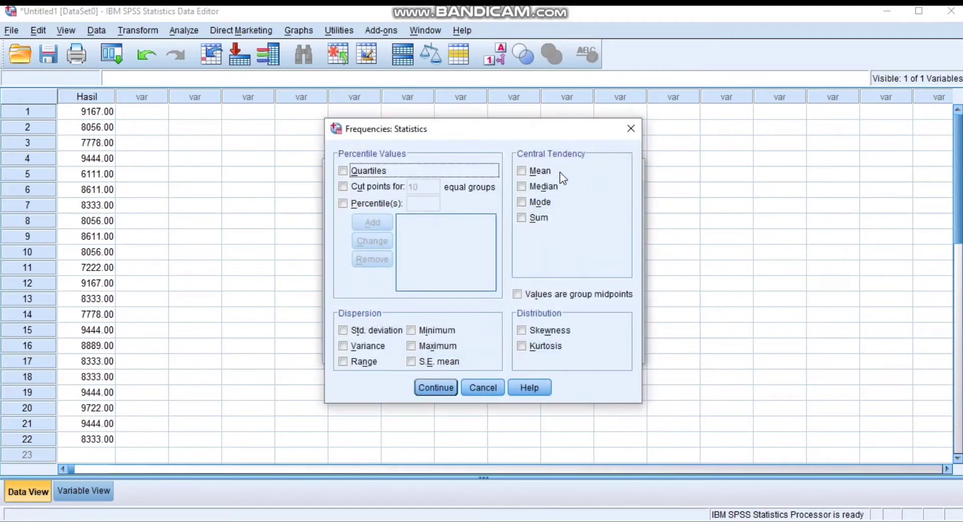
{"action": "left_click", "coordinate": [530, 172]}
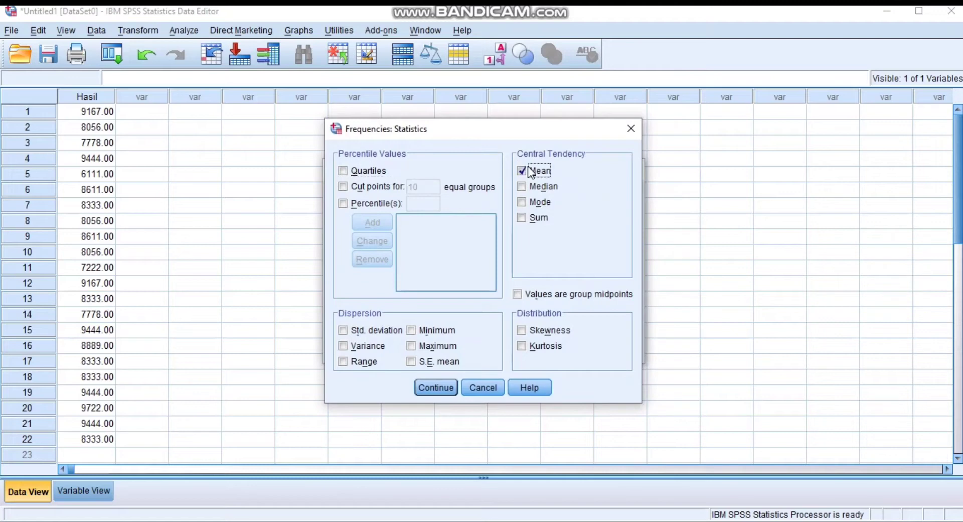
{"action": "left_click", "coordinate": [528, 205]}
{"action": "left_click", "coordinate": [523, 220]}
{"action": "left_click", "coordinate": [342, 331]}
{"action": "left_click", "coordinate": [344, 345]}
{"action": "left_click", "coordinate": [344, 362]}
{"action": "left_click", "coordinate": [419, 346]}
{"action": "left_click", "coordinate": [419, 333]}
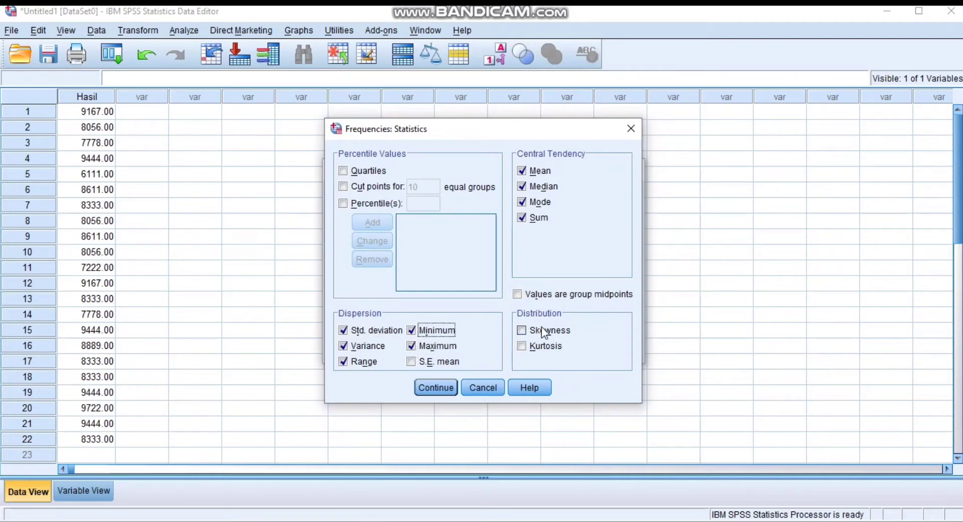
{"action": "left_click", "coordinate": [525, 331]}
{"action": "left_click", "coordinate": [522, 348]}
{"action": "left_click", "coordinate": [446, 389]}
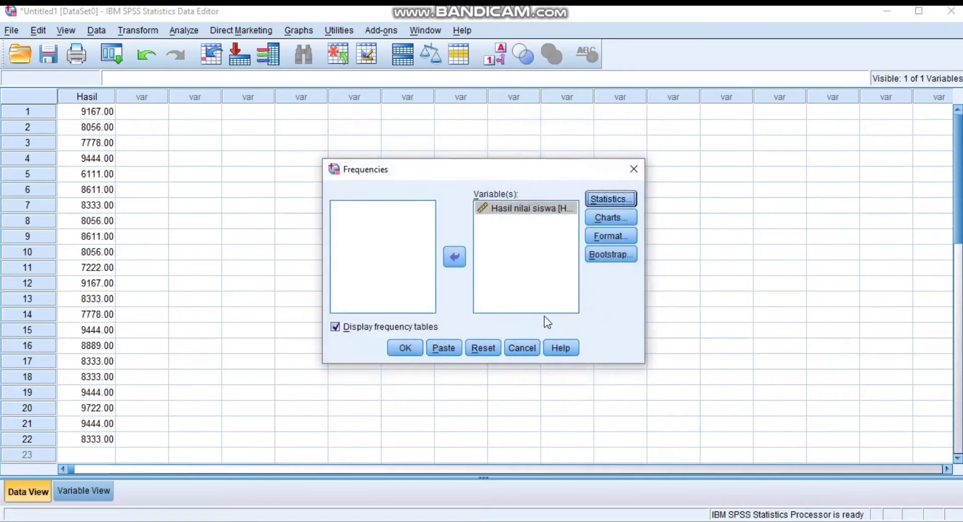
- Add a histogram with a normal curve to the frequency analysis and run it
{"action": "left_click", "coordinate": [611, 217]}
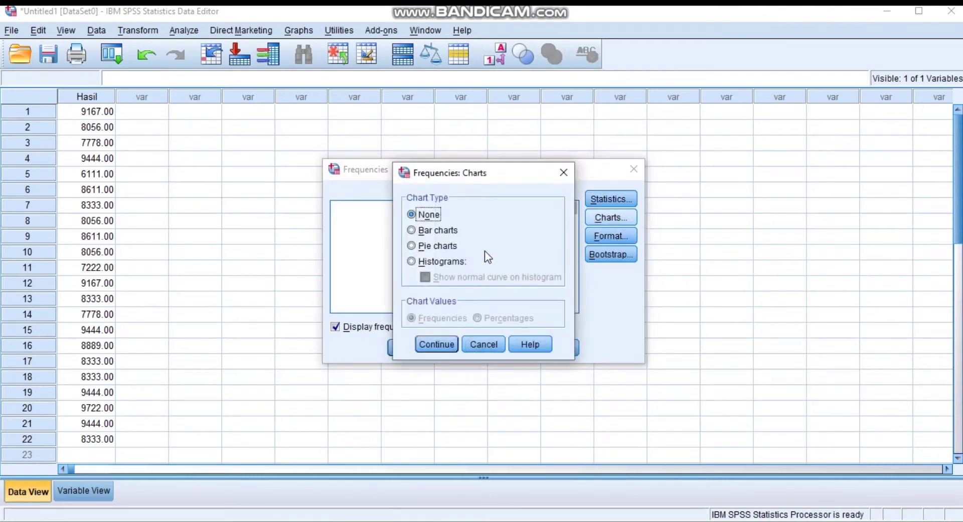
{"action": "left_click", "coordinate": [422, 260]}
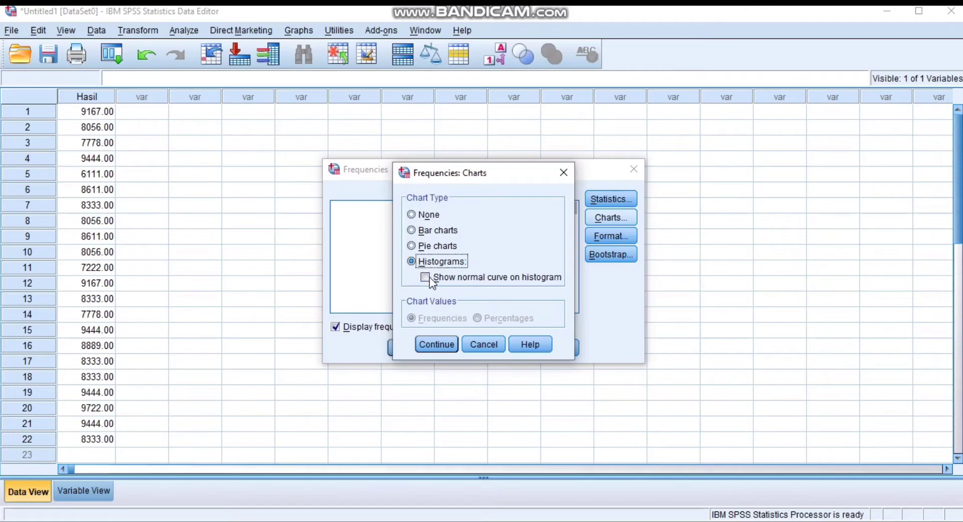
{"action": "left_click", "coordinate": [430, 278]}
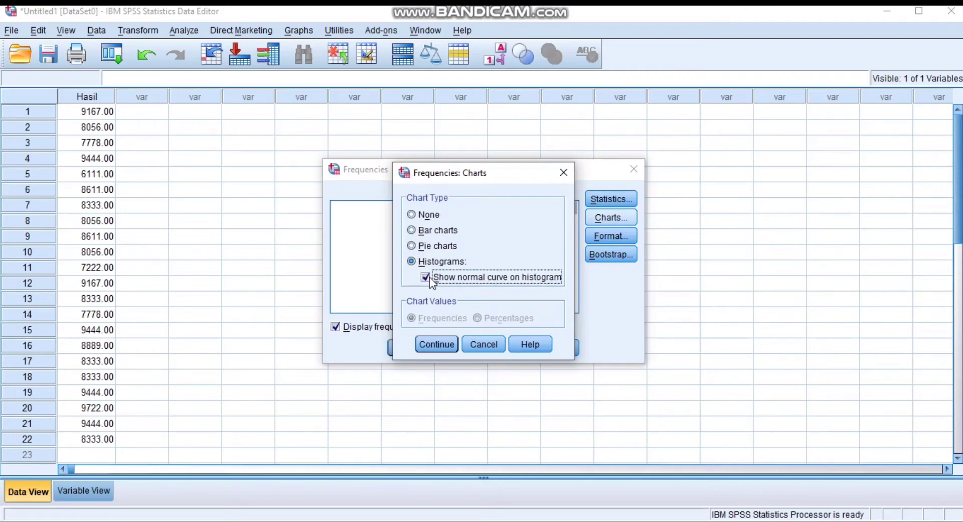
{"action": "left_click", "coordinate": [445, 340]}
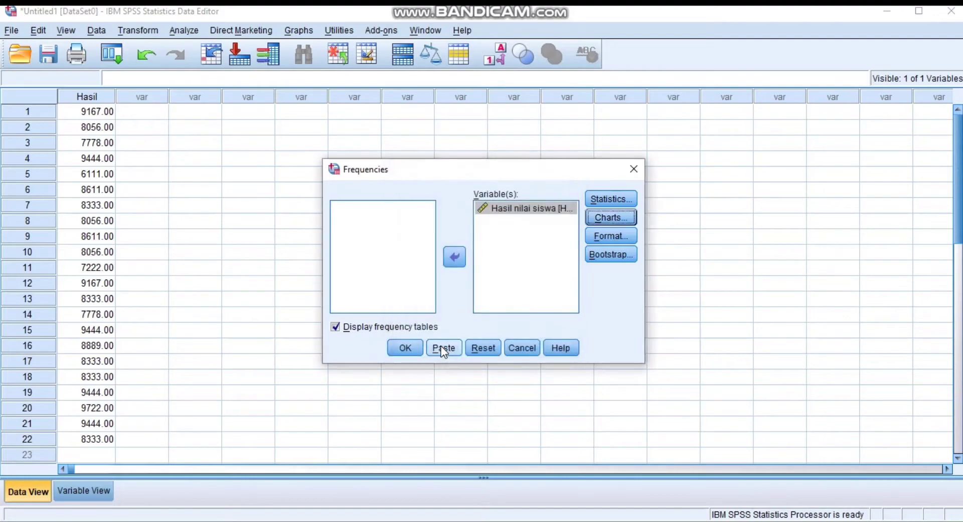
{"action": "left_click", "coordinate": [404, 344]}
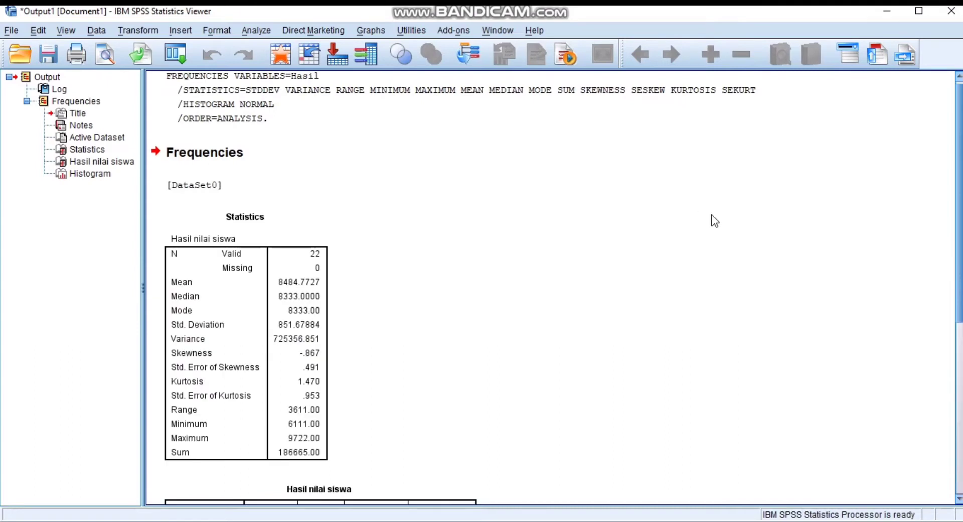
- Examine the frequency table and histogram of Hasil nilai siswa in the output, and return to the data editor
{"action": "left_click", "coordinate": [961, 389]}
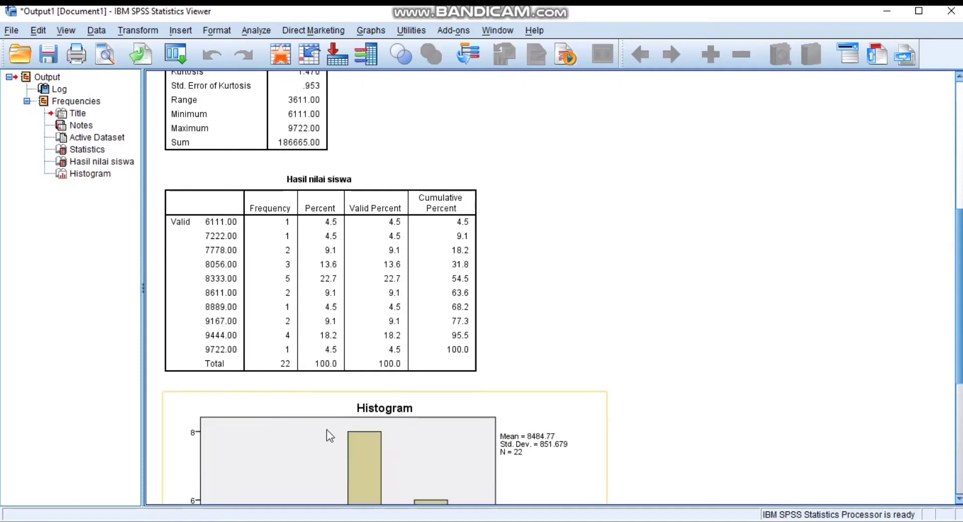
{"action": "left_click", "coordinate": [958, 499]}
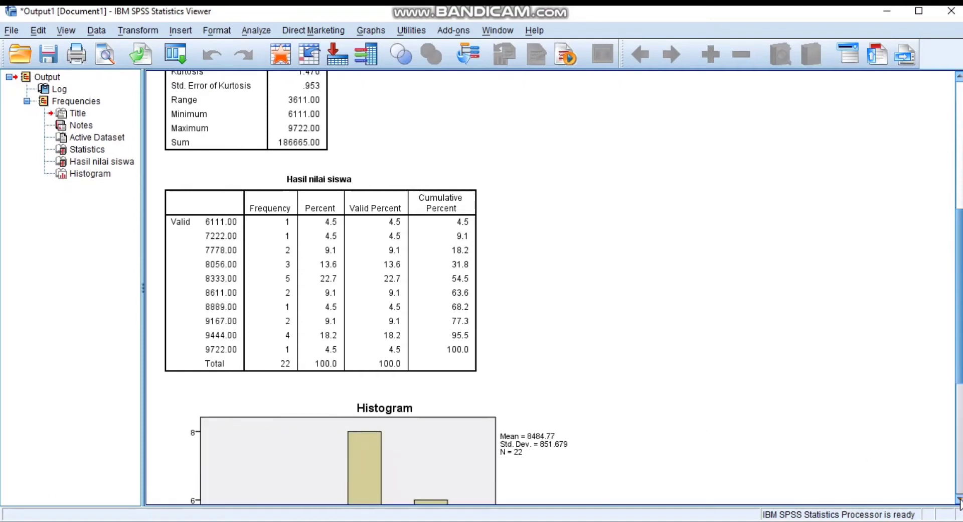
{"action": "left_click_drag", "start_coordinate": [958, 501], "coordinate": [959, 500]}
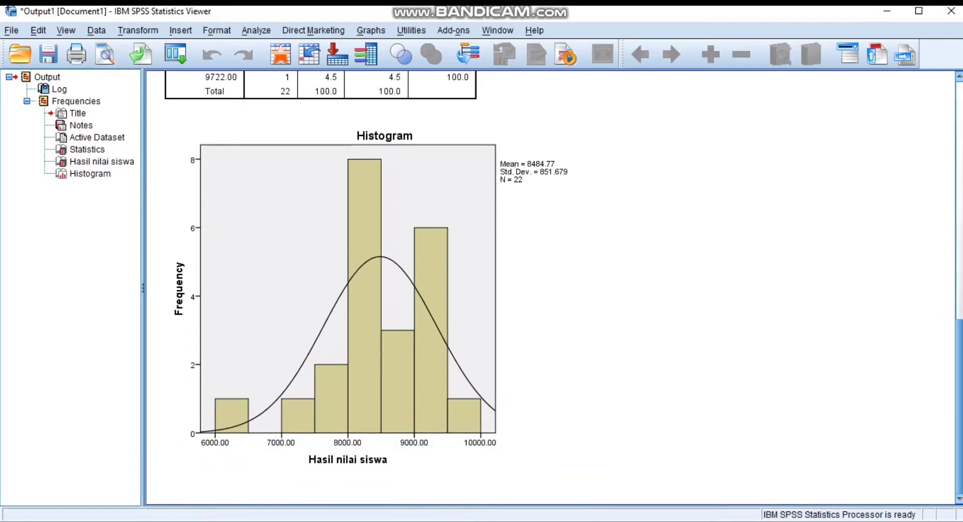
{"action": "left_click", "coordinate": [522, 481]}
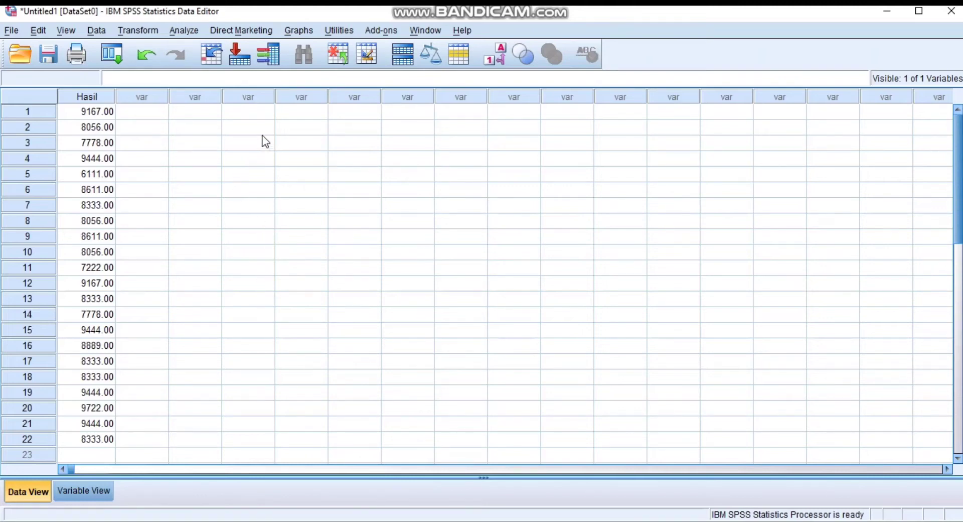
- Start an Explore analysis and add Hasil nilai siswa as the dependent variable
{"action": "left_click", "coordinate": [196, 31]}
{"action": "mouse_move", "coordinate": [240, 68]}
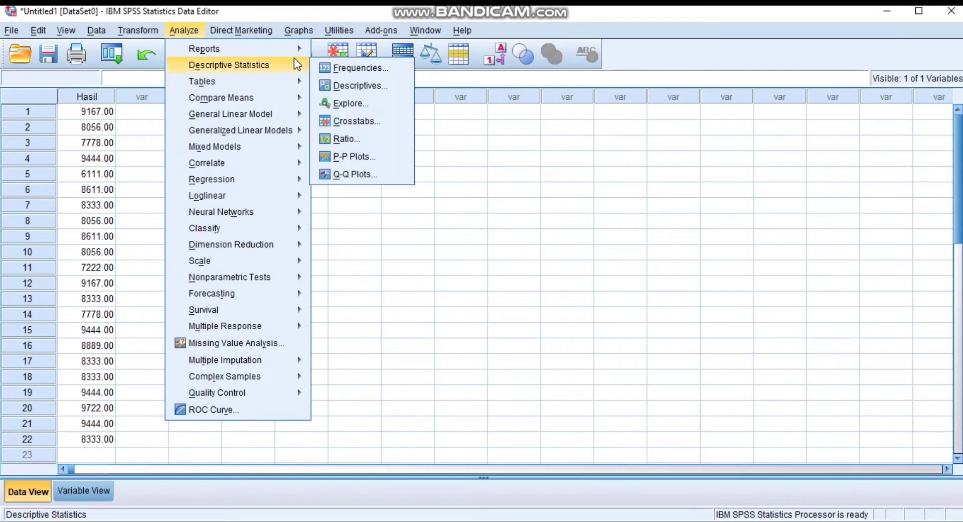
{"action": "left_click", "coordinate": [344, 107]}
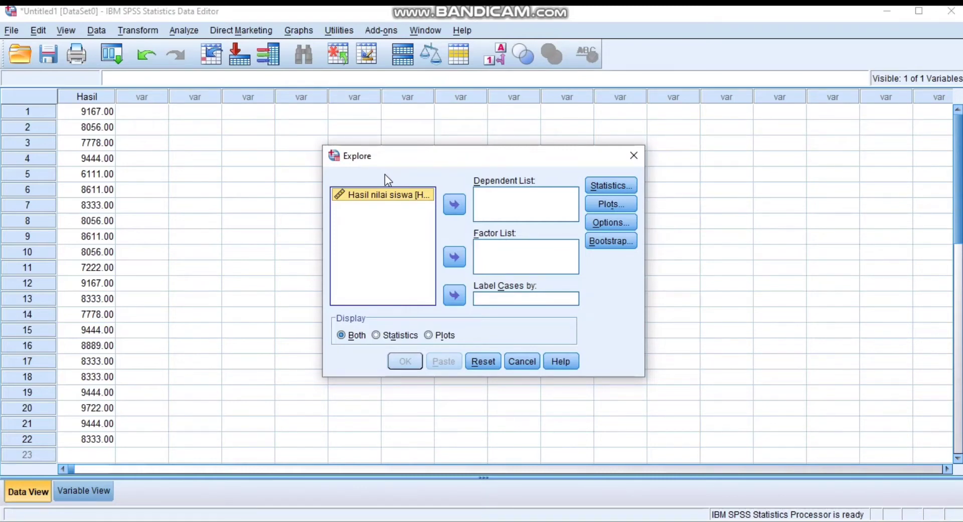
{"action": "left_click", "coordinate": [454, 204]}
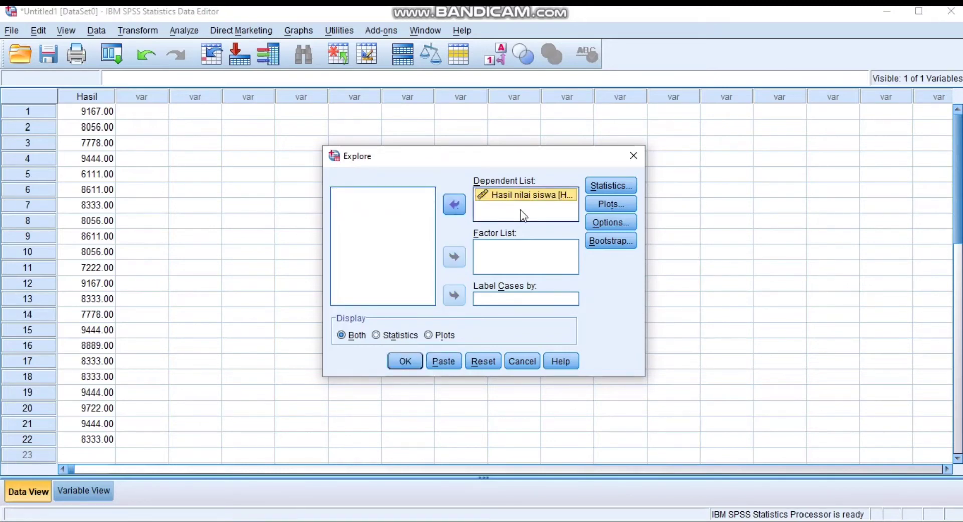
- Add a histogram and normality plots with tests to the Explore analysis and run it
{"action": "left_click", "coordinate": [604, 205]}
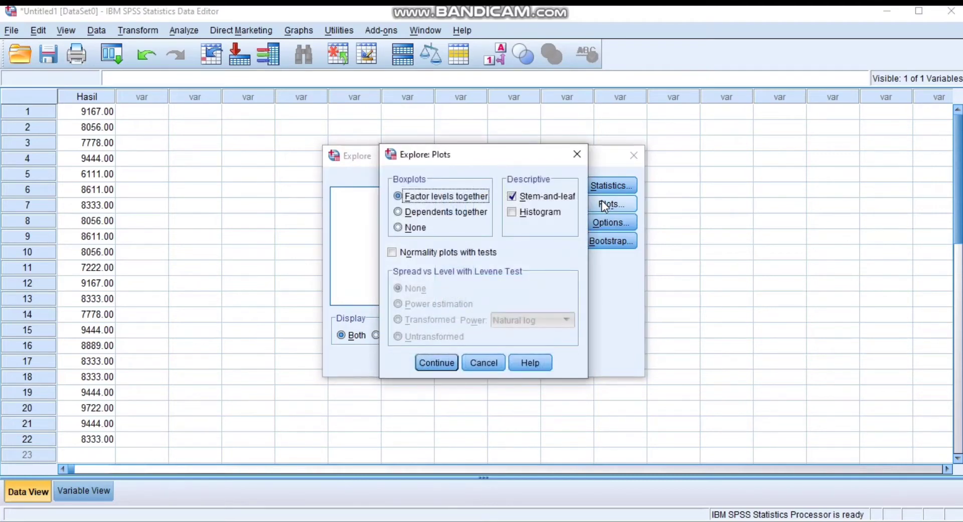
{"action": "left_click", "coordinate": [512, 213]}
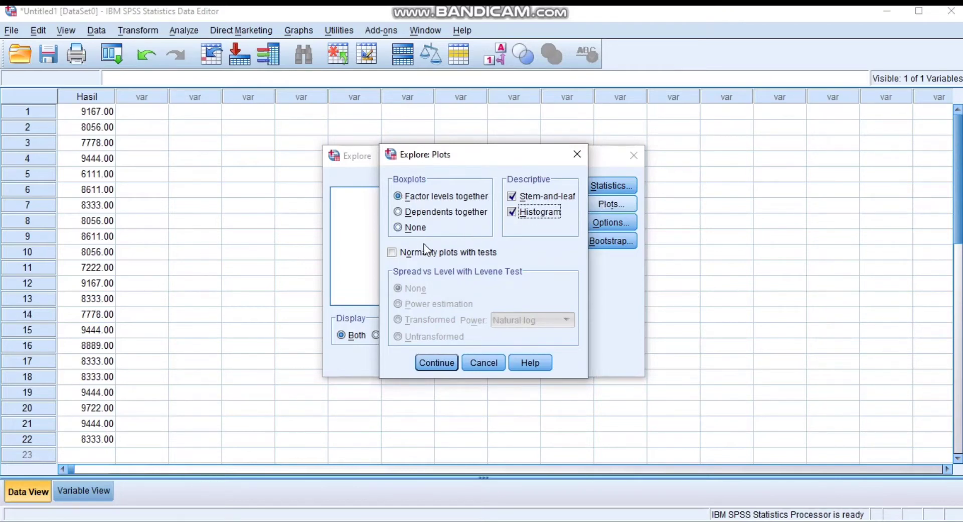
{"action": "left_click", "coordinate": [391, 254]}
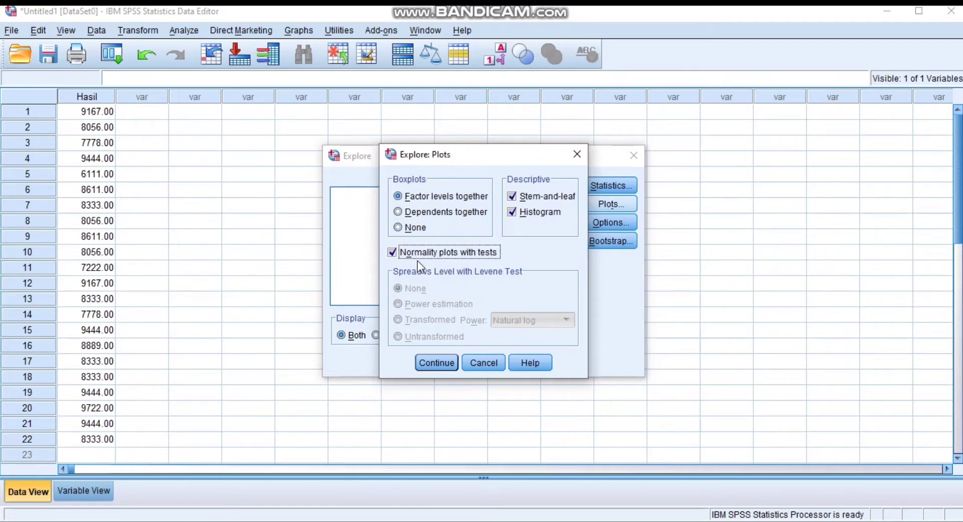
{"action": "left_click", "coordinate": [438, 364]}
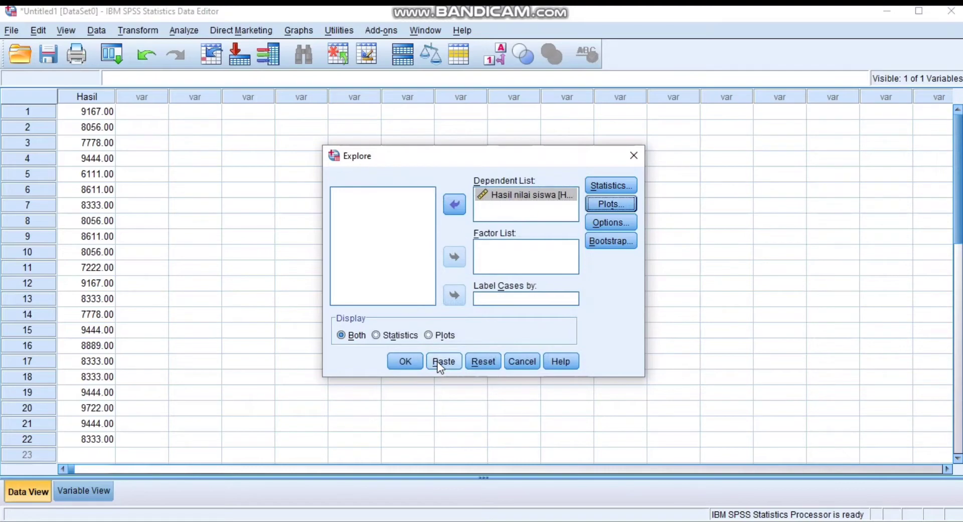
{"action": "left_click", "coordinate": [405, 360]}
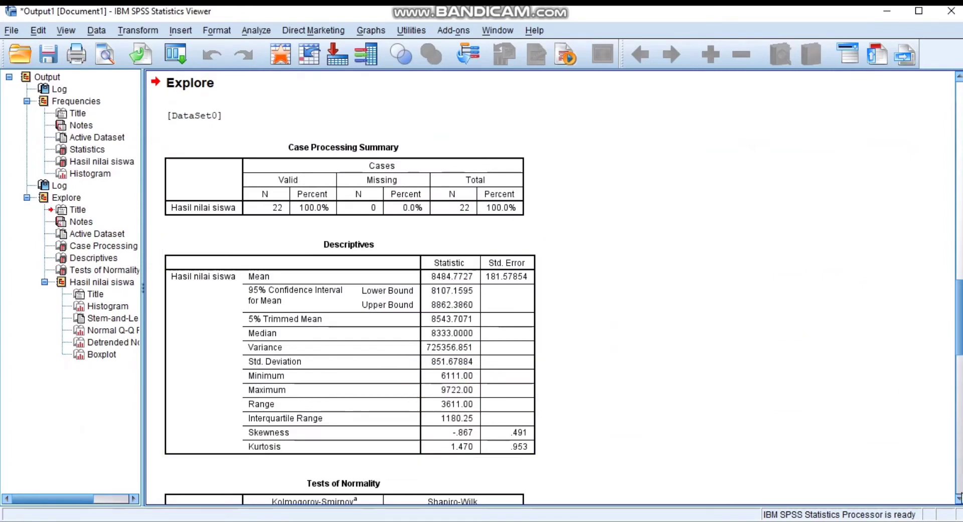
- Examine the descriptives and the Tests of Normality table in the output, and return to the data editor
{"action": "left_click_drag", "start_coordinate": [960, 499], "coordinate": [960, 499]}
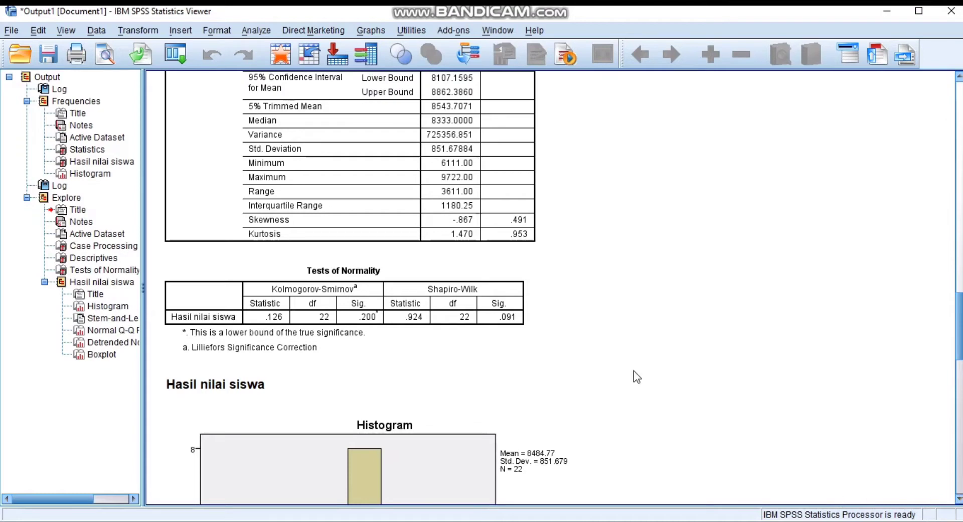
{"action": "left_click", "coordinate": [514, 319]}
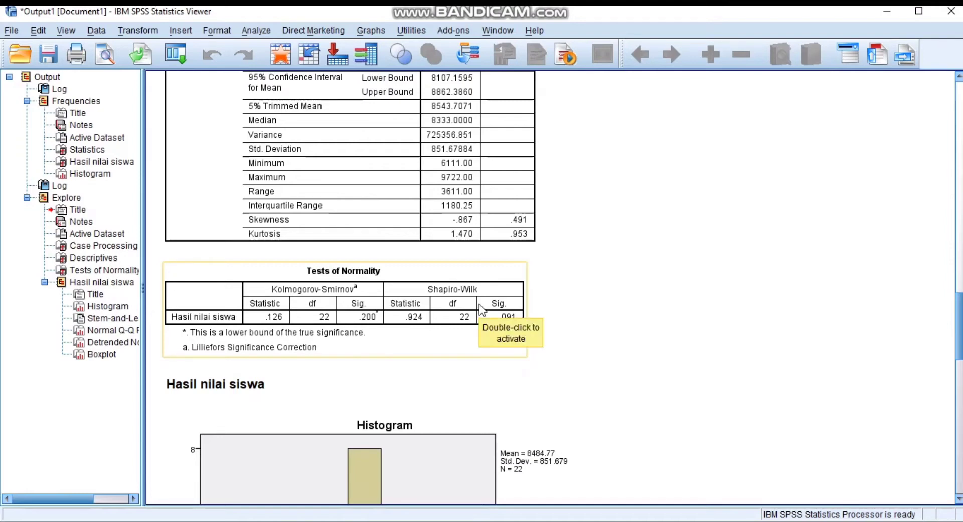
{"action": "left_click", "coordinate": [591, 473]}
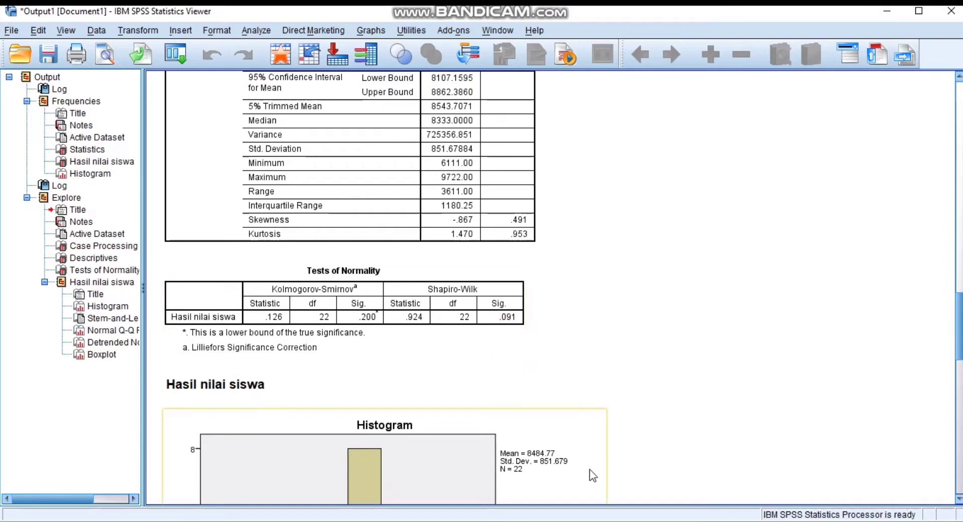
{"action": "left_click", "coordinate": [582, 519]}
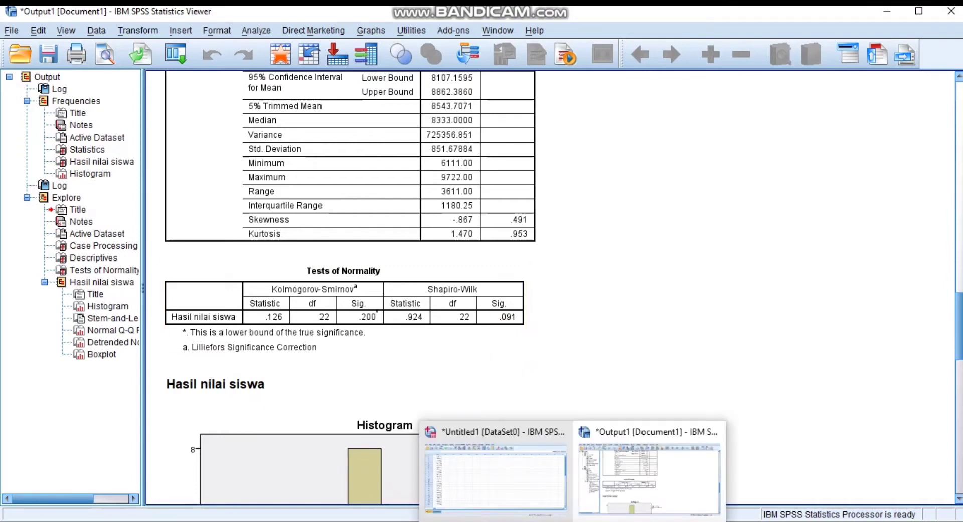
{"action": "left_click", "coordinate": [544, 489]}
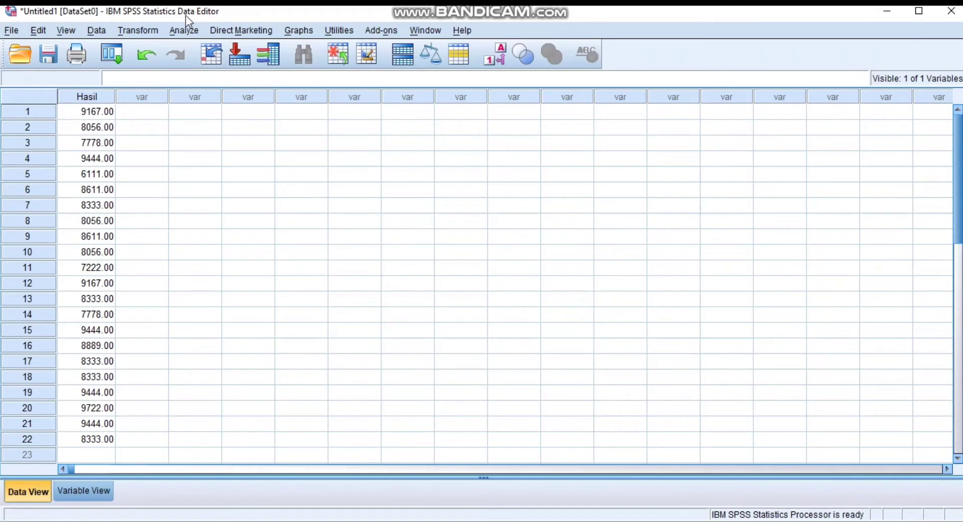
- Start a One-Sample T Test and add Hasil nilai siswa as the test variable
{"action": "left_click", "coordinate": [184, 31]}
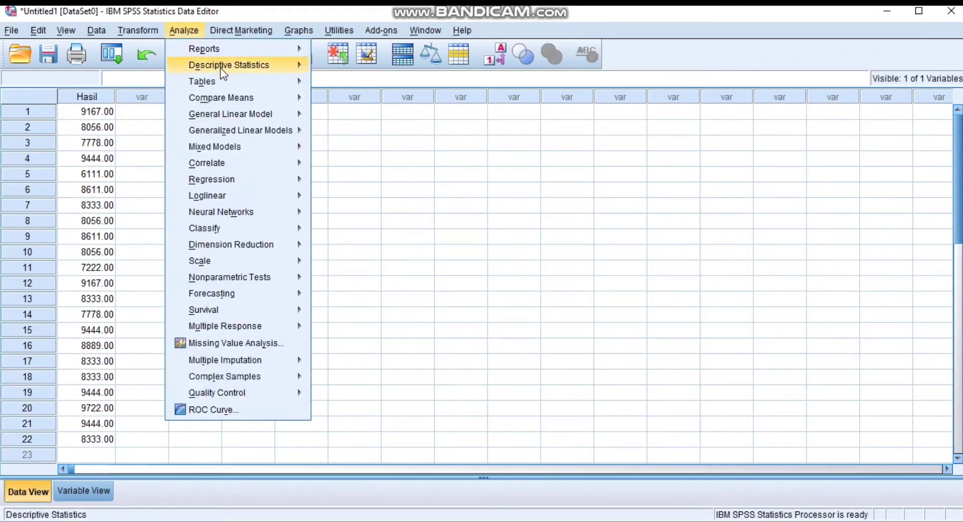
{"action": "mouse_move", "coordinate": [222, 69]}
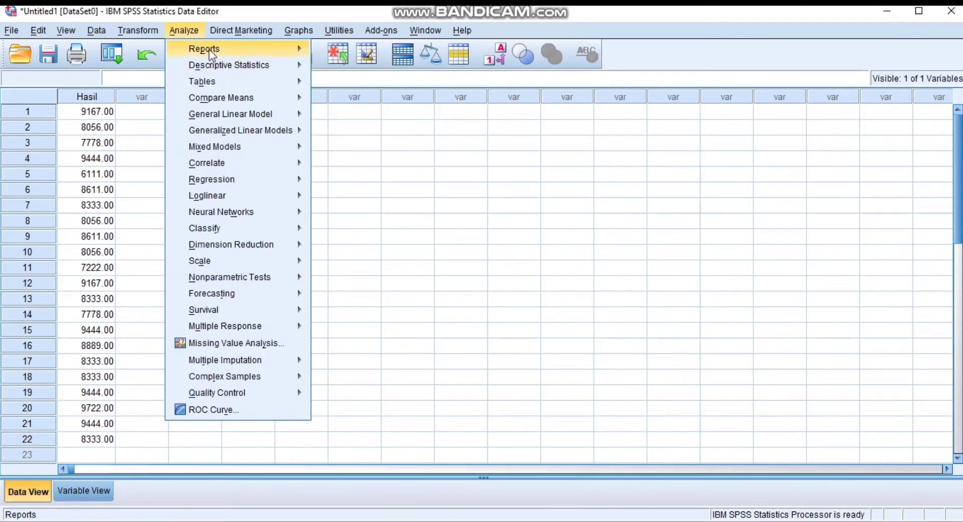
{"action": "mouse_move", "coordinate": [228, 96]}
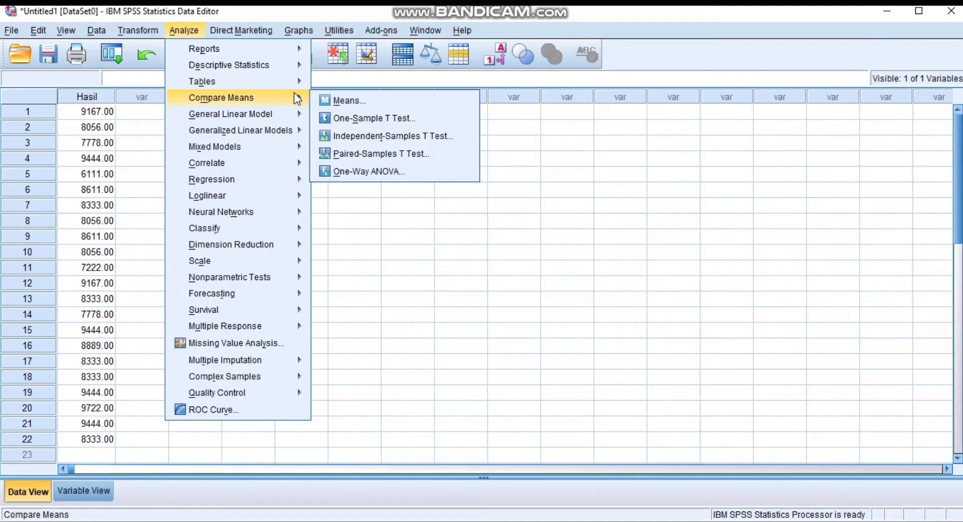
{"action": "left_click", "coordinate": [348, 120]}
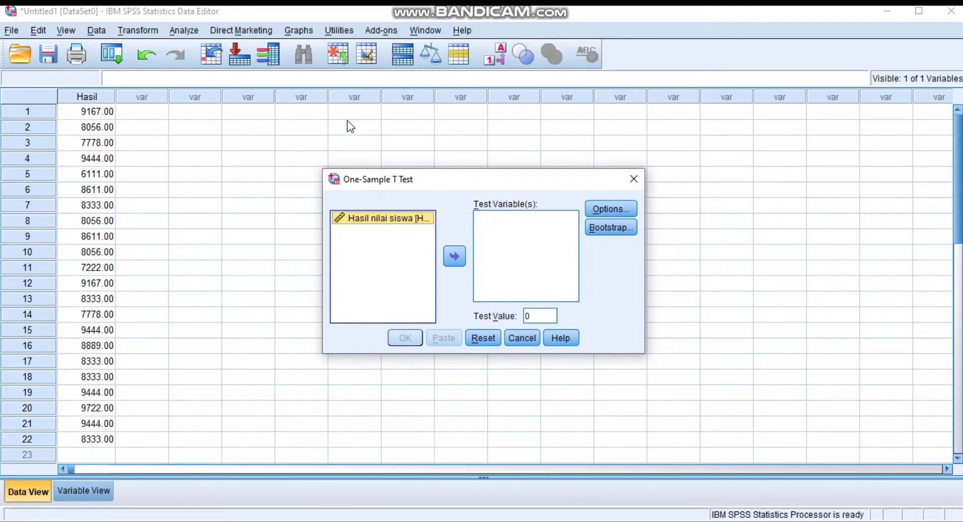
{"action": "left_click", "coordinate": [455, 257]}
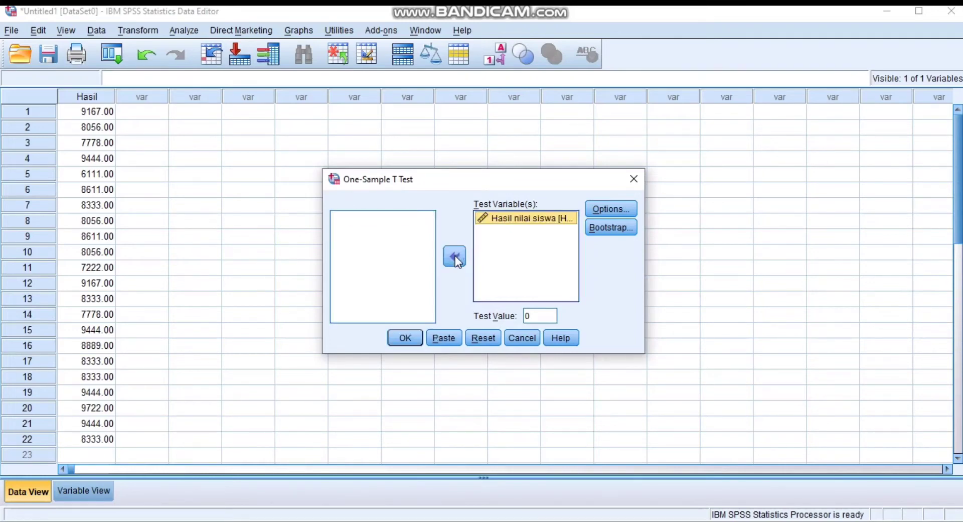
- Check the hypothesized score in UTS.pdf, set the test value to 80 in SPSS, accept the 95% confidence interval, and run the test
{"action": "double_click", "coordinate": [538, 316]}
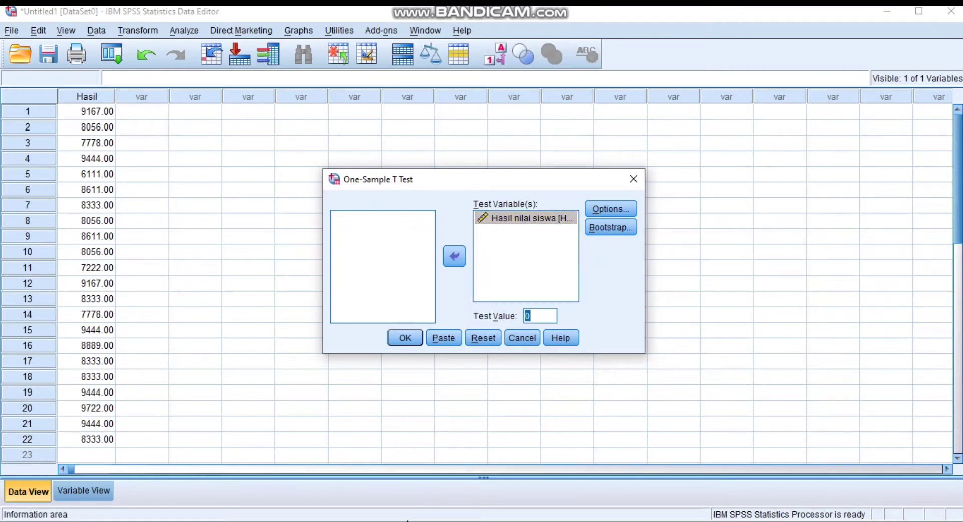
{"action": "key", "text": "alt+Tab"}
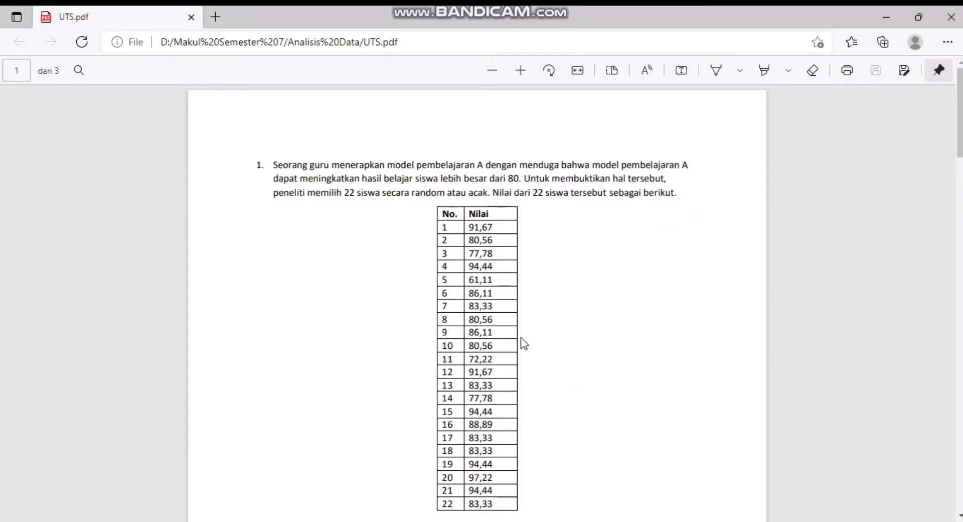
{"action": "mouse_move", "coordinate": [575, 519]}
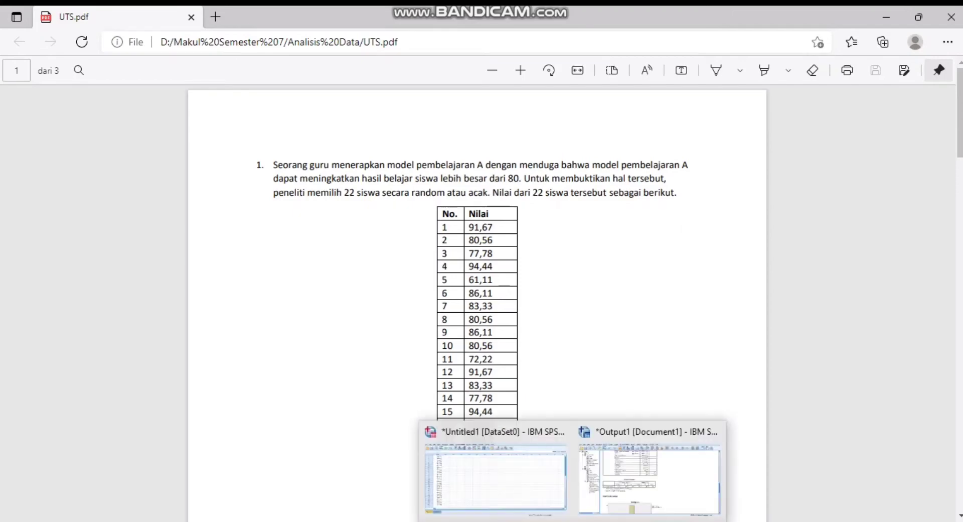
{"action": "left_click", "coordinate": [560, 473]}
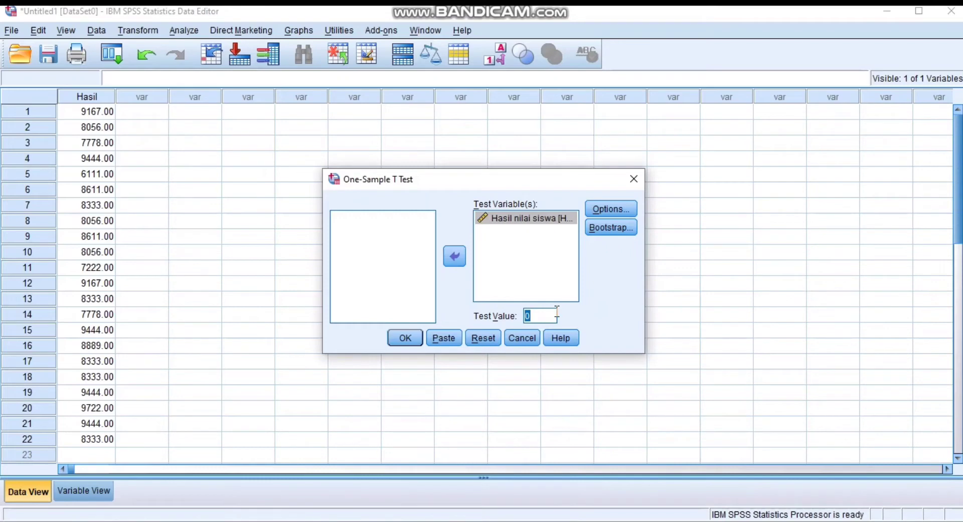
{"action": "type", "text": "80"}
{"action": "left_click", "coordinate": [620, 205]}
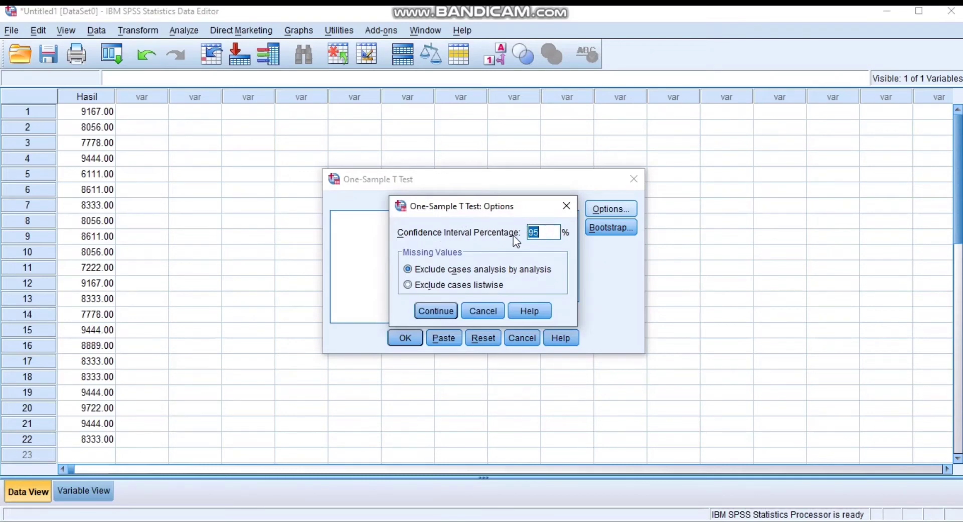
{"action": "left_click", "coordinate": [429, 309]}
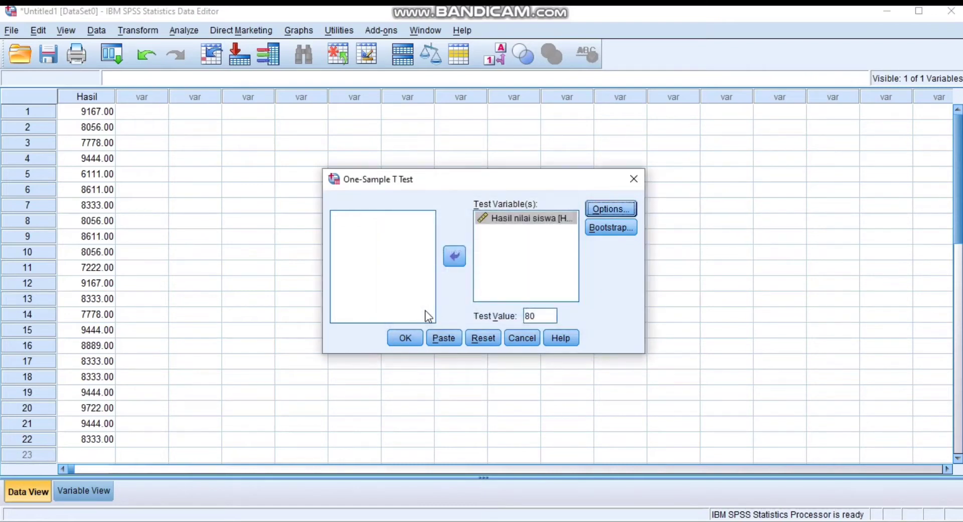
{"action": "left_click", "coordinate": [405, 337]}
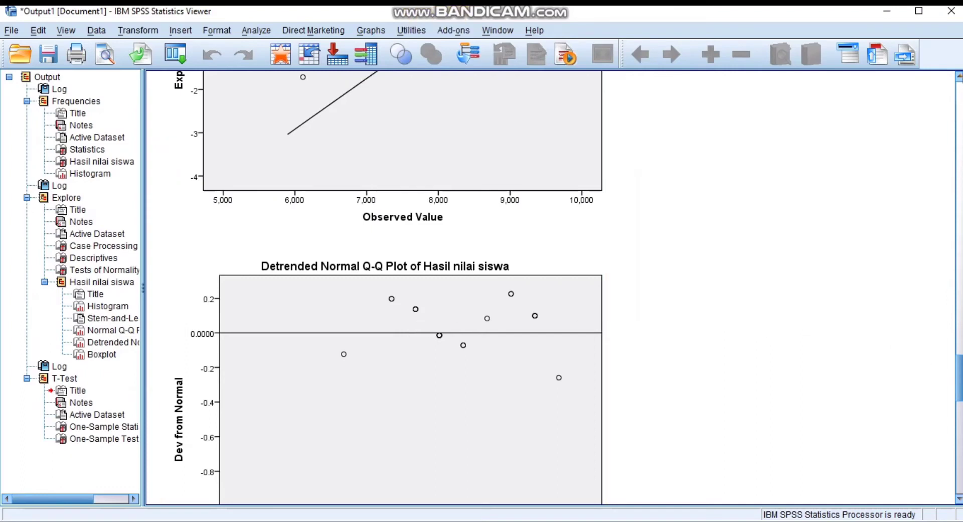
- Review the normality results and plots in the output, and examine the One-Sample Statistics and One-Sample Test tables
{"action": "left_click", "coordinate": [960, 77]}
{"action": "left_click_drag", "start_coordinate": [960, 77], "coordinate": [960, 77]}
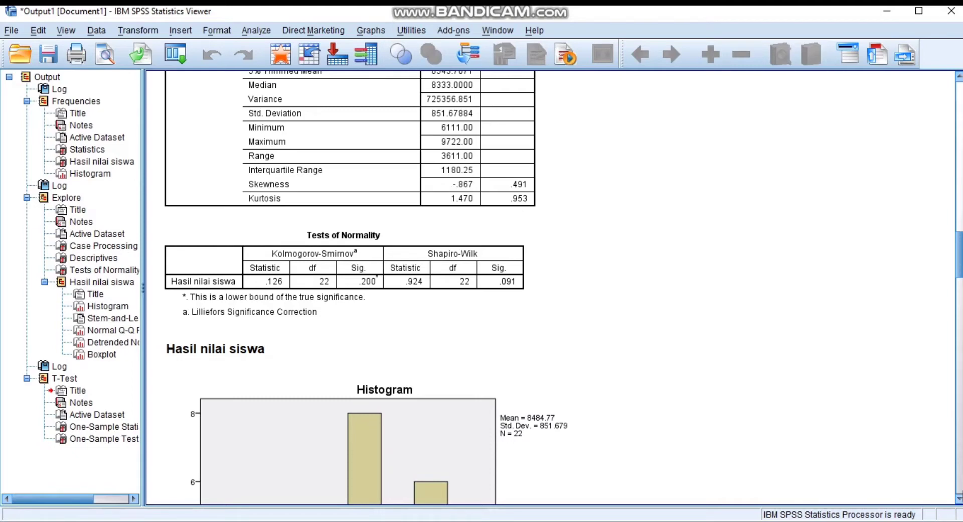
{"action": "scroll", "coordinate": [552, 288], "scroll_direction": "down", "scroll_amount": 15}
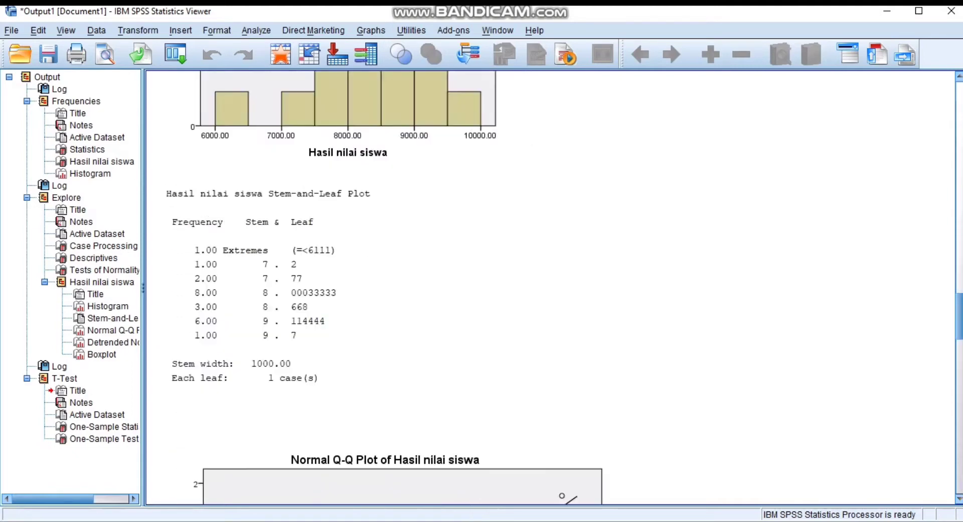
{"action": "scroll", "coordinate": [552, 288], "scroll_direction": "down", "scroll_amount": 3}
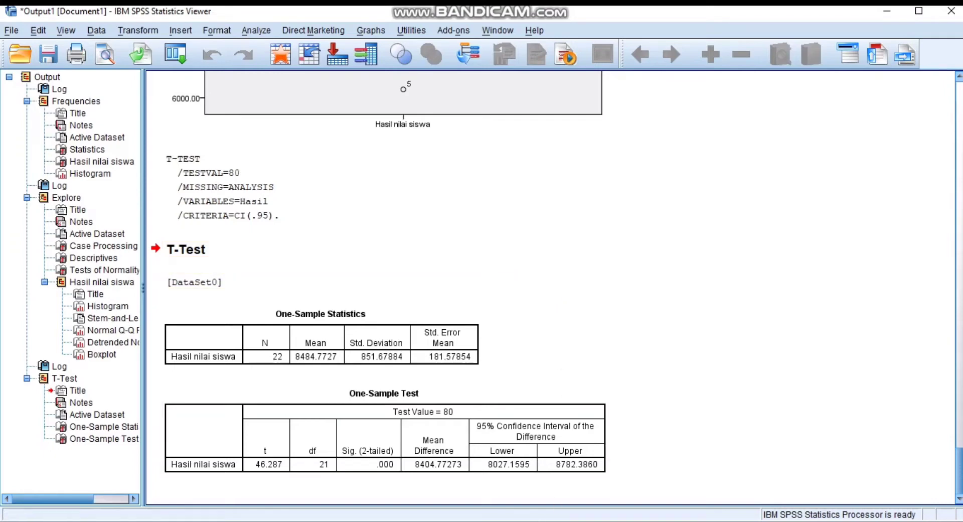
- Consult question 2 in UTS.pdf and name the first variable Pretest in the empty SPSS dataset
{"action": "key", "text": "alt+Tab"}
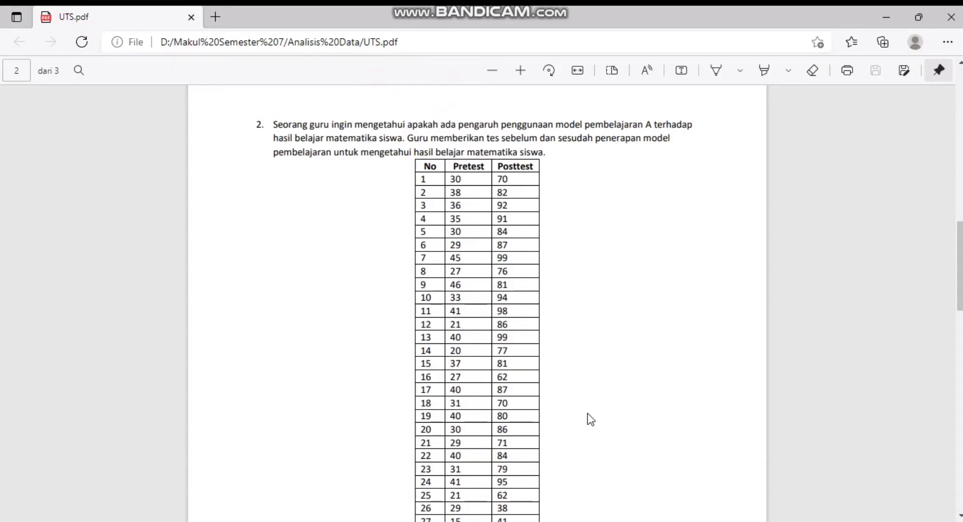
{"action": "key", "text": "alt+Tab"}
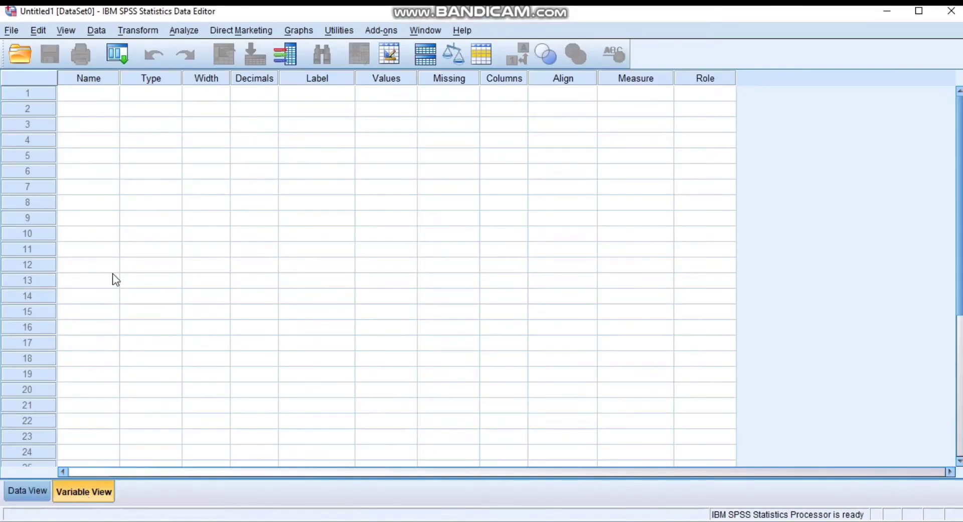
{"action": "left_click", "coordinate": [84, 100]}
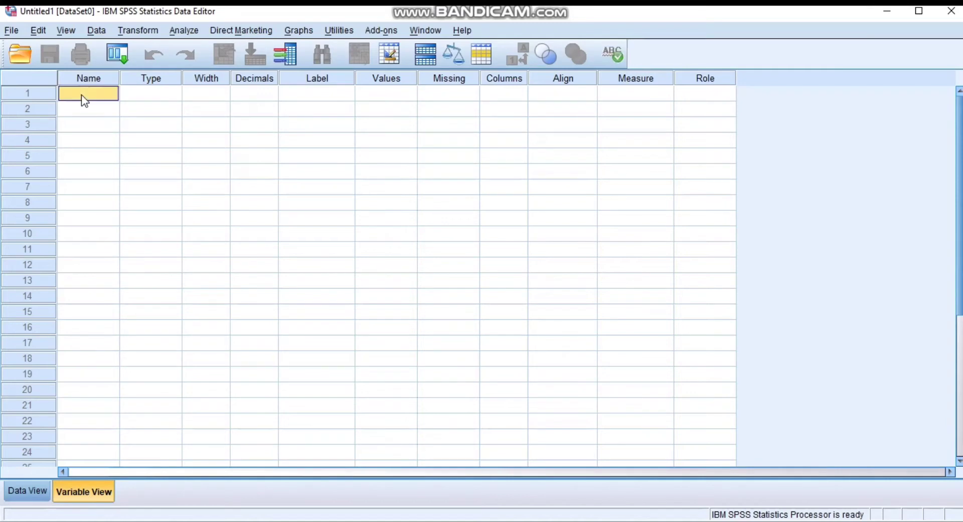
{"action": "left_click", "coordinate": [82, 94]}
{"action": "key", "text": "Caps_Lock"}
{"action": "type", "text": "Pre"}
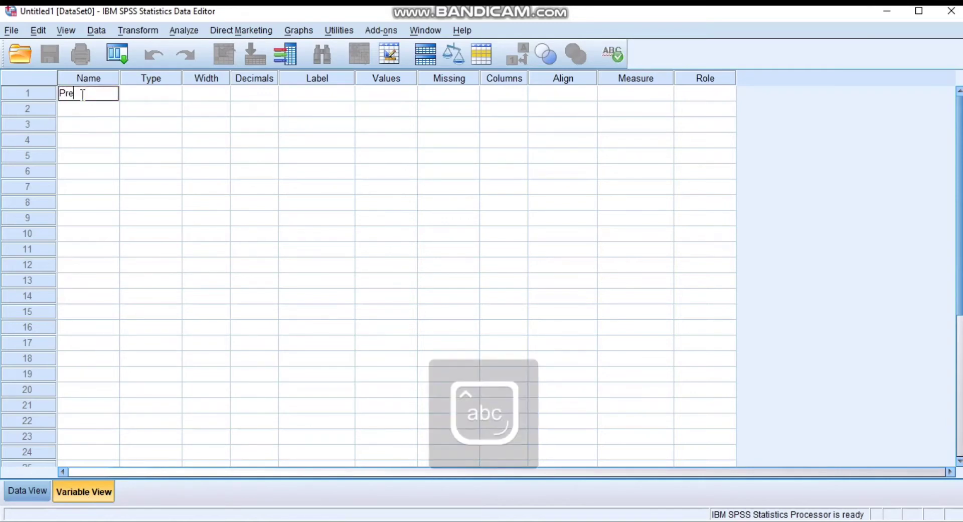
{"action": "type", "text": "test"}
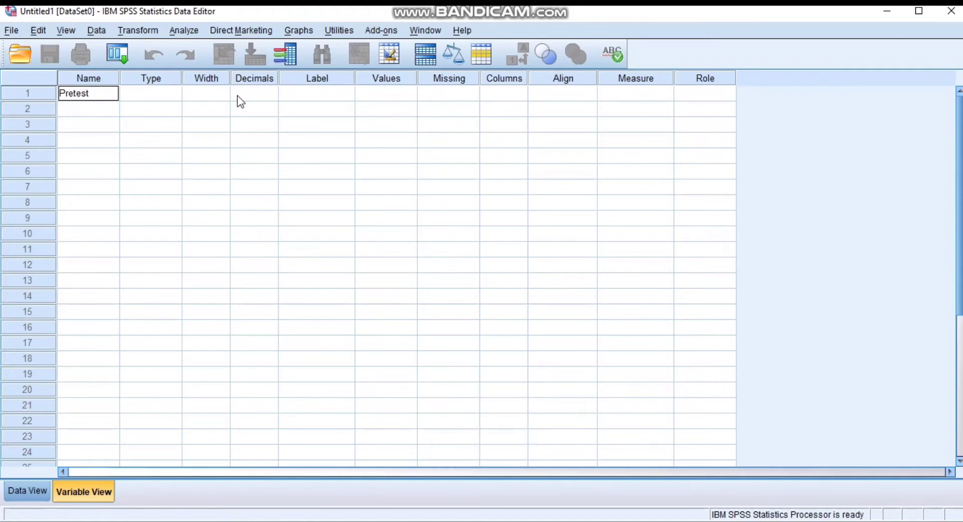
- Set the label of the Pretest variable to Pretest
{"action": "left_click", "coordinate": [321, 92]}
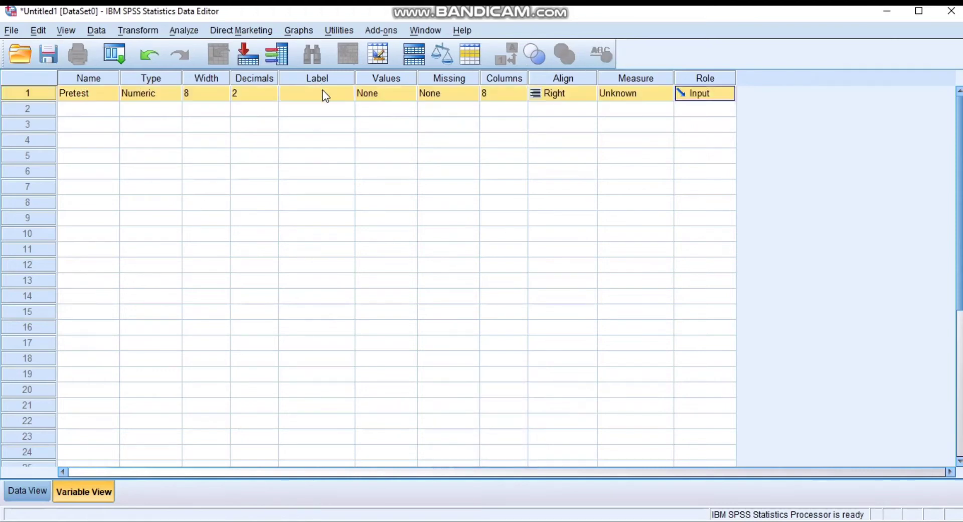
{"action": "left_click", "coordinate": [324, 92]}
{"action": "key", "text": "Caps_Lock"}
{"action": "type", "text": "P"}
{"action": "key", "text": "Caps_Lock"}
{"action": "type", "text": "r"}
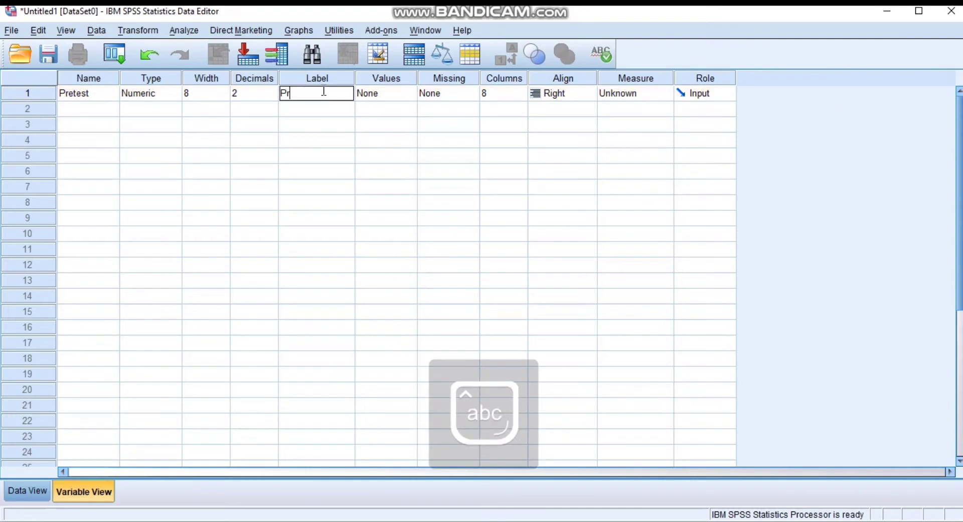
{"action": "type", "text": "etest"}
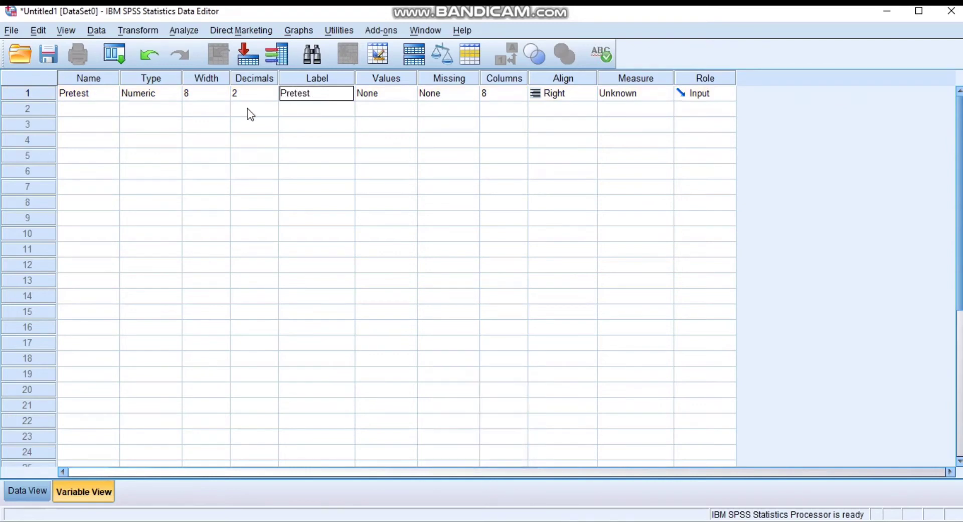
- Add a second variable named Posttest below Pretest
{"action": "left_click", "coordinate": [103, 114]}
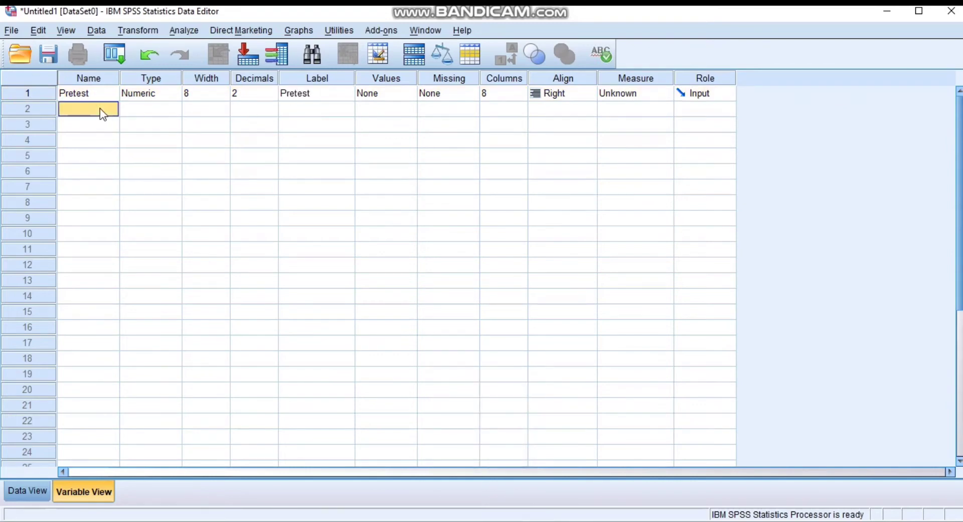
{"action": "left_click", "coordinate": [100, 108]}
{"action": "key", "text": "Caps_Lock"}
{"action": "type", "text": "P"}
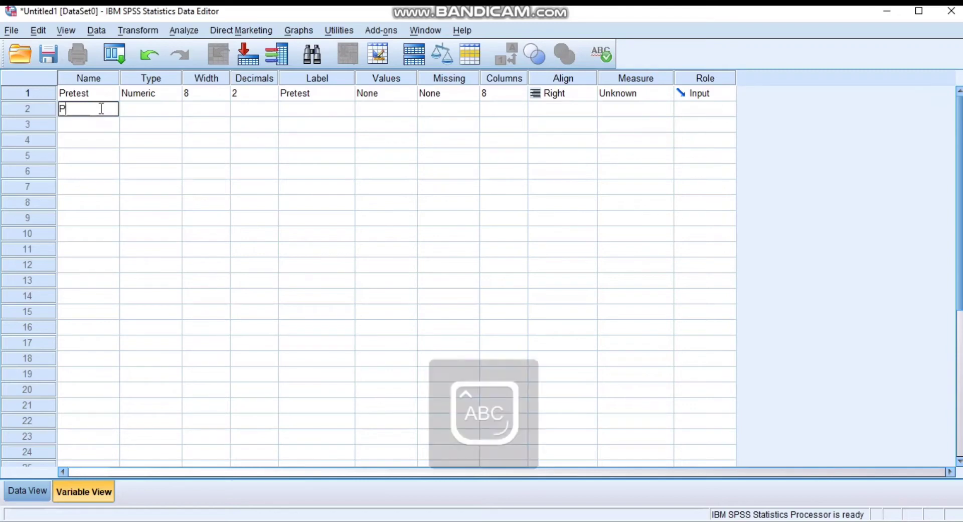
{"action": "key", "text": "Caps_Lock"}
{"action": "type", "text": "osttest"}
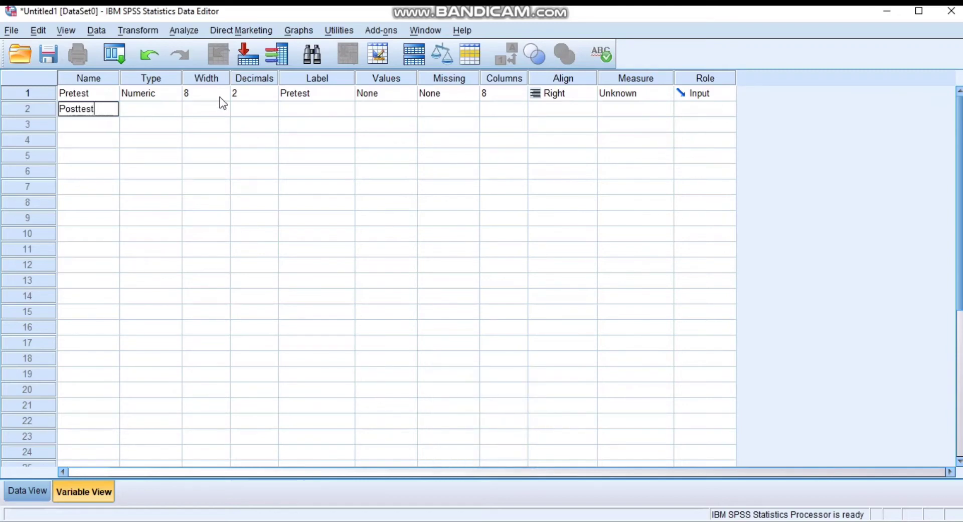
- Set the label of the Posttest variable to Posttest
{"action": "left_click", "coordinate": [304, 100]}
{"action": "double_click", "coordinate": [304, 102]}
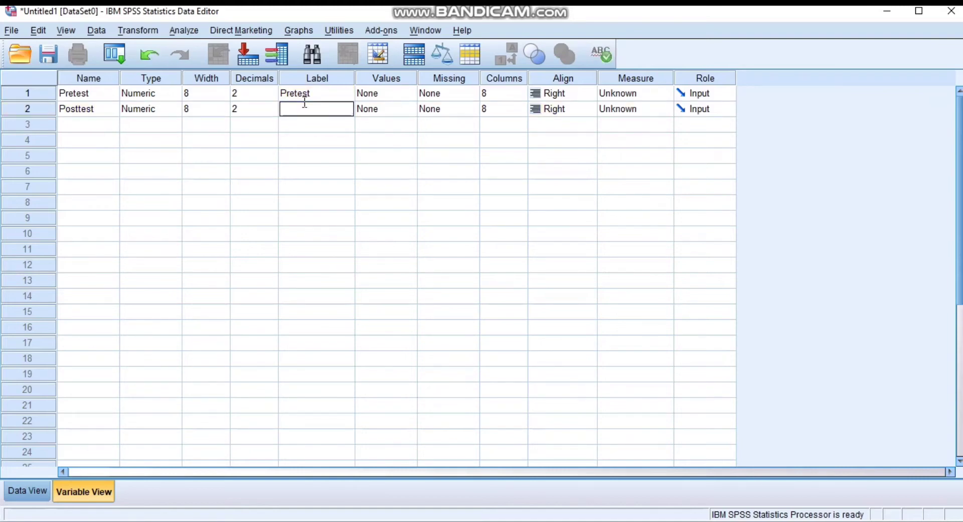
{"action": "key", "text": "Caps_Lock"}
{"action": "type", "text": "P"}
{"action": "key", "text": "Caps_Lock"}
{"action": "type", "text": "ost"}
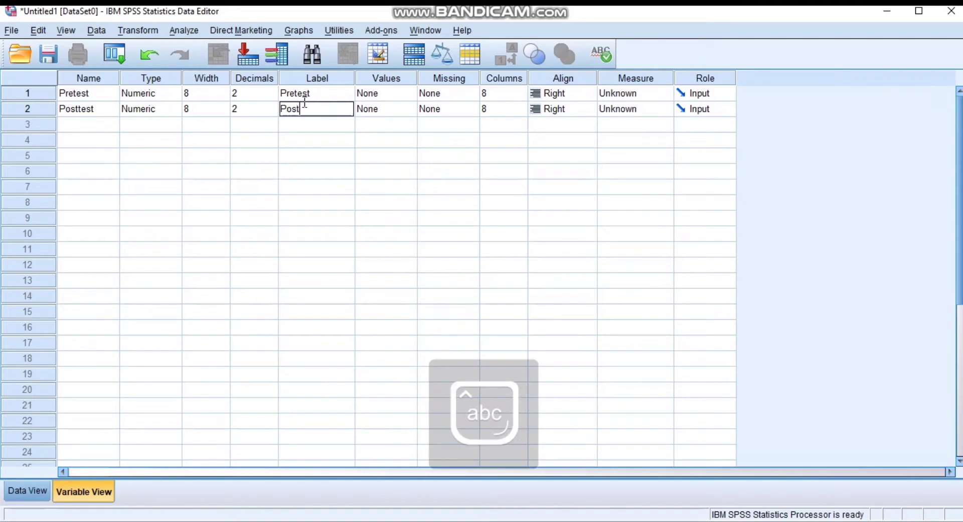
{"action": "type", "text": "test"}
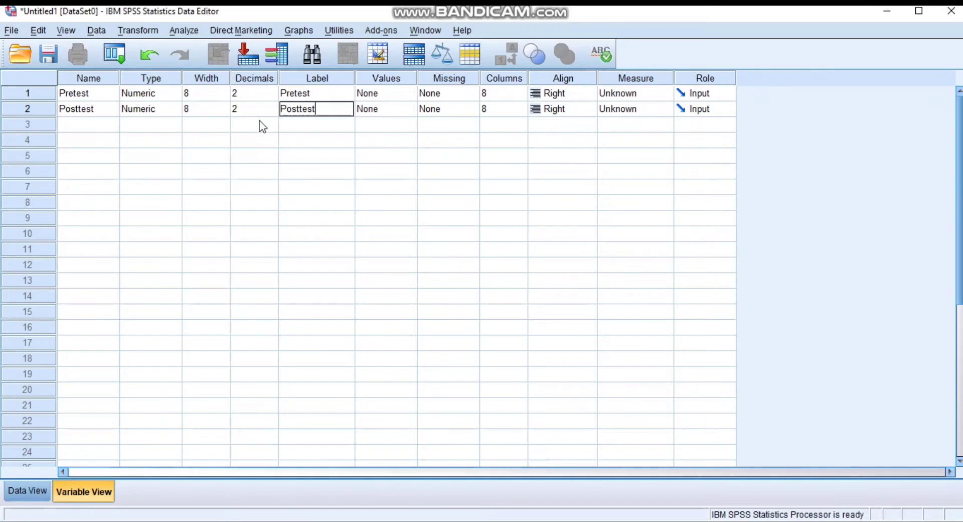
- Copy the pretest scores in F2:F29 of the Excel sheet into the Pretest column of the SPSS dataset, starting at case 1
{"action": "left_click", "coordinate": [26, 495]}
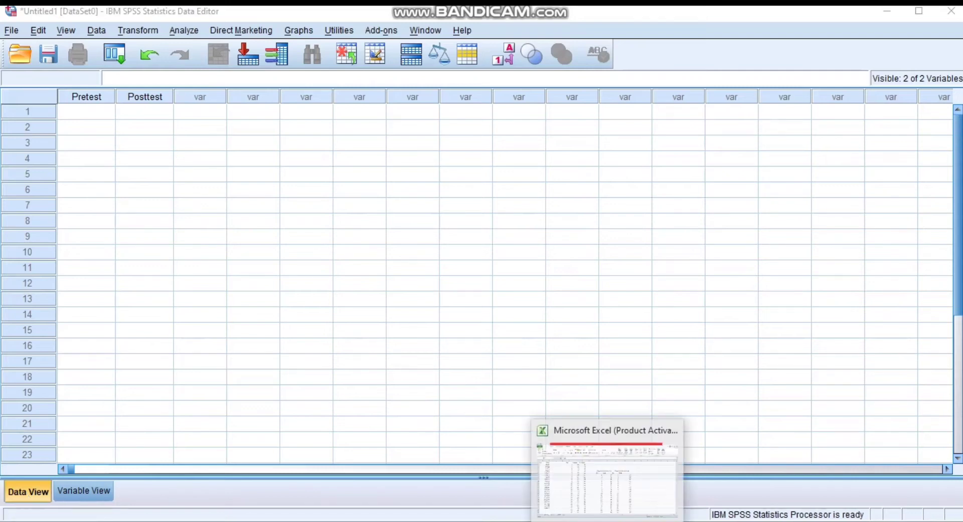
{"action": "left_click", "coordinate": [608, 476]}
{"action": "key", "text": "ctrl+shift+Down"}
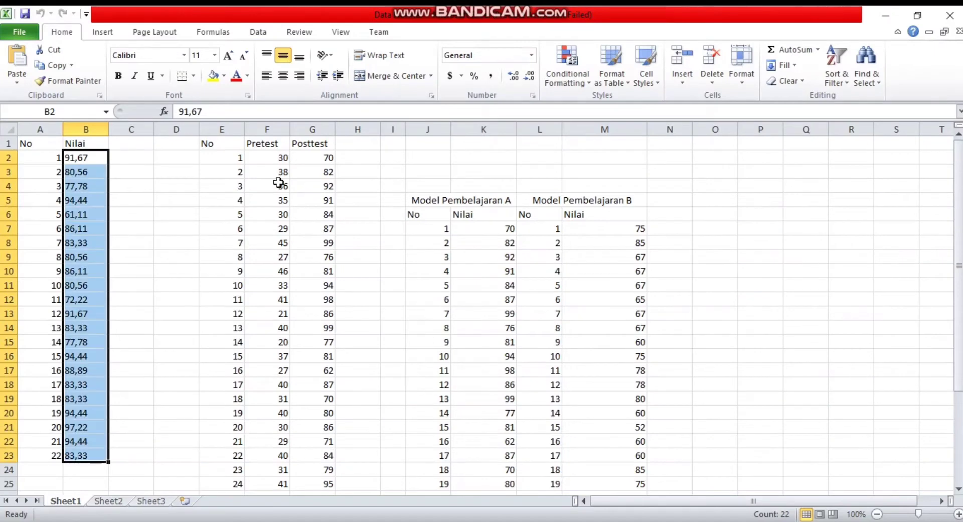
{"action": "left_click", "coordinate": [262, 157]}
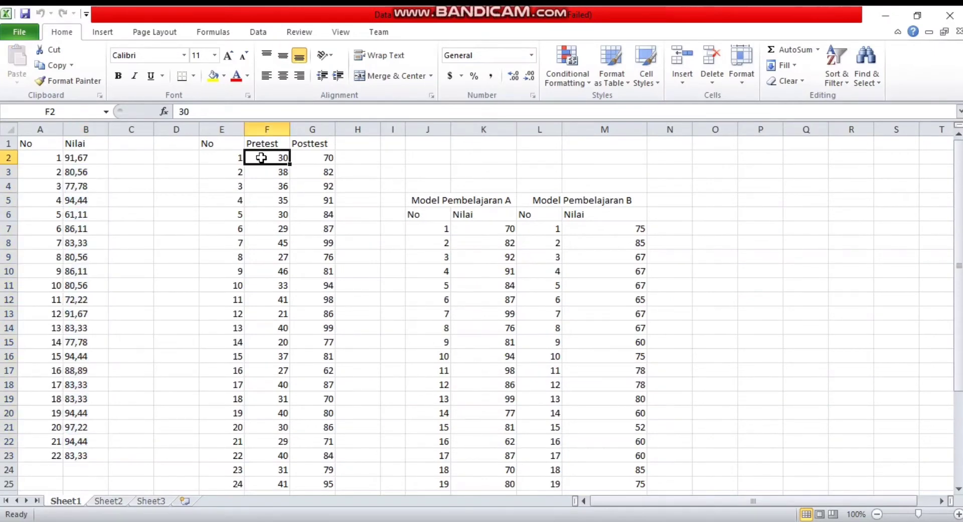
{"action": "left_click_drag", "start_coordinate": [262, 158], "coordinate": [281, 424]}
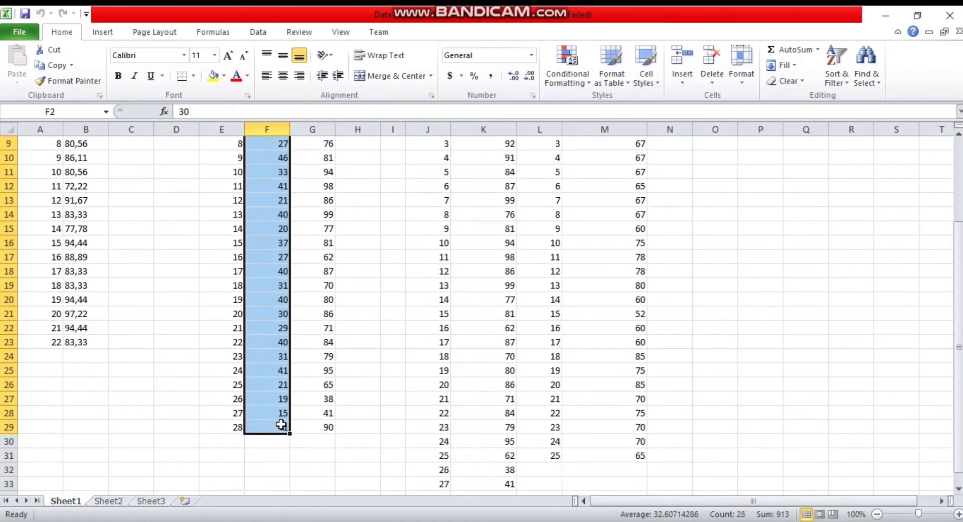
{"action": "key", "text": "ctrl+c"}
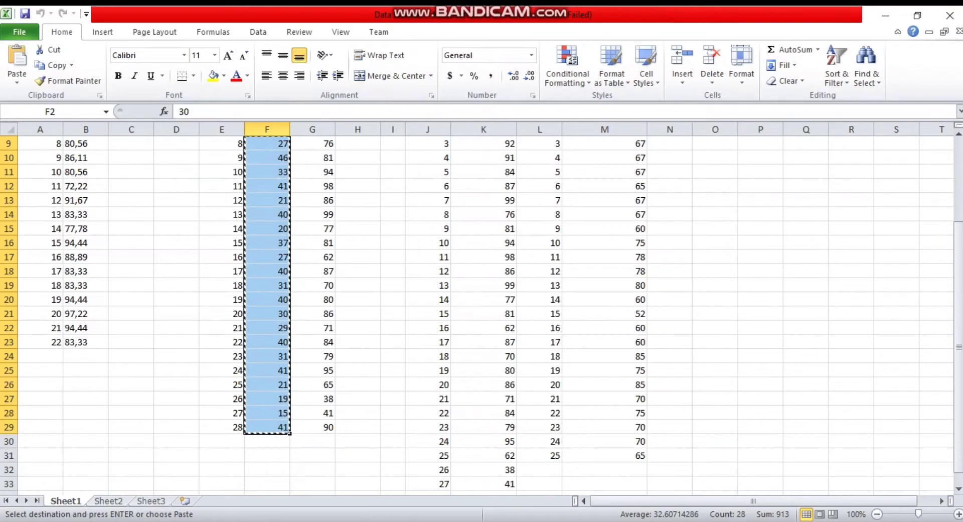
{"action": "key", "text": "alt+Tab"}
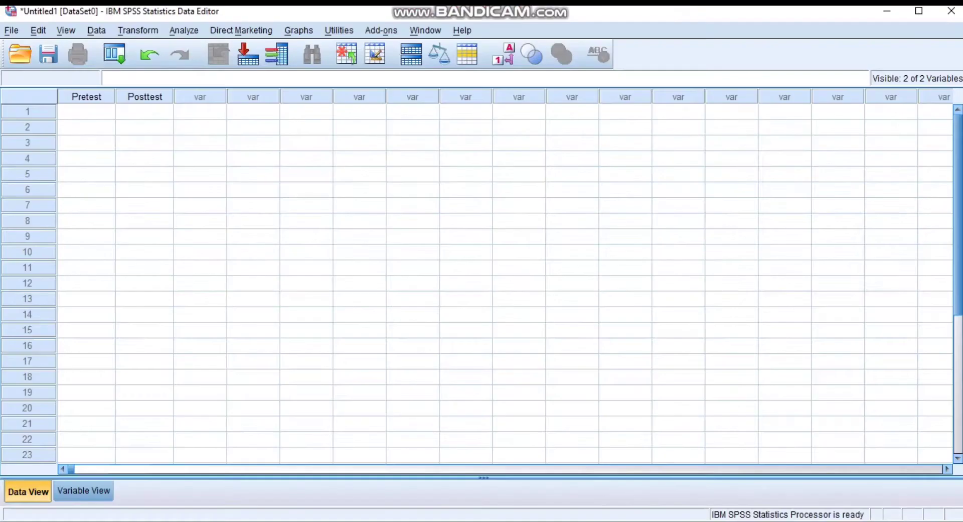
{"action": "left_click", "coordinate": [78, 112]}
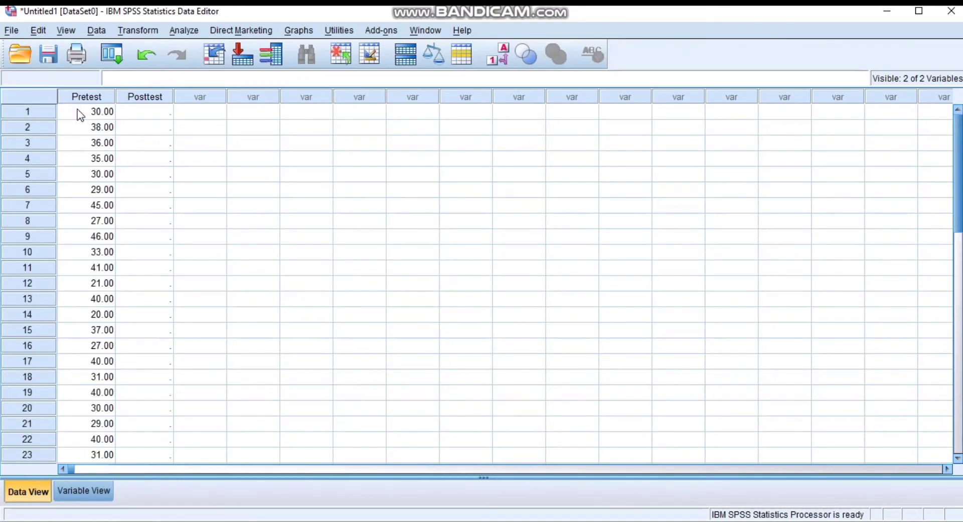
- Copy the posttest scores in G2:G29 of the Excel sheet into the Posttest column of the SPSS dataset, starting at case 1
{"action": "left_click", "coordinate": [133, 107]}
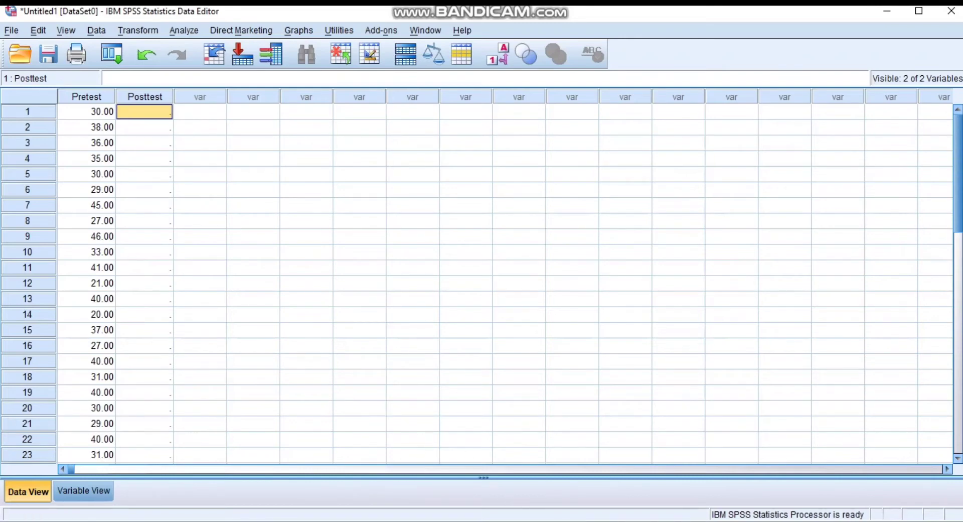
{"action": "mouse_move", "coordinate": [578, 519]}
{"action": "left_click", "coordinate": [566, 495]}
{"action": "mouse_move", "coordinate": [607, 519]}
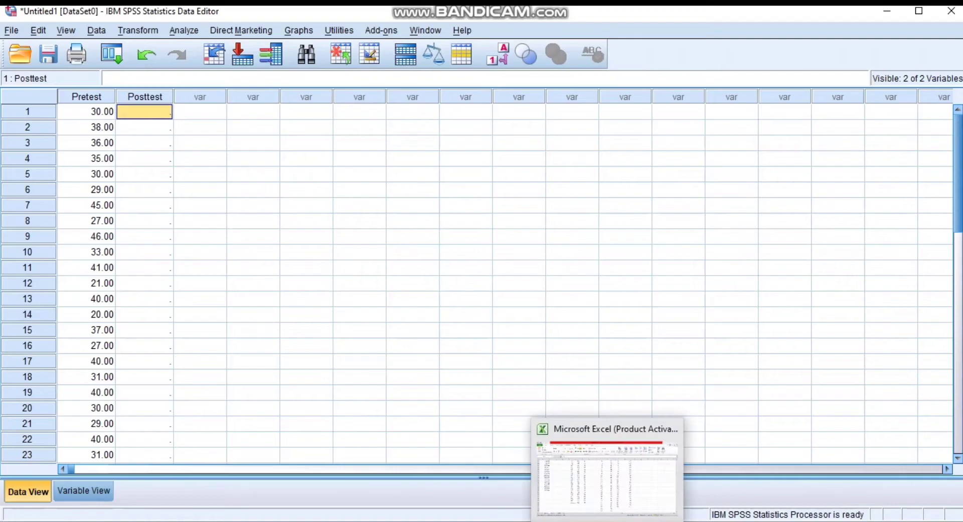
{"action": "left_click", "coordinate": [619, 498]}
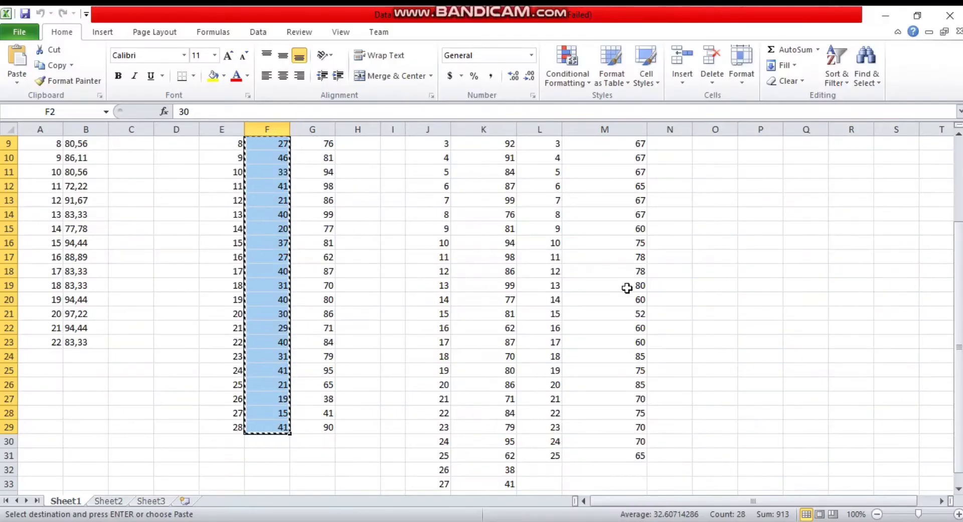
{"action": "left_click_drag", "start_coordinate": [960, 304], "coordinate": [959, 201]}
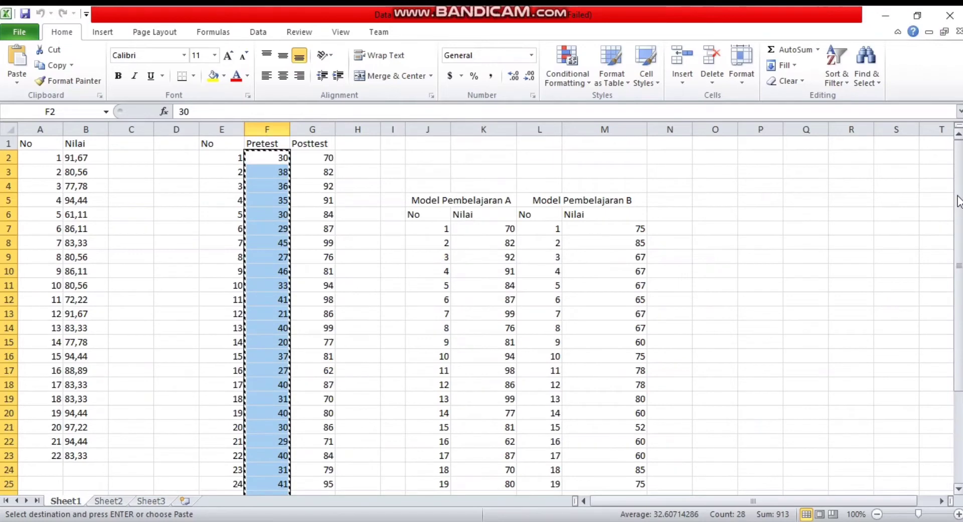
{"action": "left_click", "coordinate": [327, 158]}
{"action": "left_click_drag", "start_coordinate": [327, 158], "coordinate": [328, 441]}
{"action": "left_click_drag", "start_coordinate": [328, 485], "coordinate": [325, 444]}
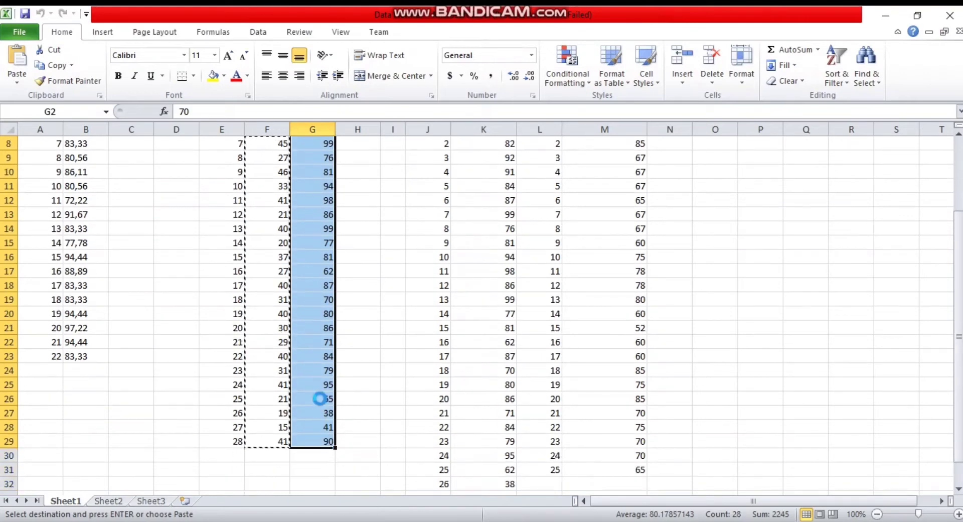
{"action": "key", "text": "ctrl+c"}
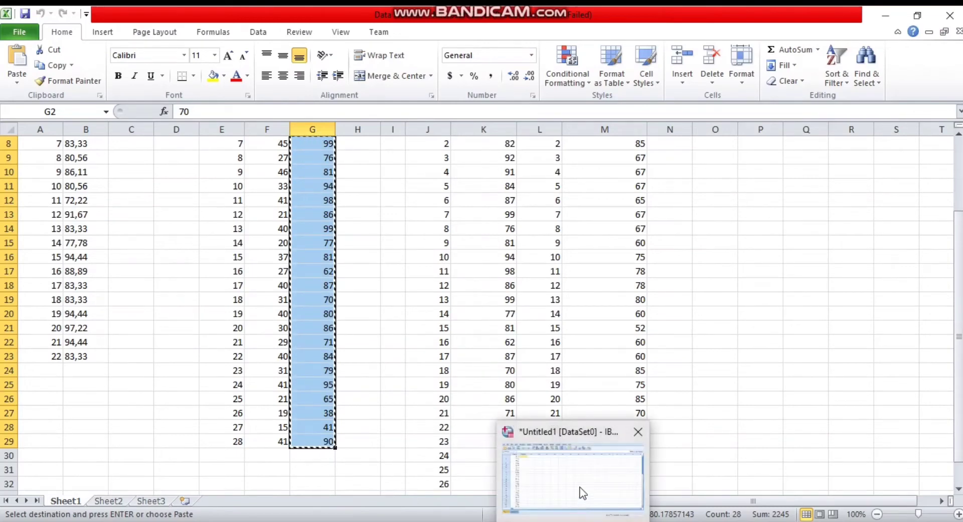
{"action": "left_click", "coordinate": [582, 491]}
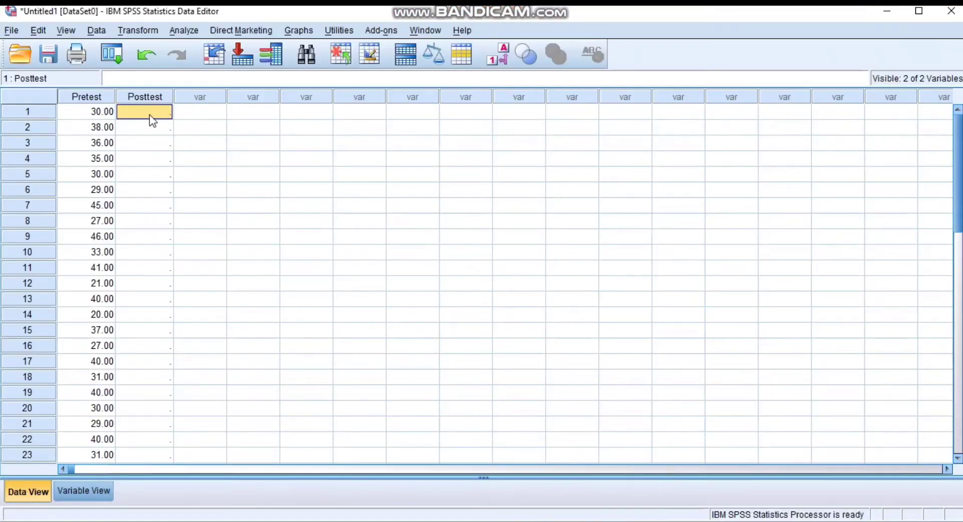
{"action": "key", "text": "ctrl+v"}
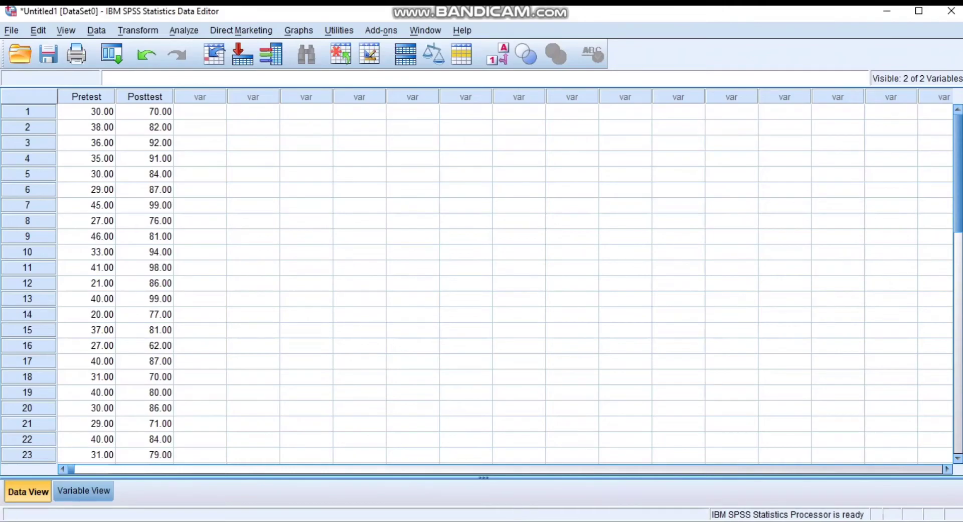
- Check question 2 in UTS.pdf, then start a Frequencies analysis in SPSS with Pretest and Posttest as its variables
{"action": "left_click", "coordinate": [507, 477]}
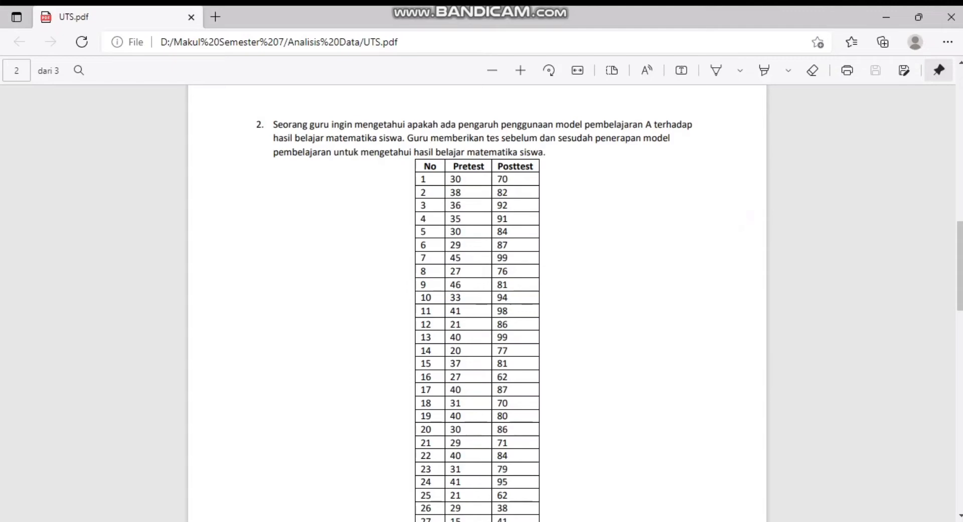
{"action": "key", "text": "alt+Tab"}
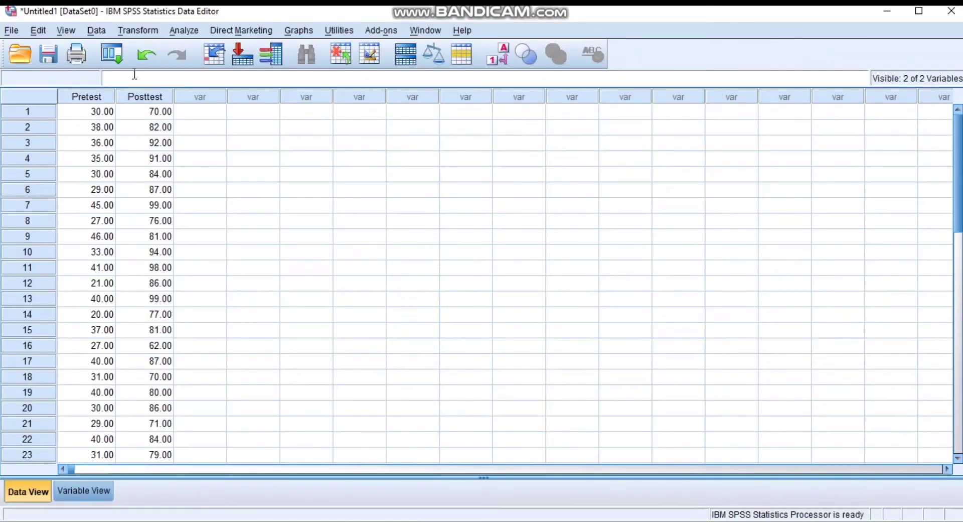
{"action": "left_click", "coordinate": [184, 31]}
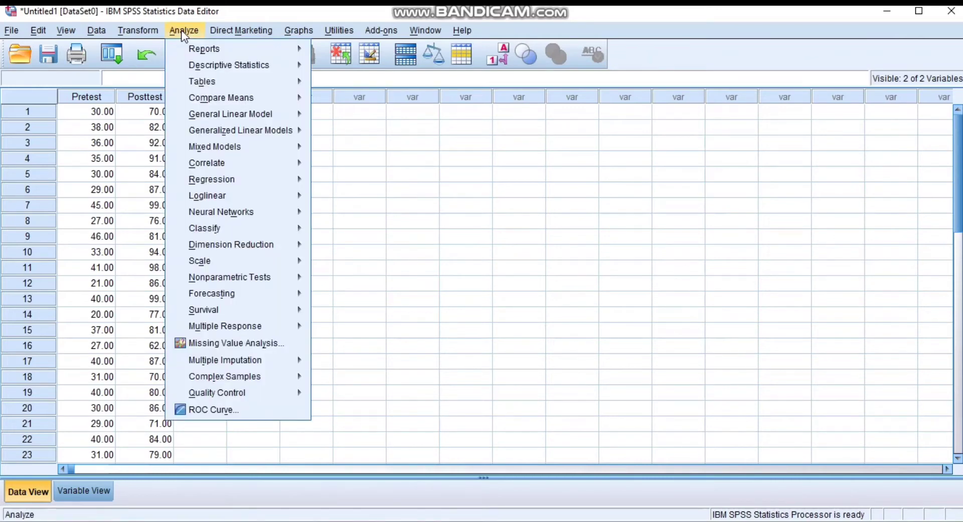
{"action": "mouse_move", "coordinate": [232, 70]}
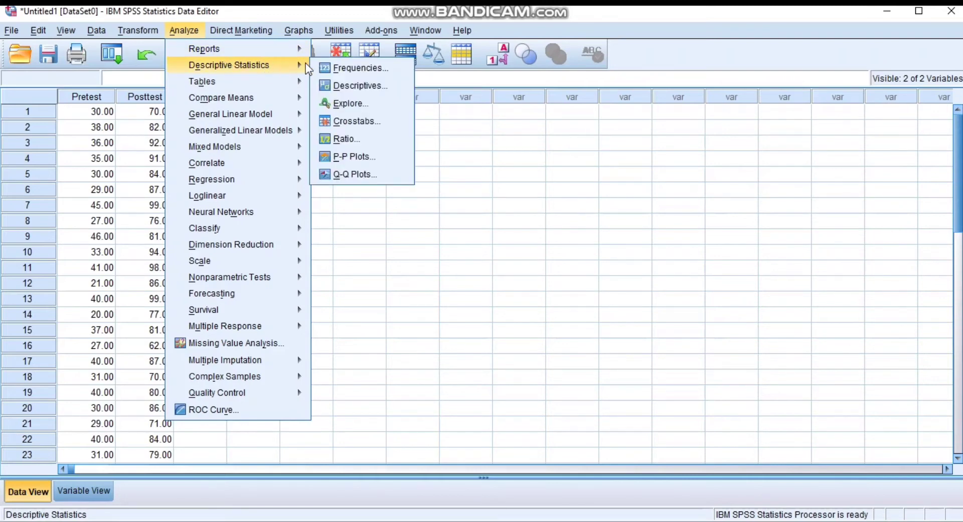
{"action": "left_click", "coordinate": [338, 69]}
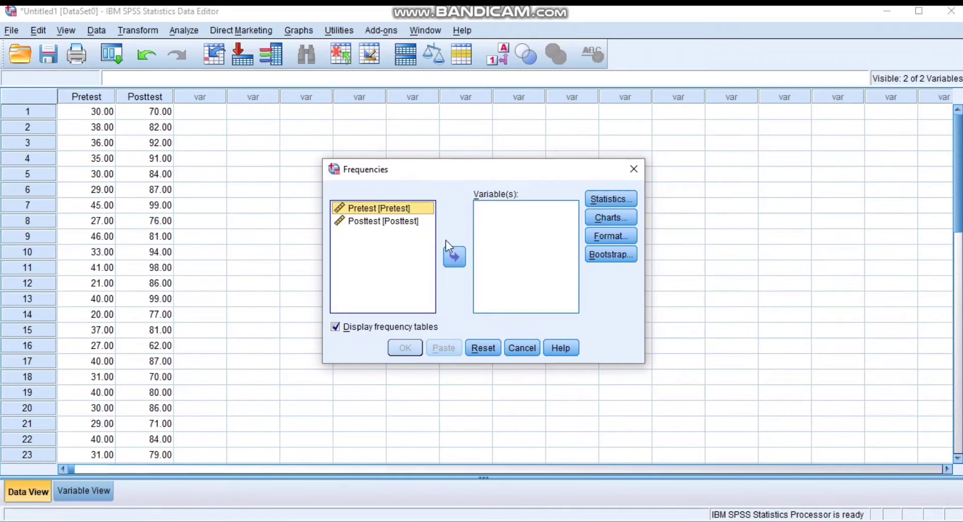
{"action": "left_click", "coordinate": [452, 255]}
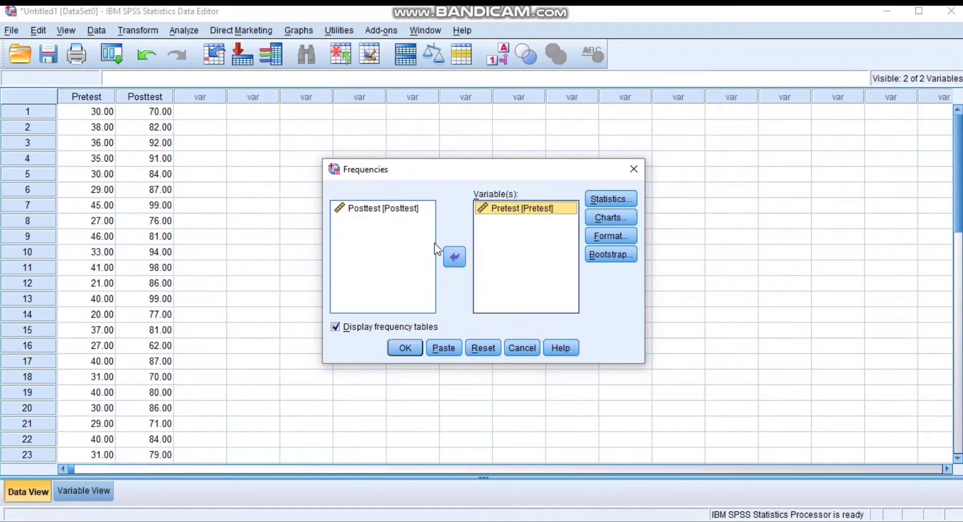
{"action": "left_click", "coordinate": [389, 206]}
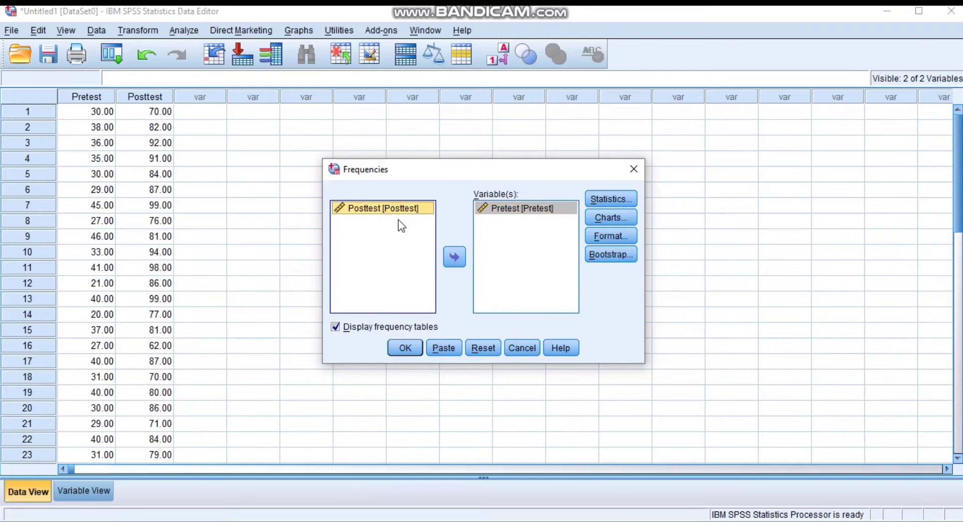
{"action": "left_click", "coordinate": [454, 258]}
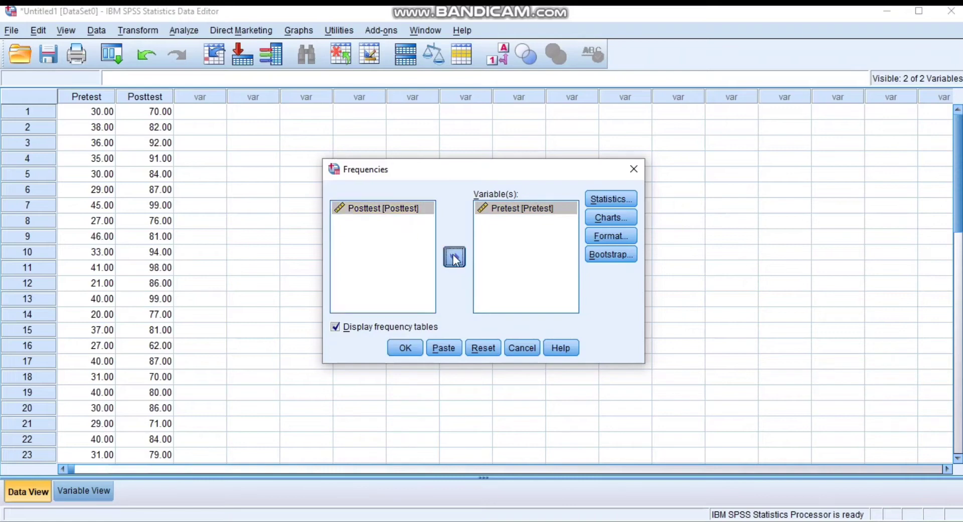
- Include the mean, median, mode and sum in the Frequencies statistics for Pretest and Posttest
{"action": "left_click", "coordinate": [601, 200]}
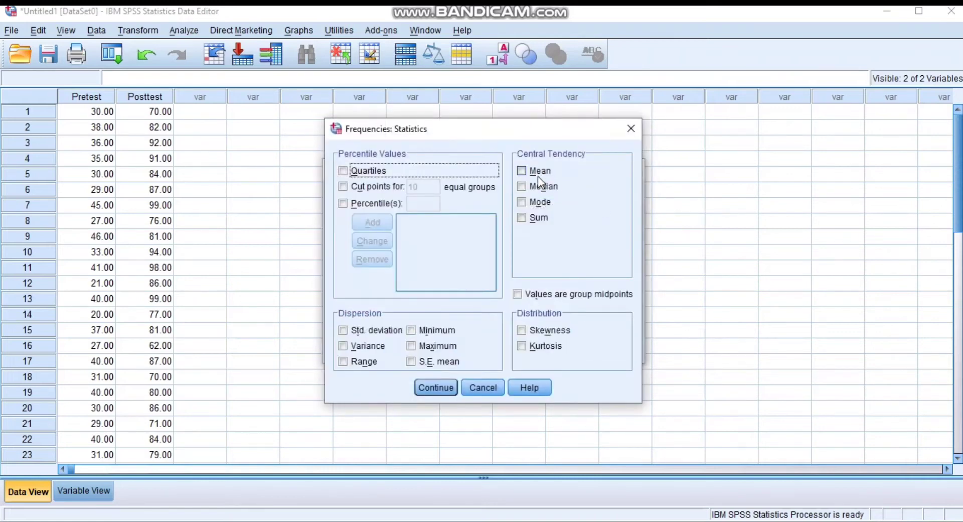
{"action": "left_click", "coordinate": [528, 170]}
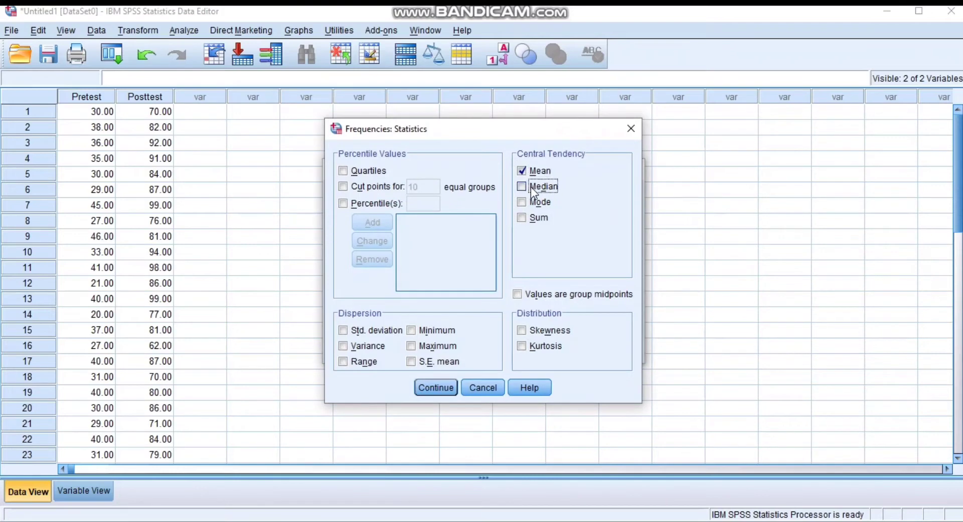
{"action": "left_click", "coordinate": [531, 187]}
{"action": "left_click", "coordinate": [529, 201]}
{"action": "left_click", "coordinate": [529, 219]}
- Add standard deviation, variance, range, minimum, maximum, skewness and kurtosis to the Frequencies statistics and accept the settings
{"action": "left_click", "coordinate": [344, 330]}
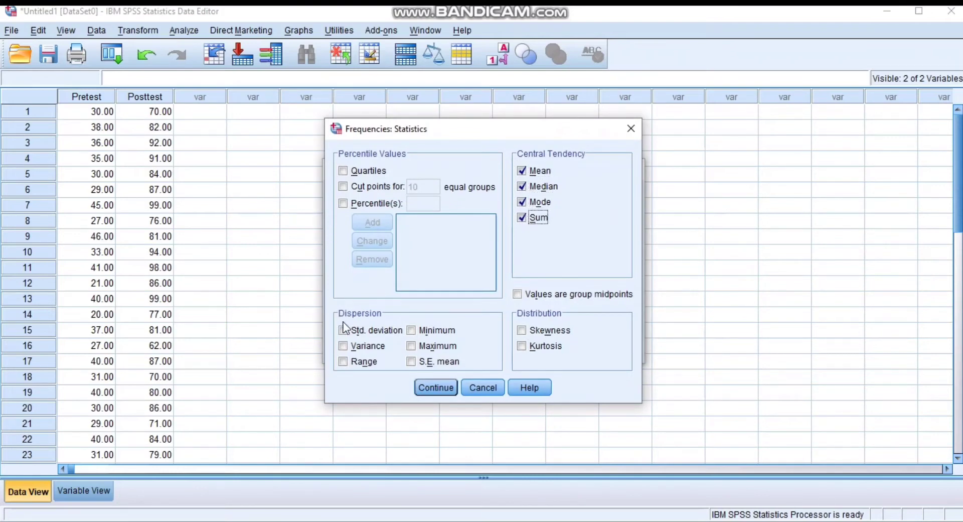
{"action": "left_click", "coordinate": [345, 351]}
{"action": "left_click", "coordinate": [345, 350]}
{"action": "left_click", "coordinate": [345, 359]}
{"action": "left_click", "coordinate": [344, 348]}
{"action": "left_click", "coordinate": [436, 331]}
{"action": "left_click", "coordinate": [435, 346]}
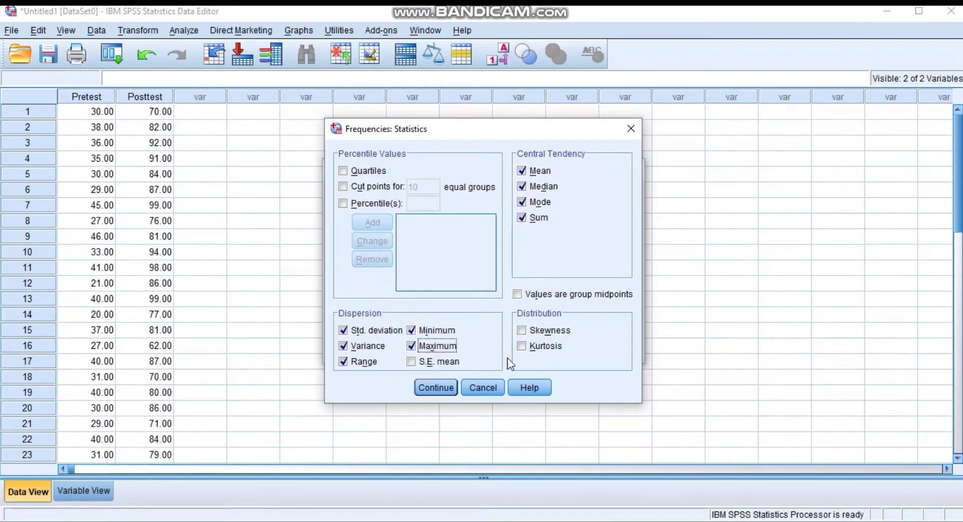
{"action": "left_click", "coordinate": [521, 331]}
{"action": "left_click", "coordinate": [522, 345]}
{"action": "left_click", "coordinate": [439, 386]}
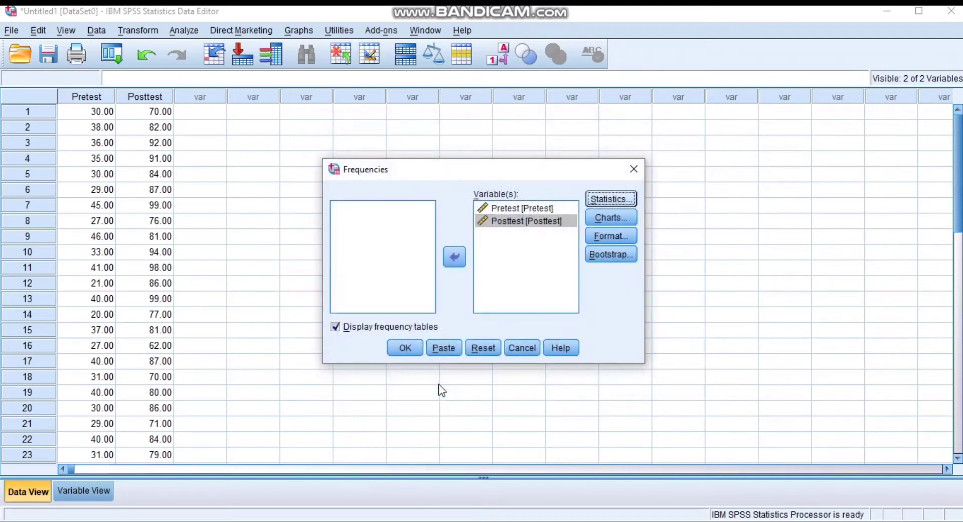
- Request histograms with a normal curve and run the Frequencies analysis
{"action": "left_click", "coordinate": [617, 218]}
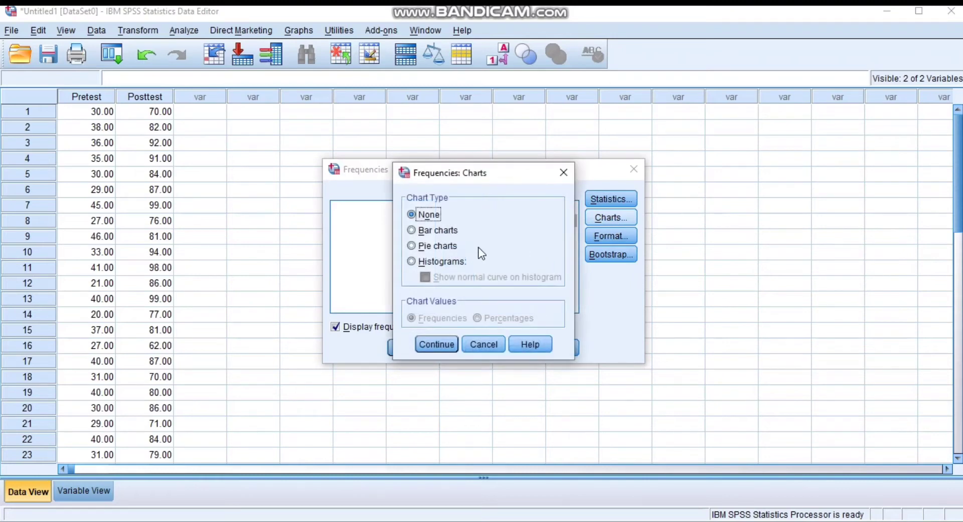
{"action": "left_click", "coordinate": [452, 262]}
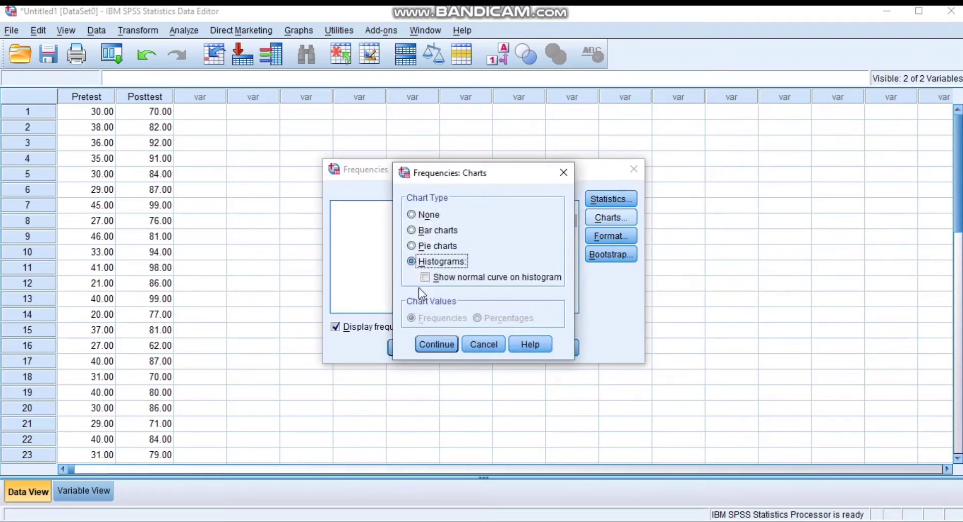
{"action": "left_click", "coordinate": [426, 278]}
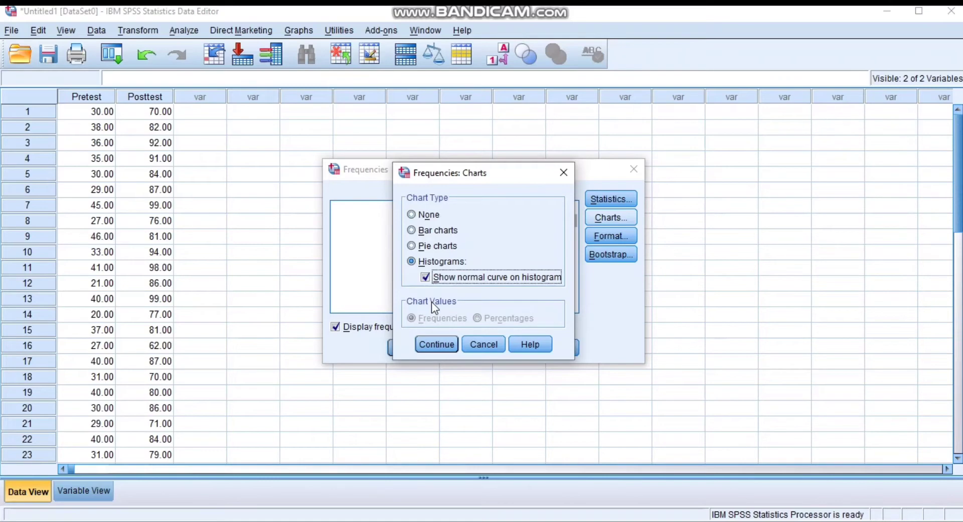
{"action": "left_click", "coordinate": [438, 345]}
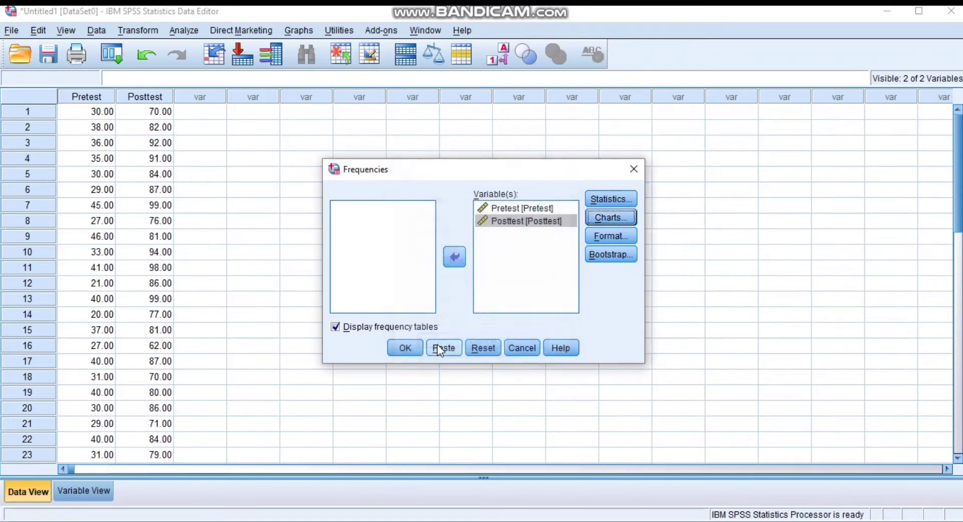
{"action": "left_click", "coordinate": [406, 349]}
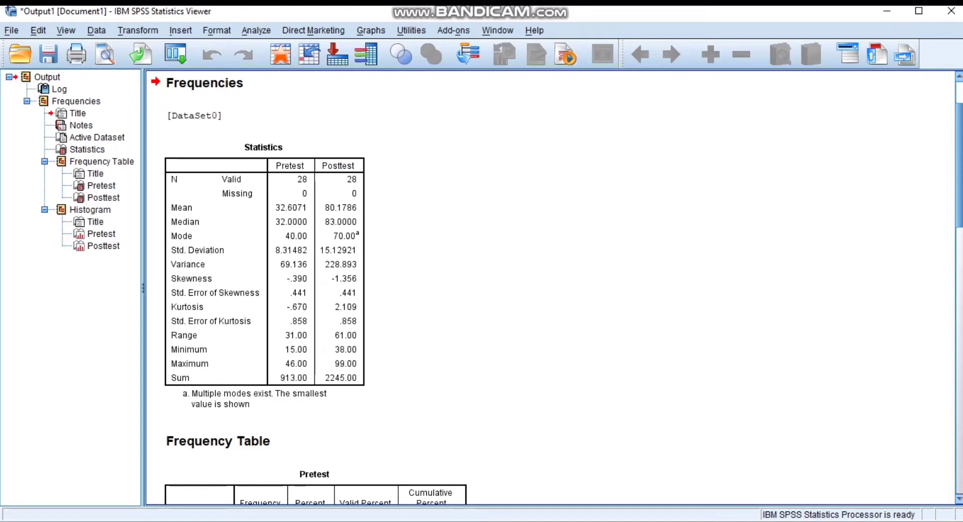
- Review the Frequencies output for Pretest and Posttest: the statistics table, both frequency tables and both histograms
{"action": "scroll", "coordinate": [902, 456], "scroll_direction": "down", "scroll_amount": 1}
{"action": "scroll", "coordinate": [552, 288], "scroll_direction": "down", "scroll_amount": 10}
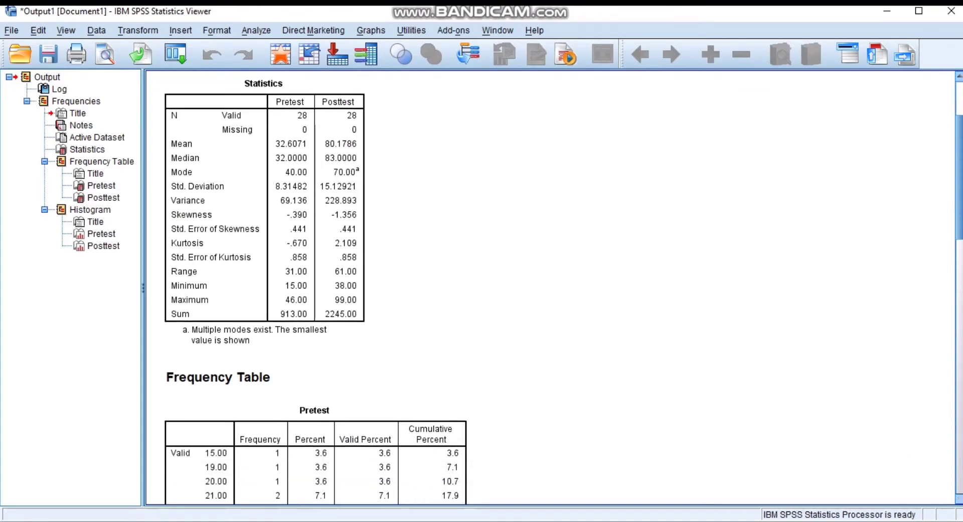
{"action": "scroll", "coordinate": [552, 288], "scroll_direction": "down", "scroll_amount": 3}
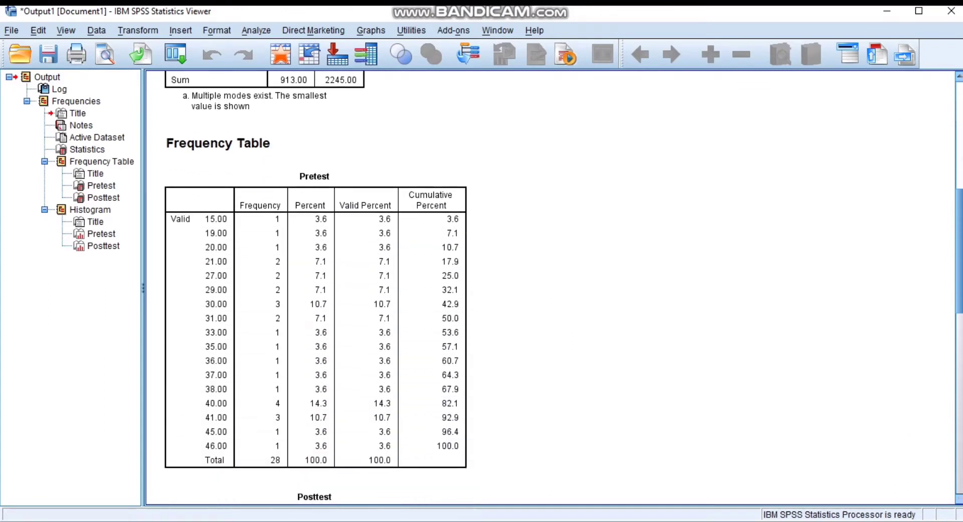
{"action": "scroll", "coordinate": [552, 289], "scroll_direction": "down", "scroll_amount": 10}
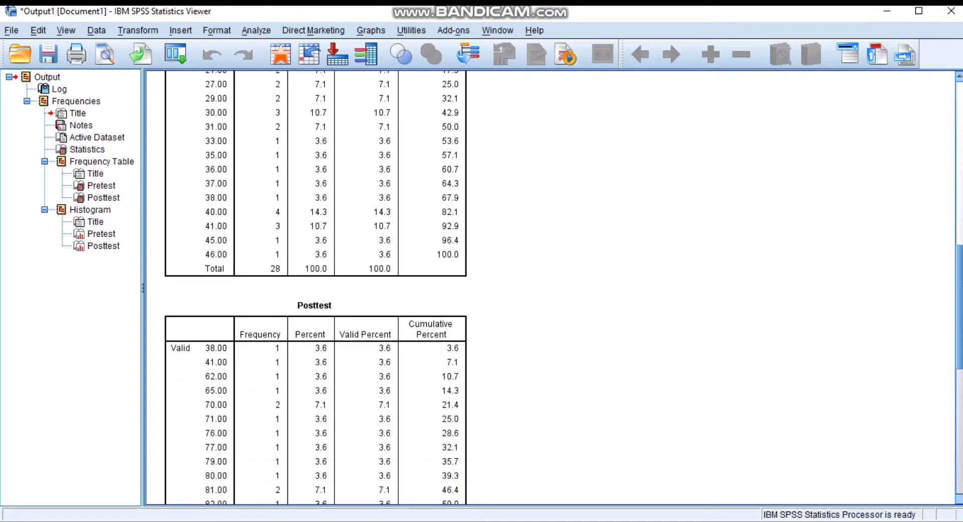
{"action": "scroll", "coordinate": [552, 289], "scroll_direction": "down", "scroll_amount": 10}
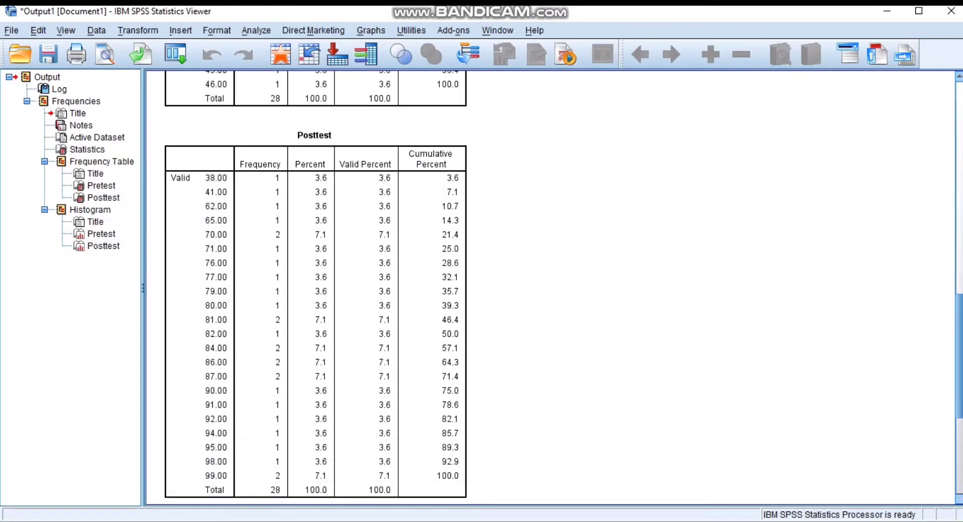
{"action": "scroll", "coordinate": [551, 288], "scroll_direction": "down", "scroll_amount": 5}
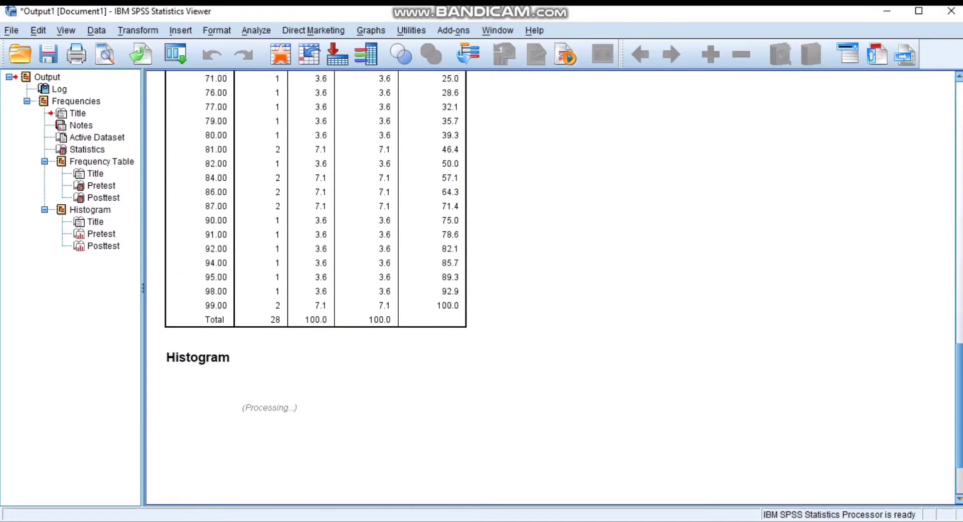
{"action": "scroll", "coordinate": [959, 498], "scroll_direction": "down", "scroll_amount": 20}
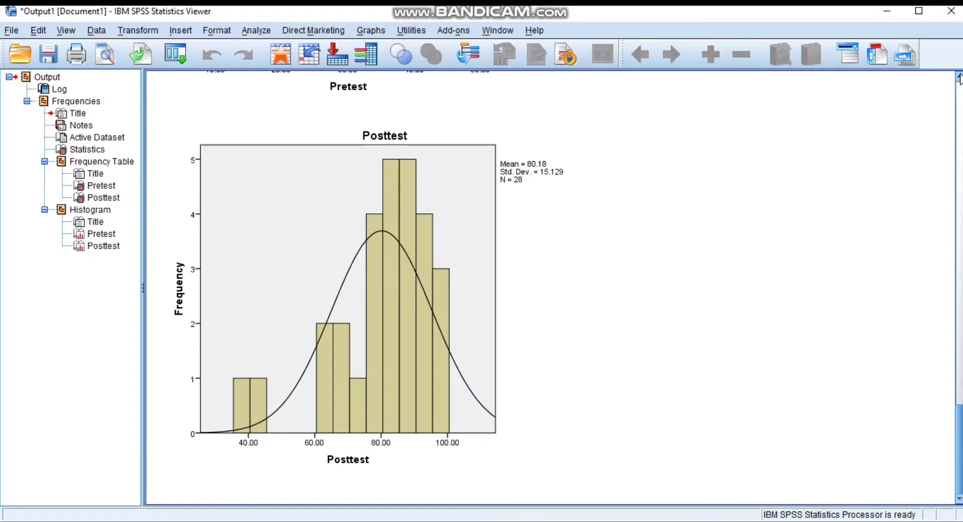
{"action": "scroll", "coordinate": [959, 76], "scroll_direction": "up", "scroll_amount": 5}
{"action": "scroll", "coordinate": [959, 76], "scroll_direction": "up", "scroll_amount": 12}
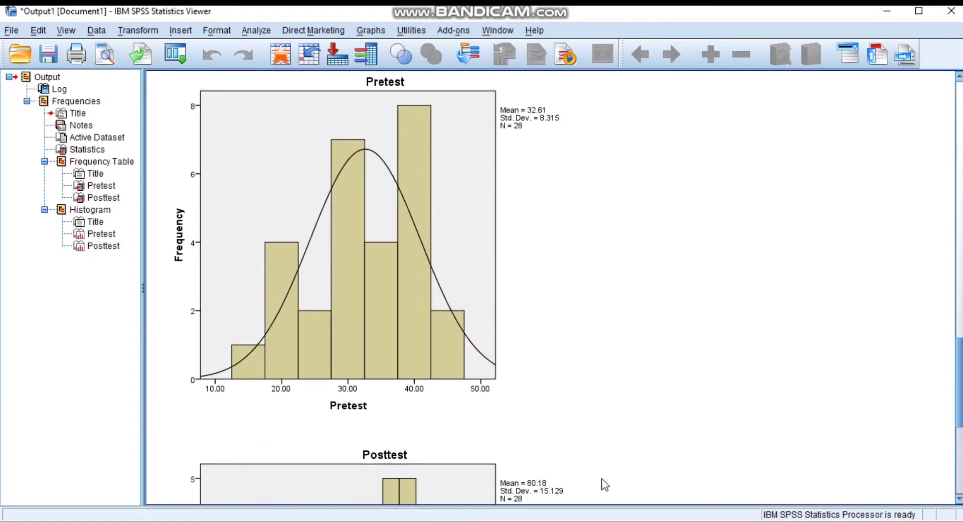
- Return to the dataset and set up an Explore analysis with Pretest and Posttest as the dependent variables
{"action": "left_click", "coordinate": [582, 521]}
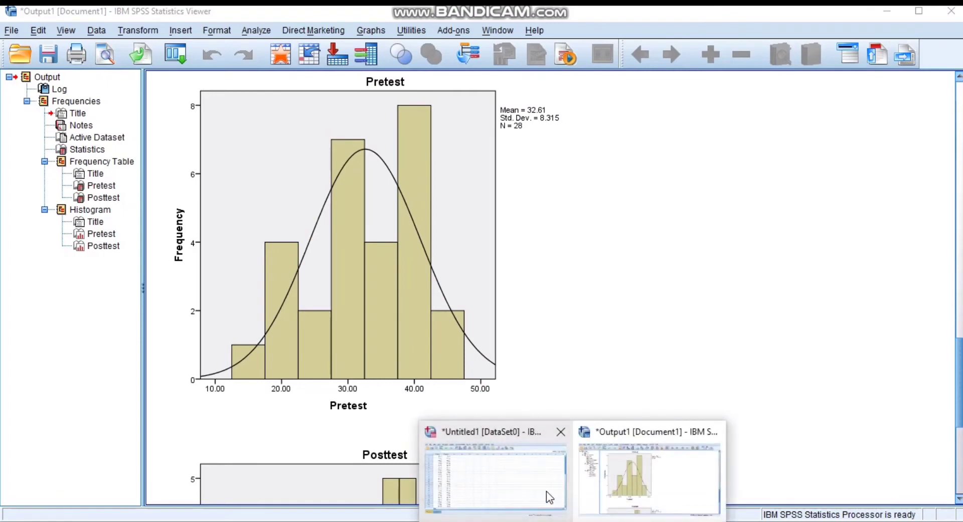
{"action": "left_click", "coordinate": [547, 491]}
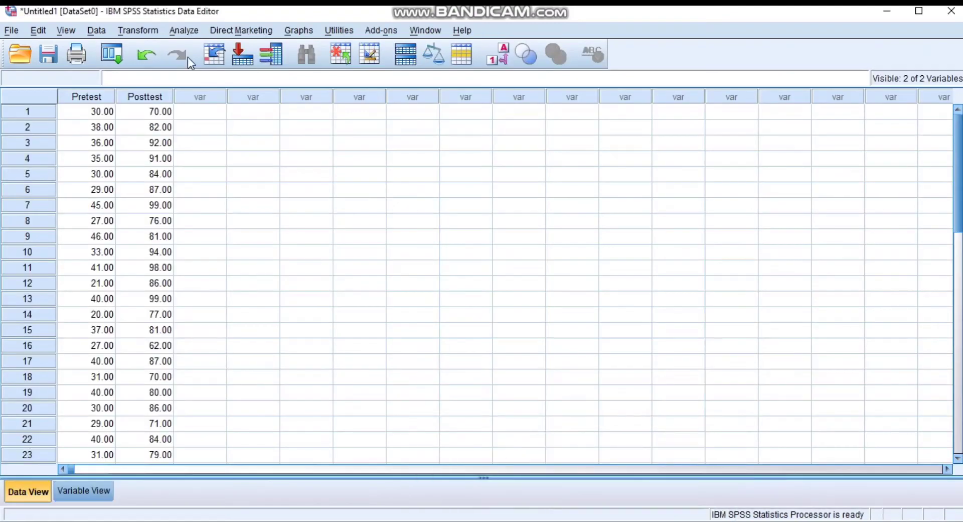
{"action": "left_click", "coordinate": [190, 30]}
{"action": "mouse_move", "coordinate": [219, 67]}
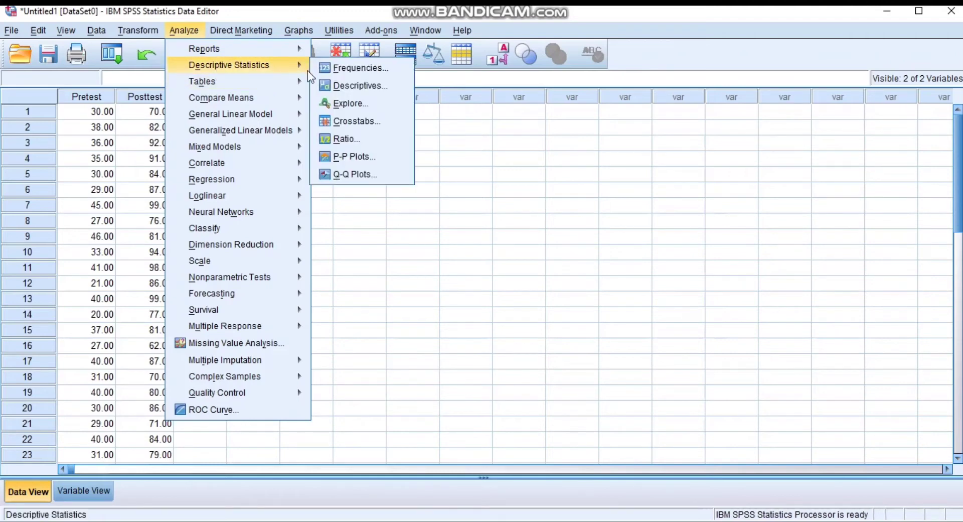
{"action": "left_click", "coordinate": [341, 105]}
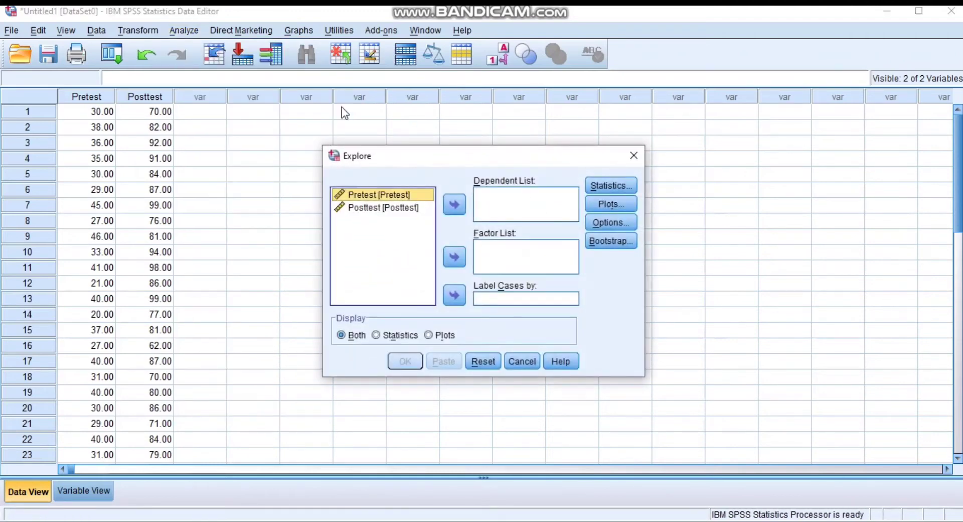
{"action": "left_click", "coordinate": [454, 204]}
{"action": "left_click", "coordinate": [405, 195]}
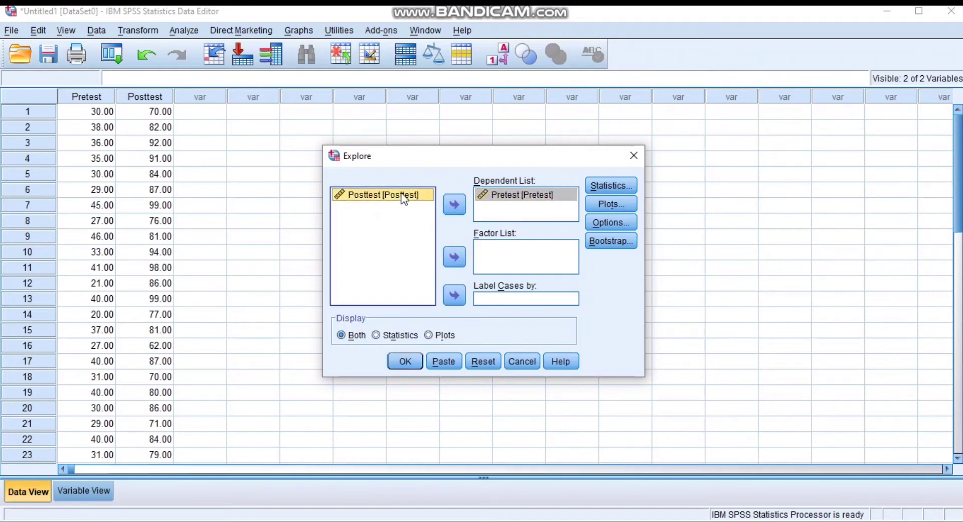
{"action": "left_click", "coordinate": [453, 206]}
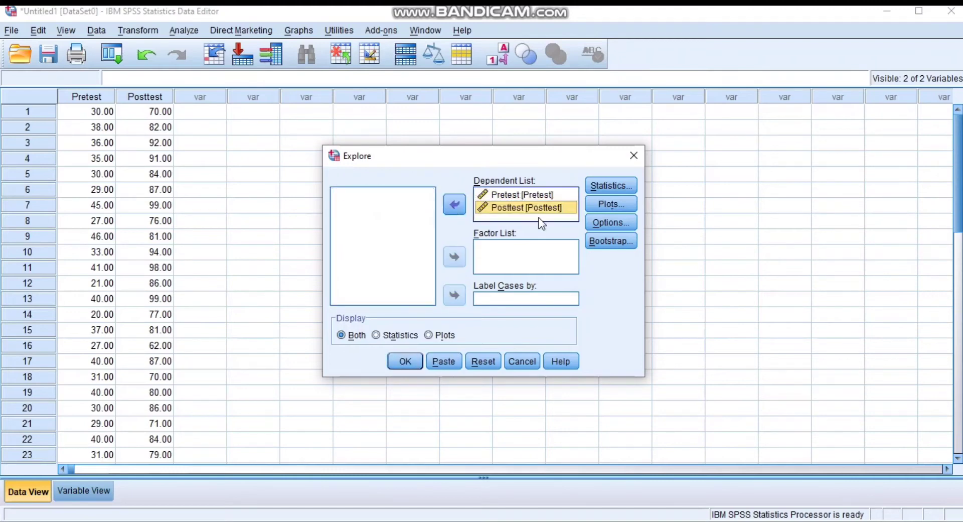
- Add histograms and normality plots with tests to the Explore plots, then run the analysis
{"action": "left_click", "coordinate": [612, 203]}
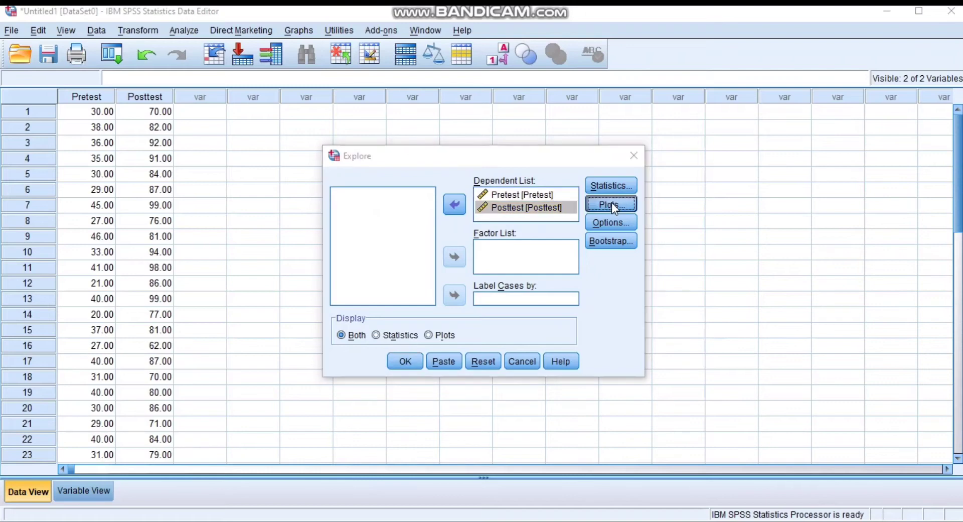
{"action": "left_click", "coordinate": [512, 212]}
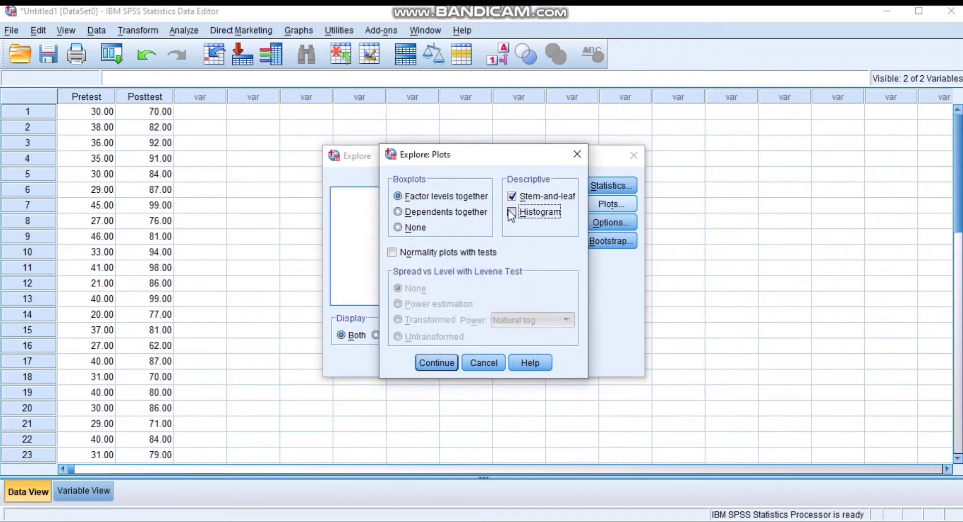
{"action": "left_click", "coordinate": [393, 252]}
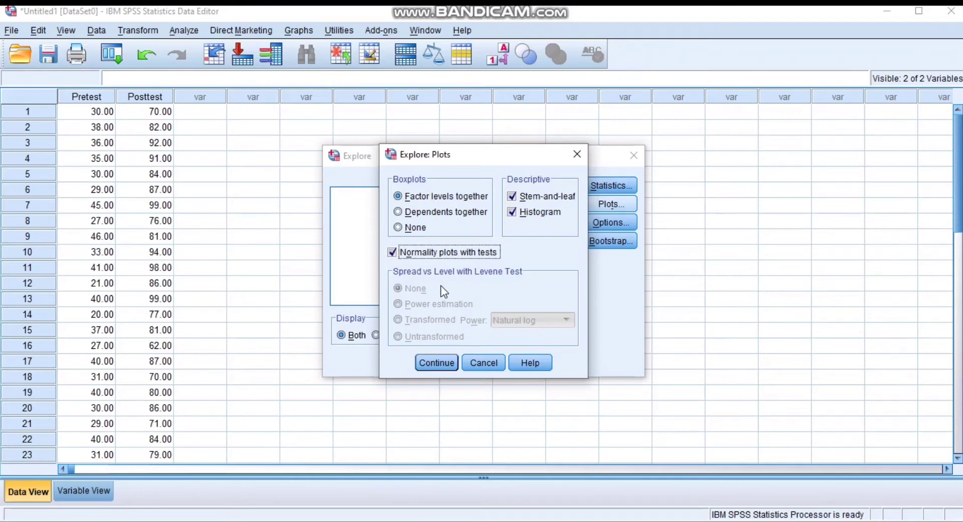
{"action": "left_click", "coordinate": [440, 363]}
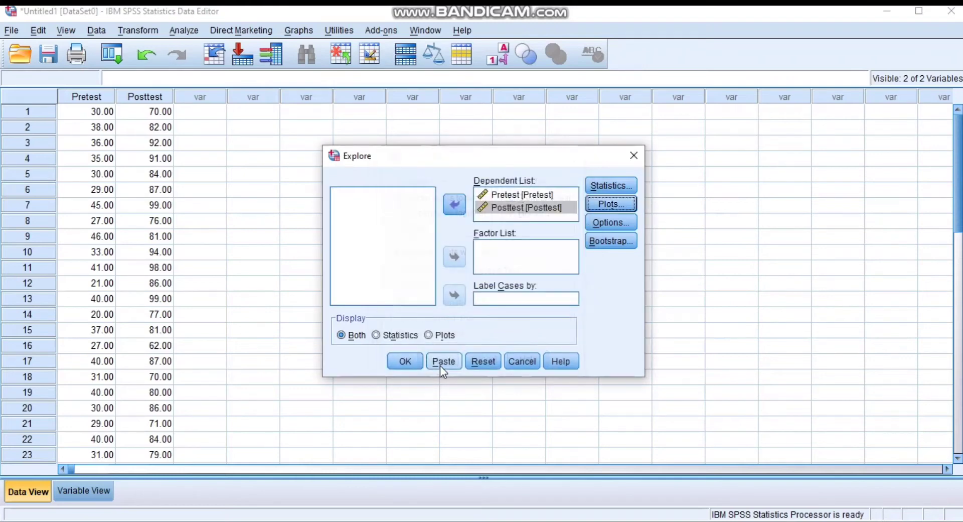
{"action": "left_click", "coordinate": [405, 363]}
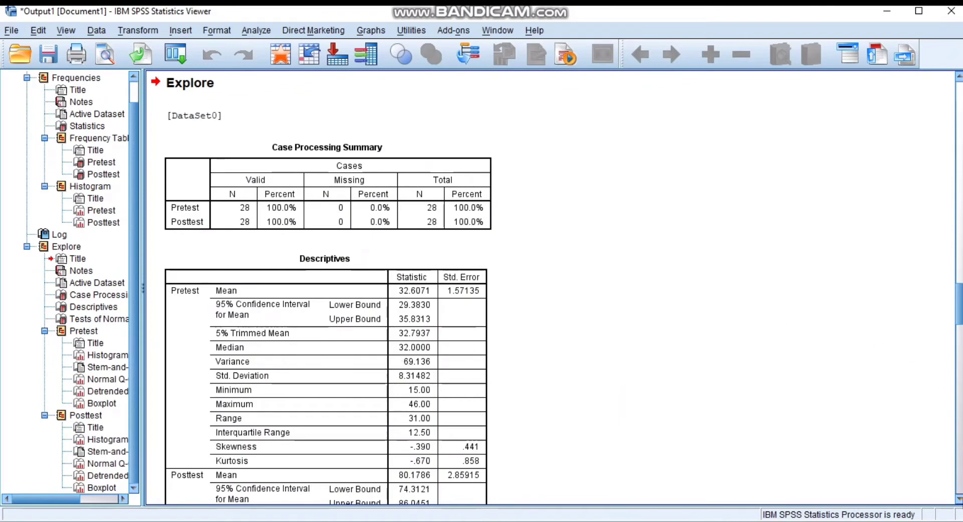
- Examine the Descriptives and the Kolmogorov-Smirnov and Shapiro-Wilk normality tests for Pretest and Posttest in the Explore output
{"action": "scroll", "coordinate": [322, 291], "scroll_direction": "down", "scroll_amount": 5}
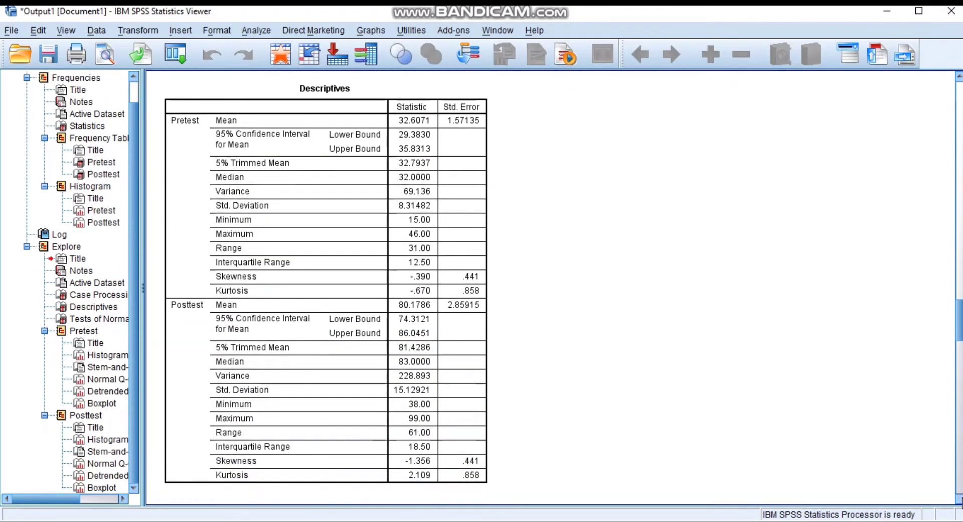
{"action": "scroll", "coordinate": [321, 291], "scroll_direction": "down", "scroll_amount": 6}
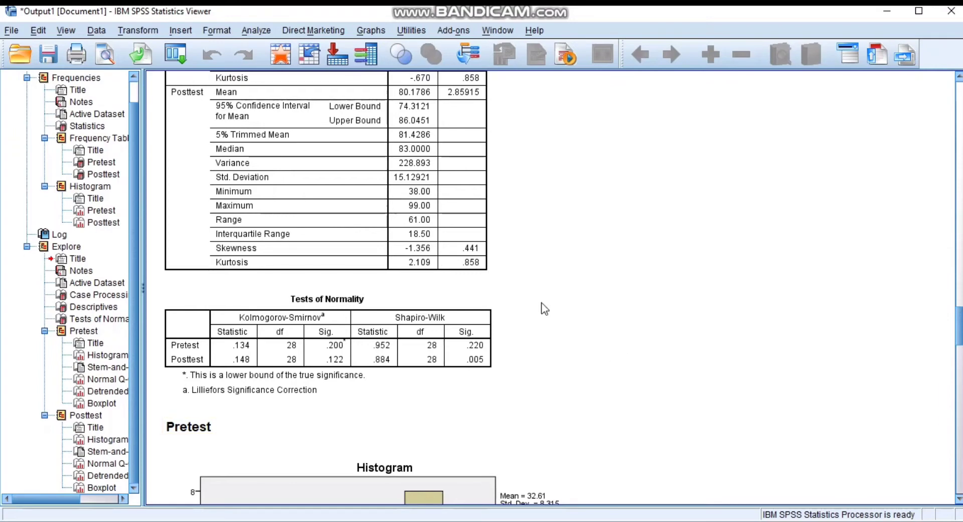
{"action": "left_click", "coordinate": [301, 294]}
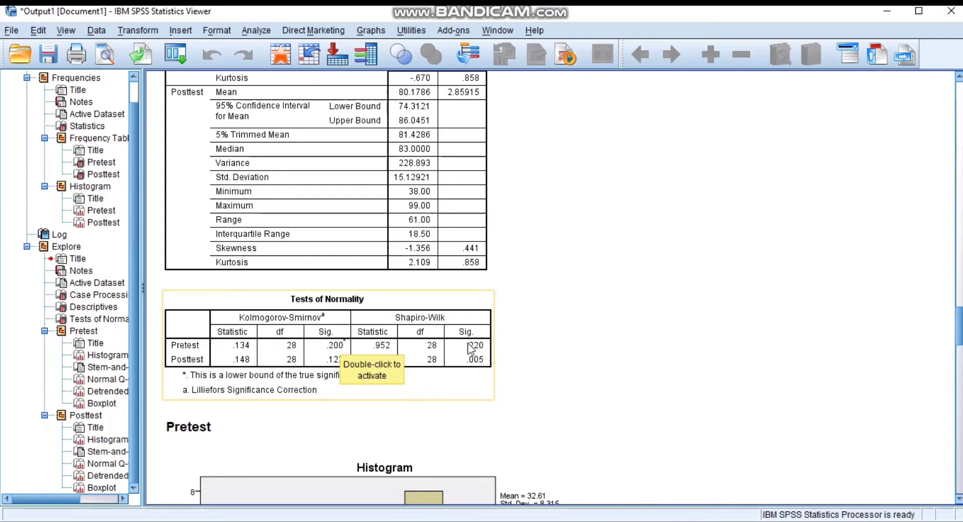
{"action": "left_click", "coordinate": [502, 344]}
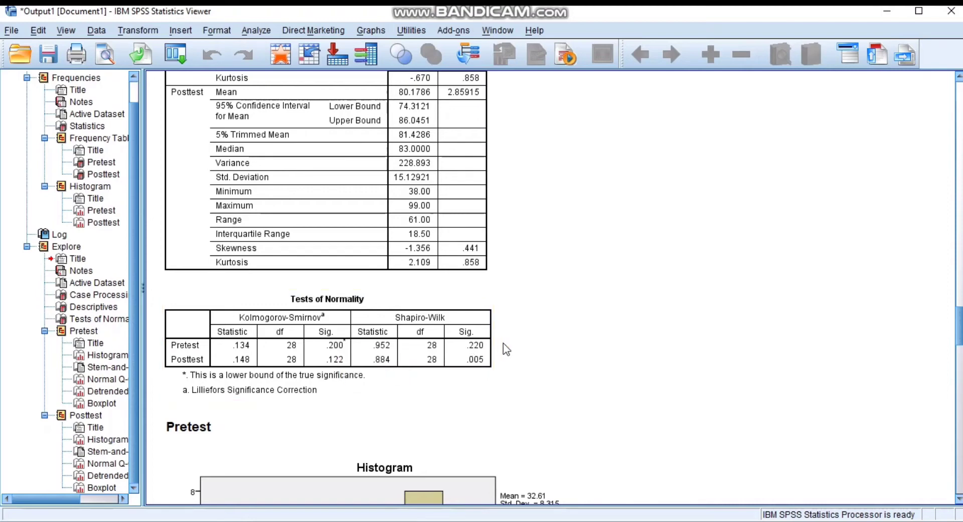
{"action": "left_click", "coordinate": [444, 343]}
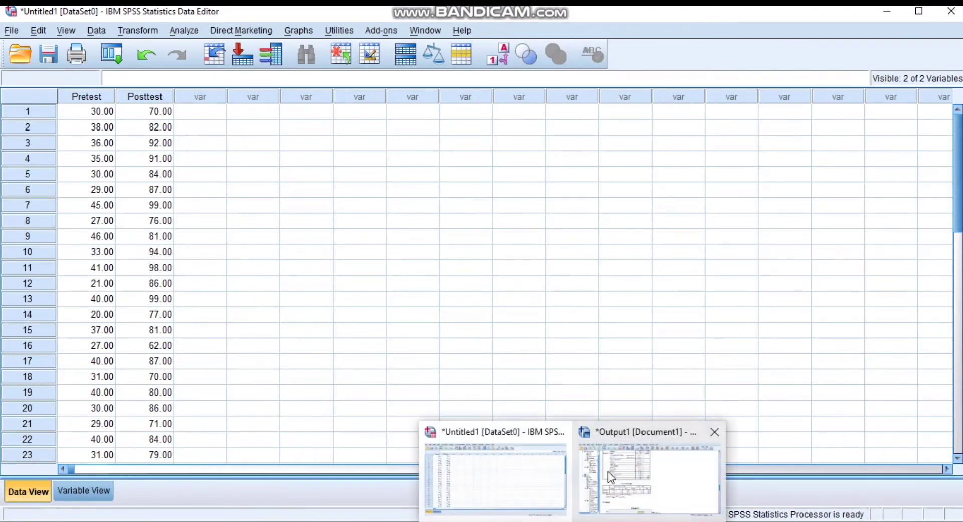
{"action": "left_click", "coordinate": [611, 473]}
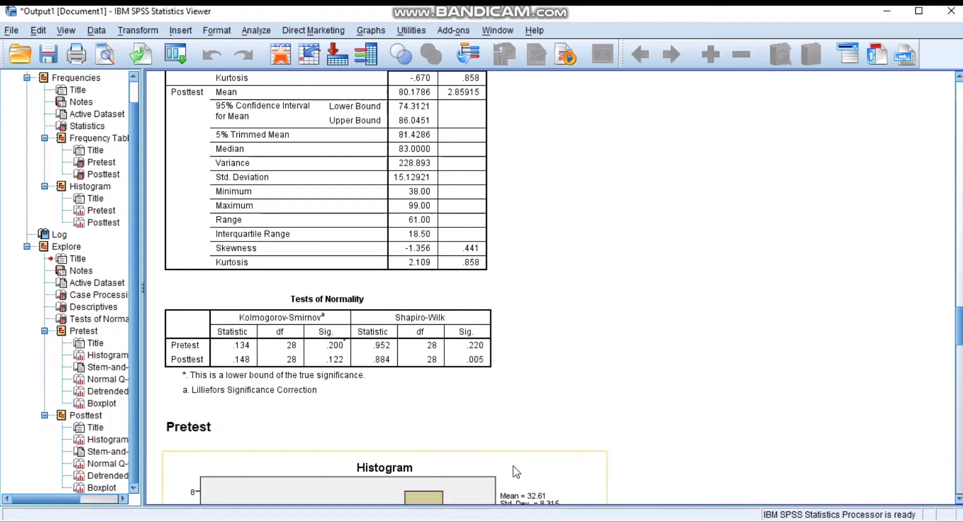
{"action": "mouse_move", "coordinate": [572, 521]}
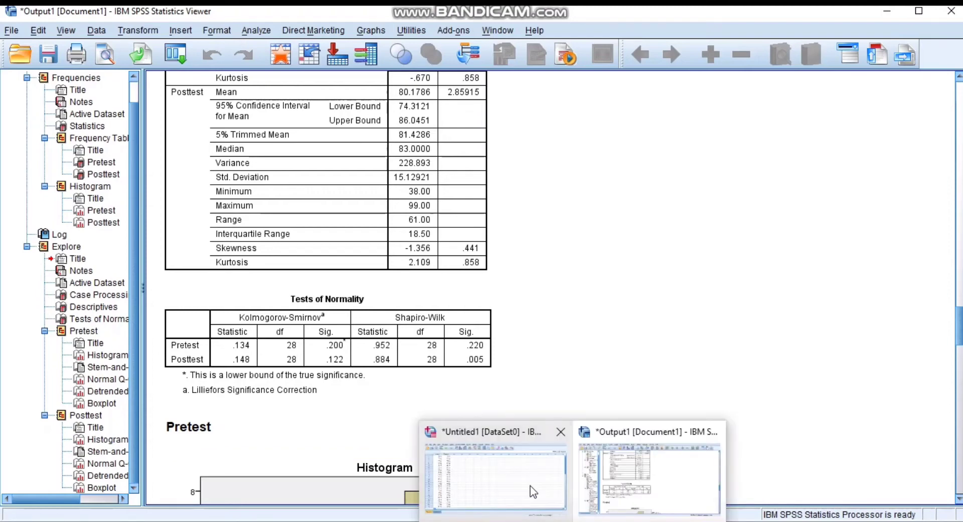
- Return to the dataset and begin computing a new variable with the target name TRANSFORM_POSTTEST
{"action": "left_click", "coordinate": [533, 492]}
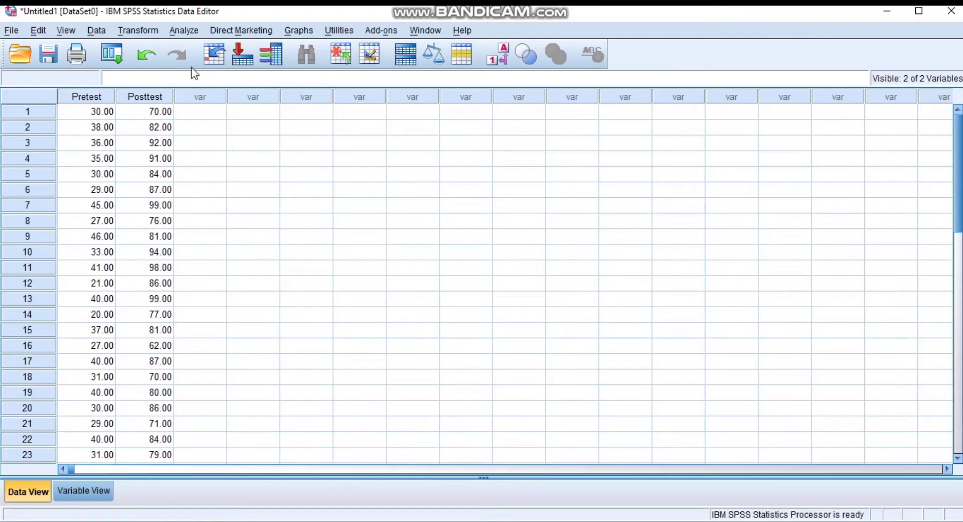
{"action": "left_click", "coordinate": [131, 29]}
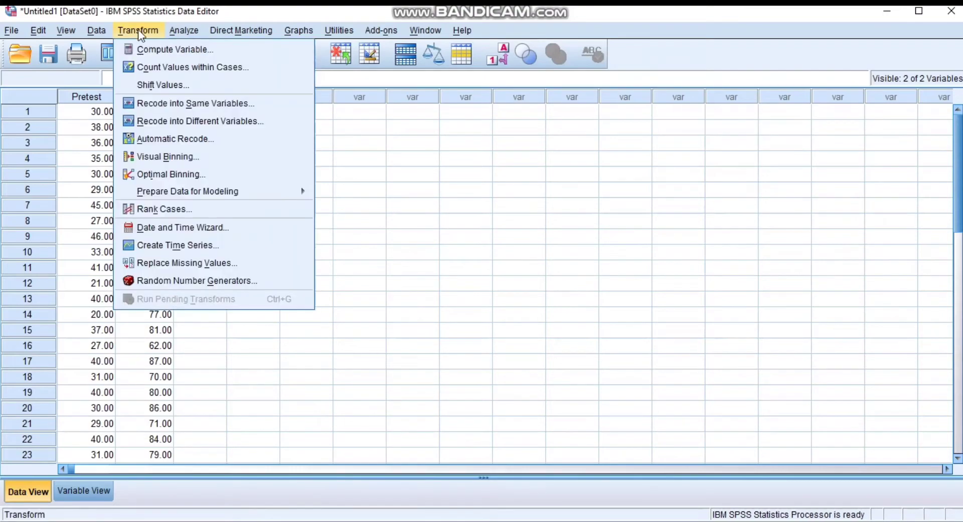
{"action": "left_click", "coordinate": [168, 50]}
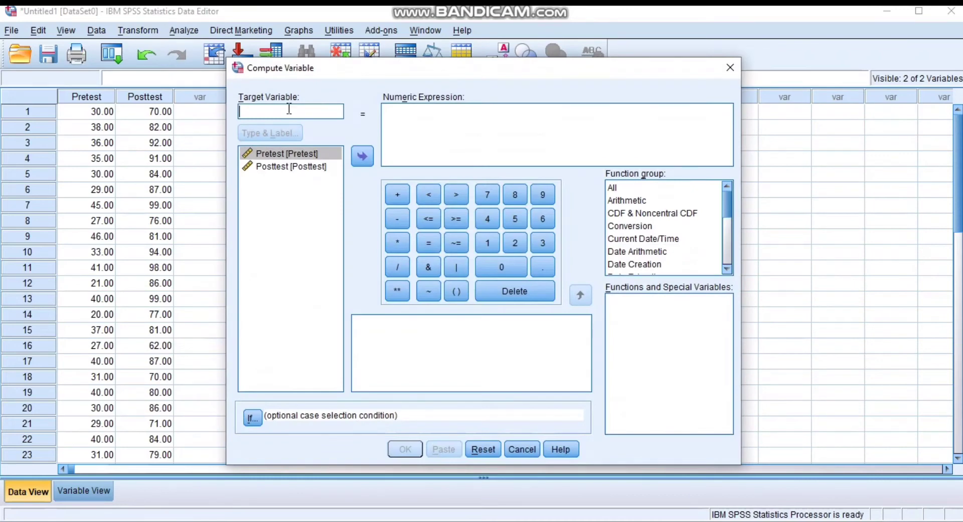
{"action": "type", "text": "T"}
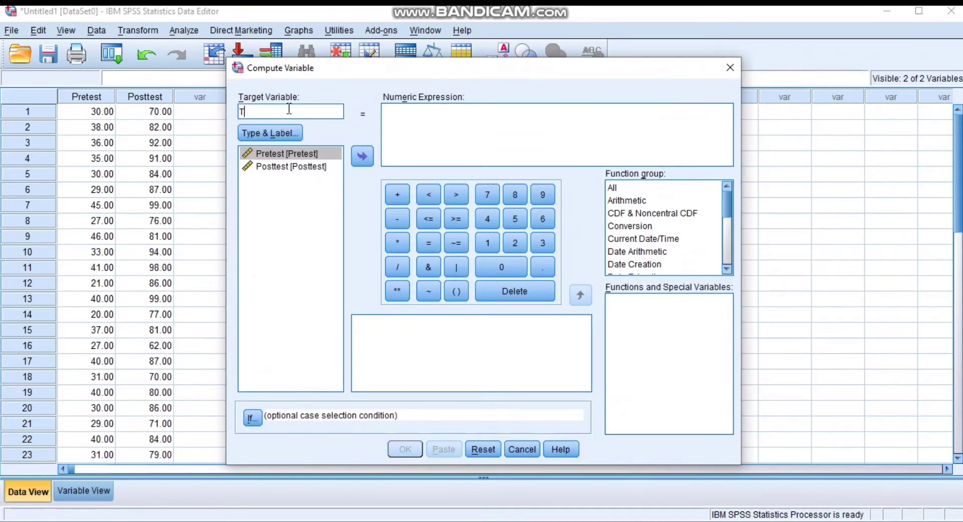
{"action": "type", "text": "RANSFORM-"}
{"action": "key", "text": "BackSpace"}
{"action": "type", "text": "_POSTTEST"}
- Insert the Sqrt function from the full function list into the numeric expression
{"action": "left_click", "coordinate": [636, 188]}
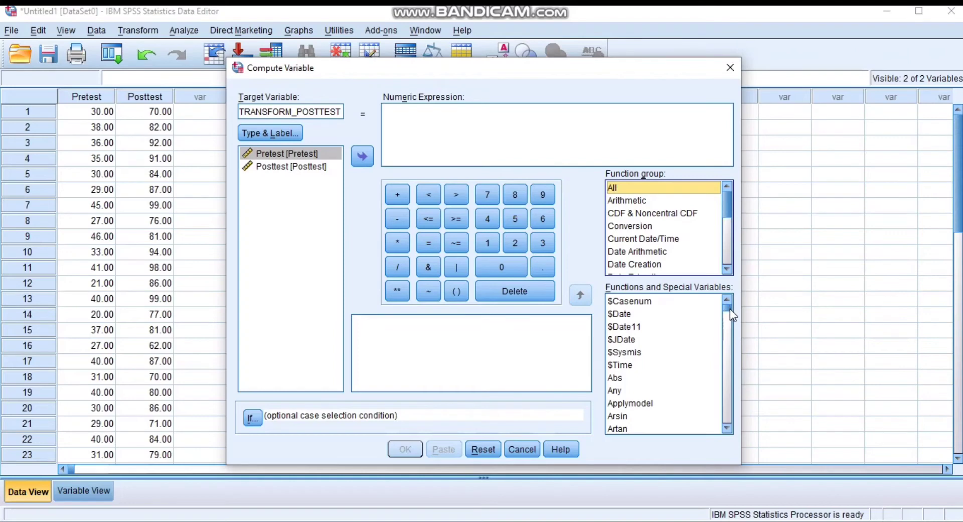
{"action": "left_click_drag", "start_coordinate": [730, 309], "coordinate": [728, 412]}
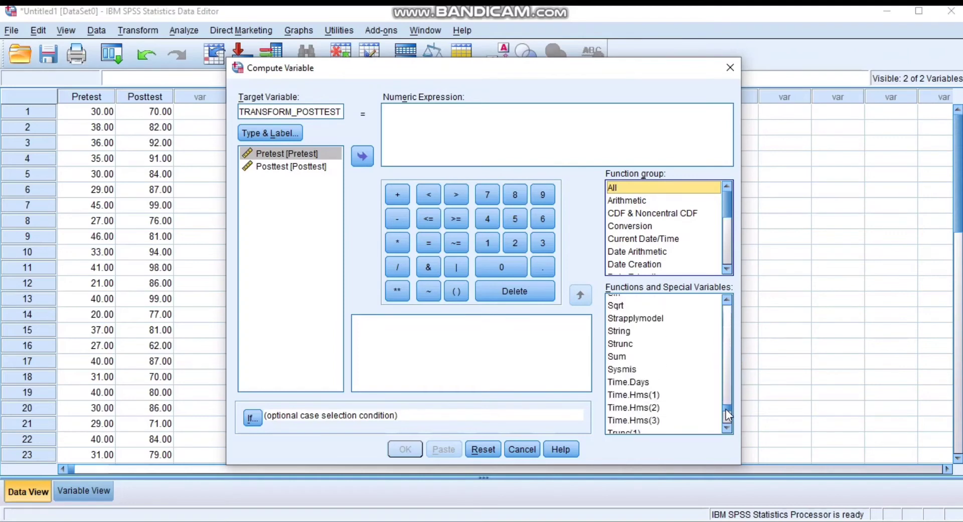
{"action": "left_click", "coordinate": [627, 306]}
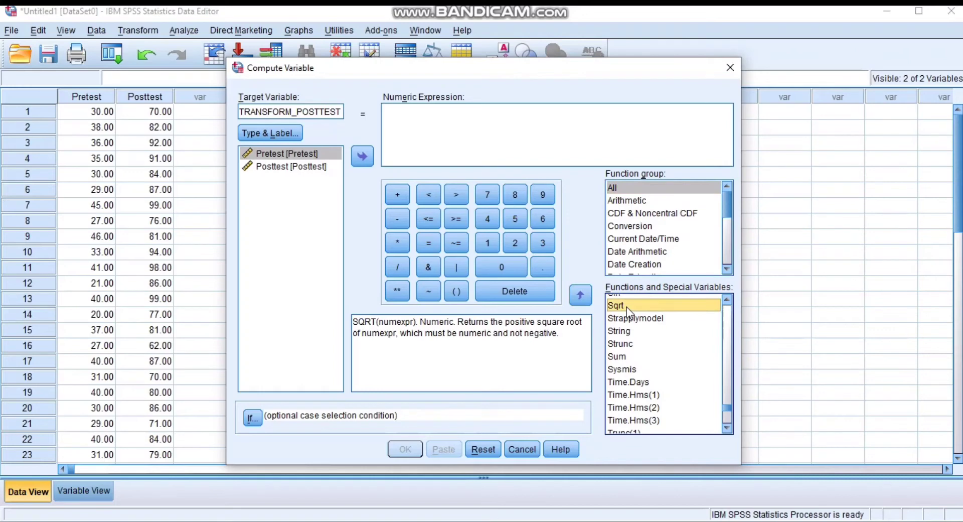
{"action": "double_click", "coordinate": [627, 306]}
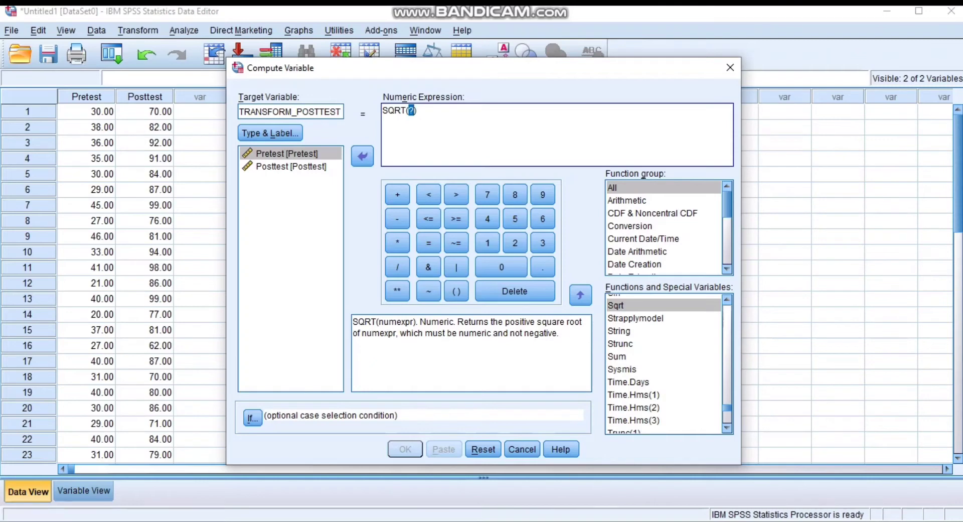
- Check the Descriptives output for Posttest's maximum, complete the expression as SQRT(99.00 - Posttest), and compute the variable
{"action": "left_click", "coordinate": [607, 492]}
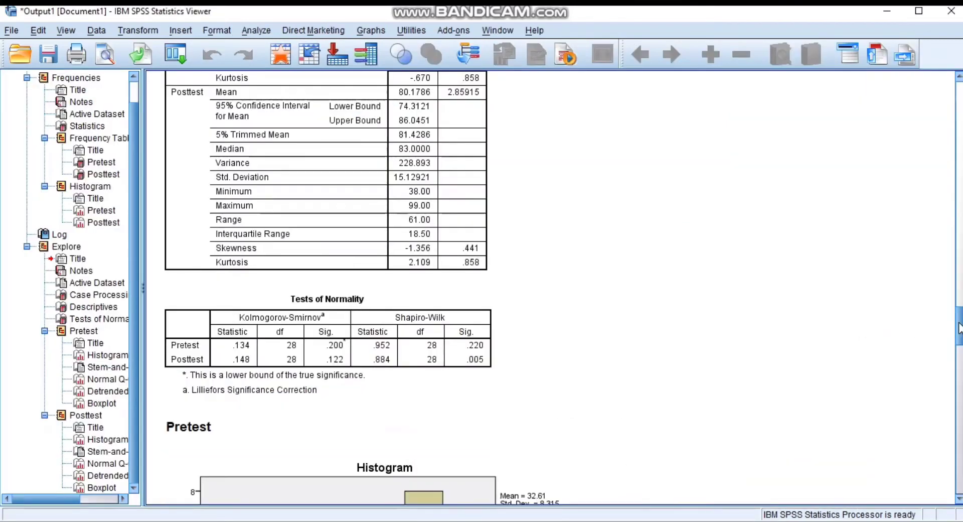
{"action": "left_click_drag", "start_coordinate": [961, 324], "coordinate": [961, 301]}
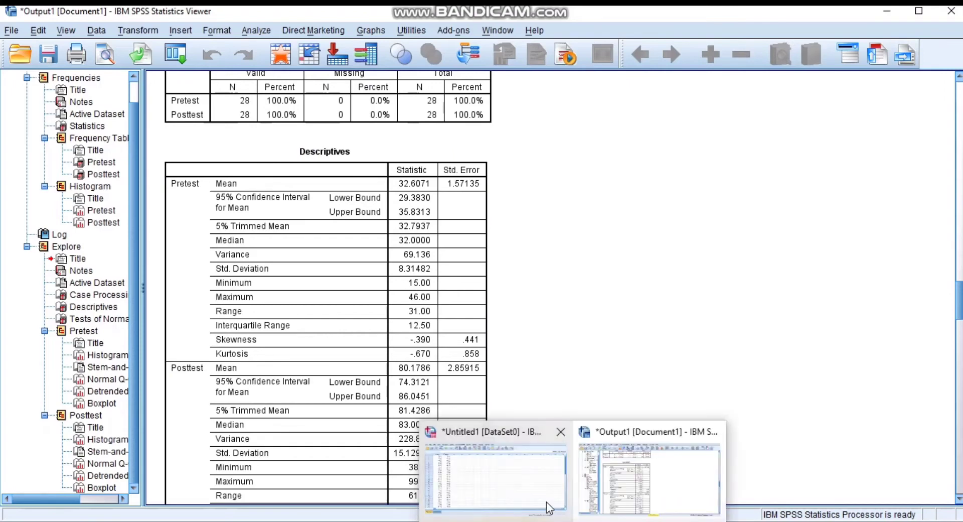
{"action": "left_click", "coordinate": [551, 508]}
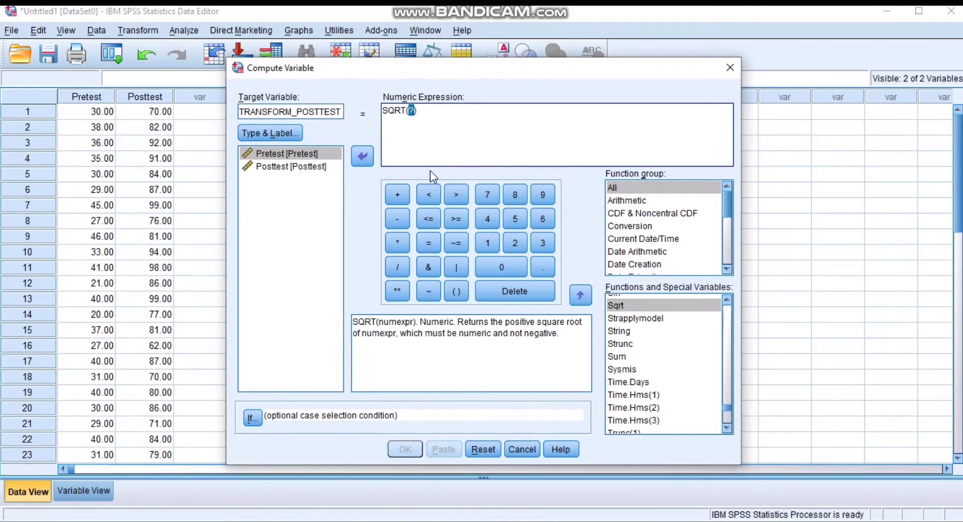
{"action": "type", "text": "99.00"}
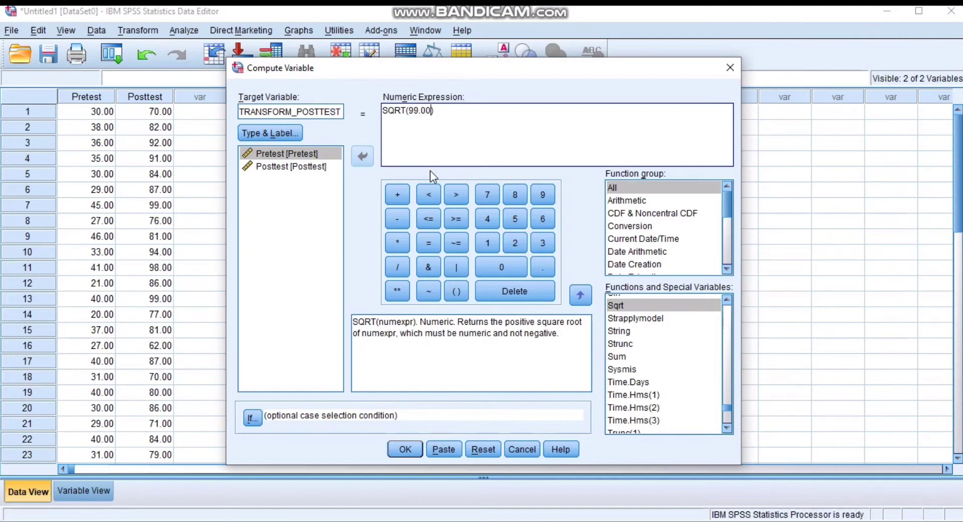
{"action": "left_click", "coordinate": [396, 220]}
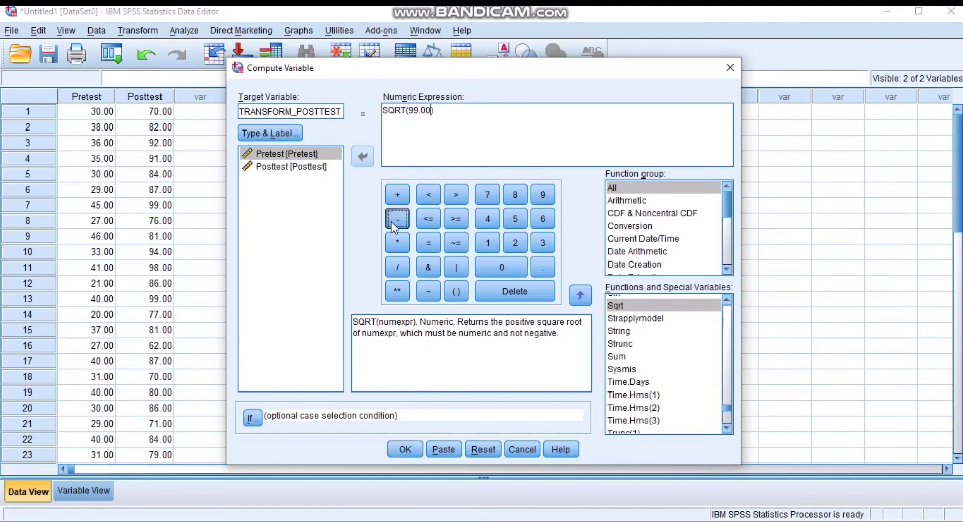
{"action": "left_click", "coordinate": [308, 168]}
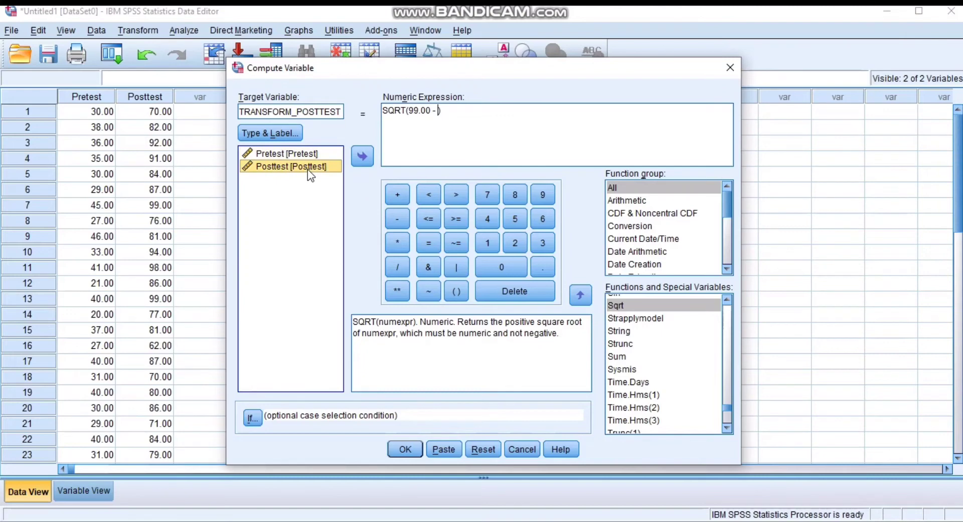
{"action": "double_click", "coordinate": [308, 170]}
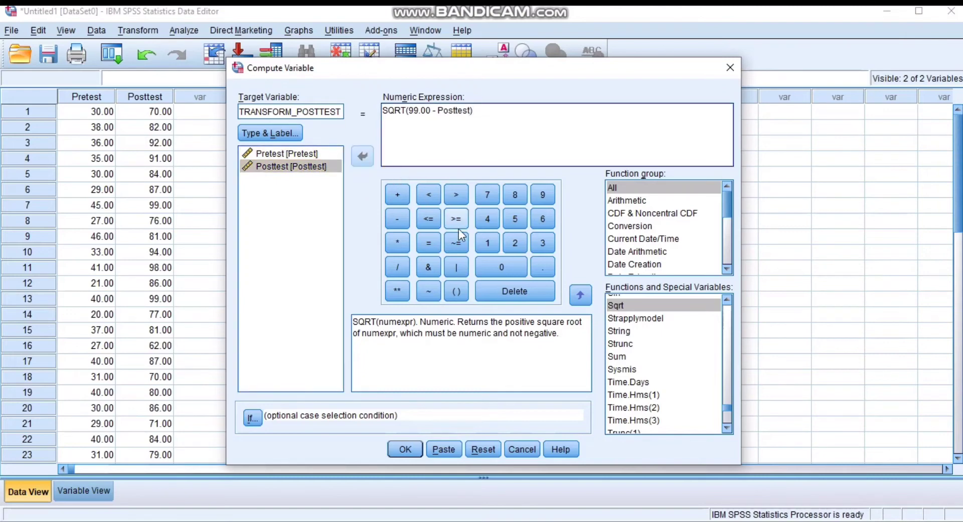
{"action": "left_click", "coordinate": [411, 449]}
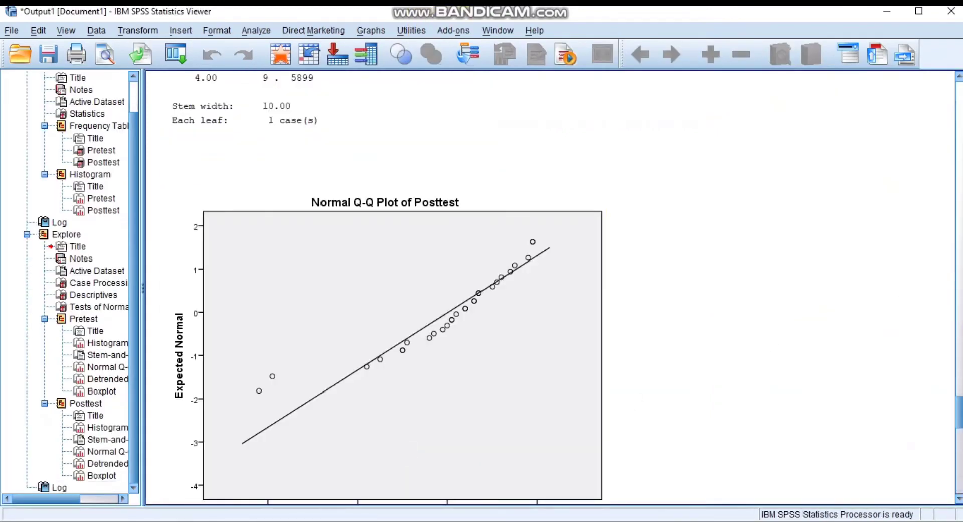
- Check the logged COMPUTE command at the end of the output and return to the dataset
{"action": "left_click_drag", "start_coordinate": [960, 413], "coordinate": [961, 481]}
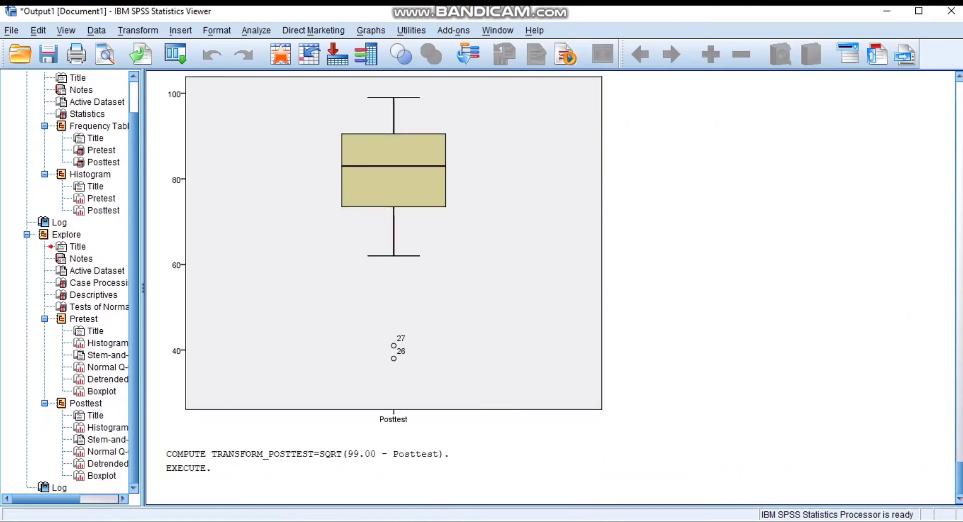
{"action": "left_click", "coordinate": [561, 516]}
{"action": "left_click", "coordinate": [487, 483]}
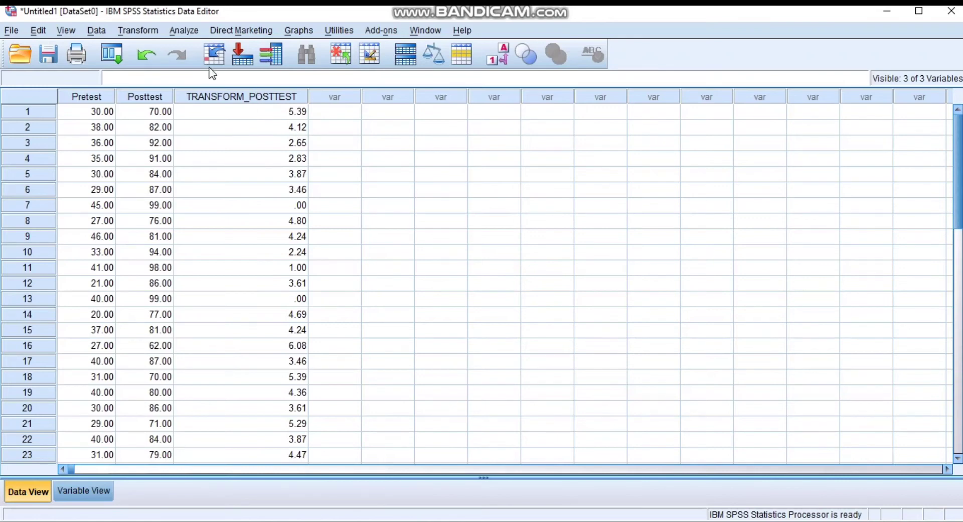
- Open the Explore analysis and remove Pretest and Posttest from its dependent variables
{"action": "left_click", "coordinate": [184, 31]}
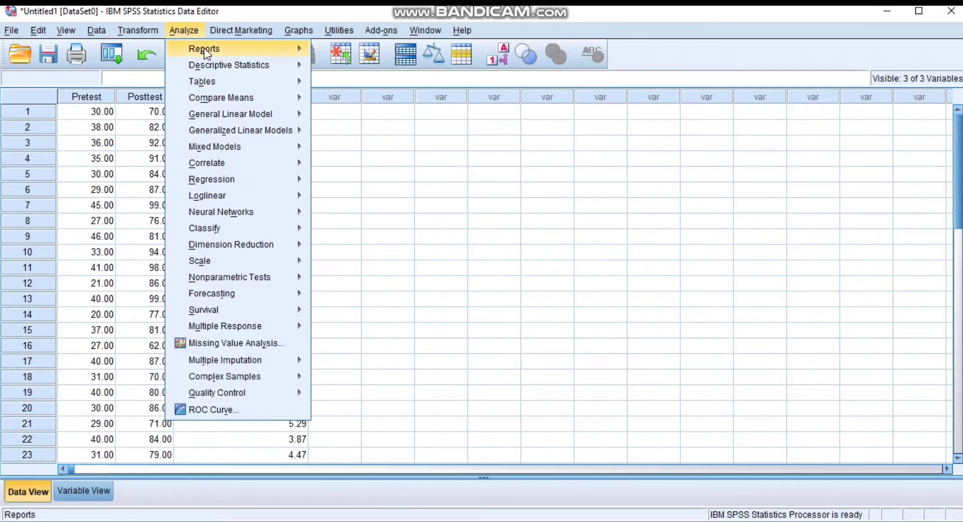
{"action": "mouse_move", "coordinate": [225, 68]}
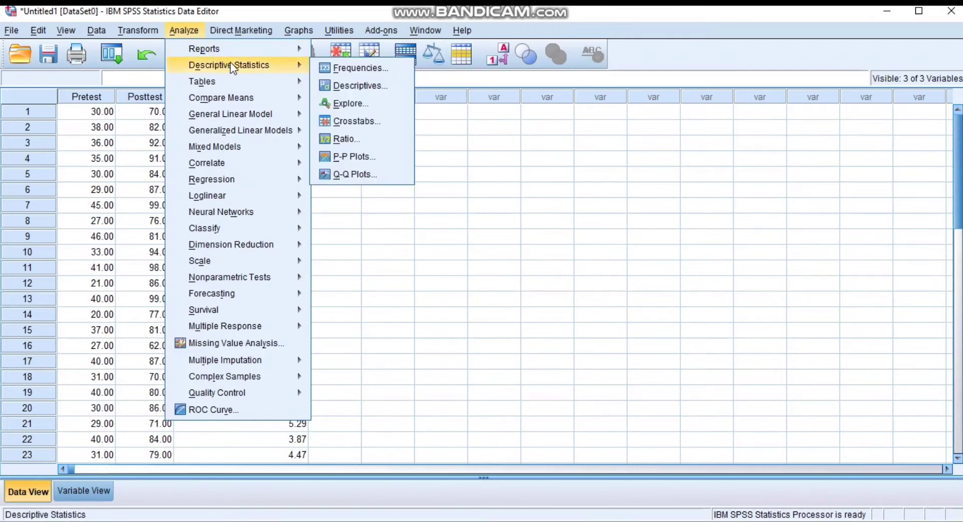
{"action": "left_click", "coordinate": [349, 104]}
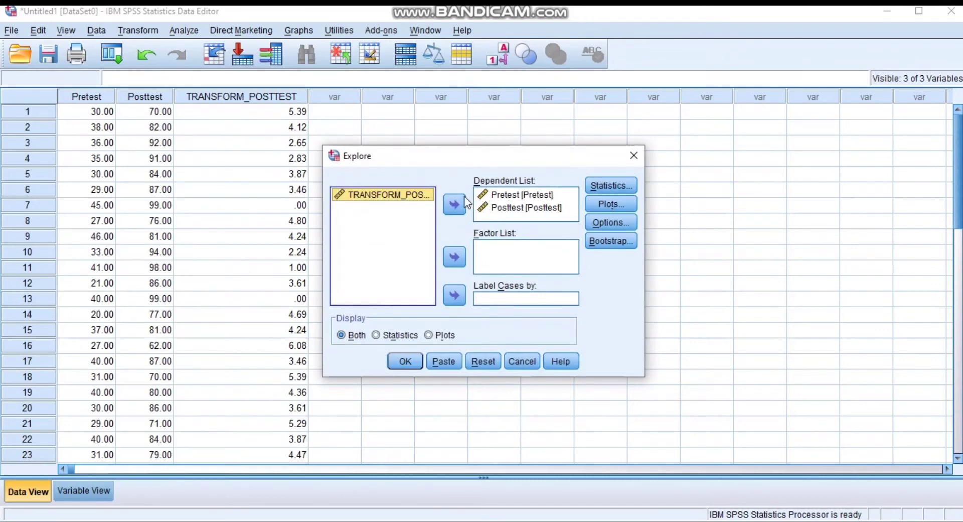
{"action": "left_click", "coordinate": [491, 198]}
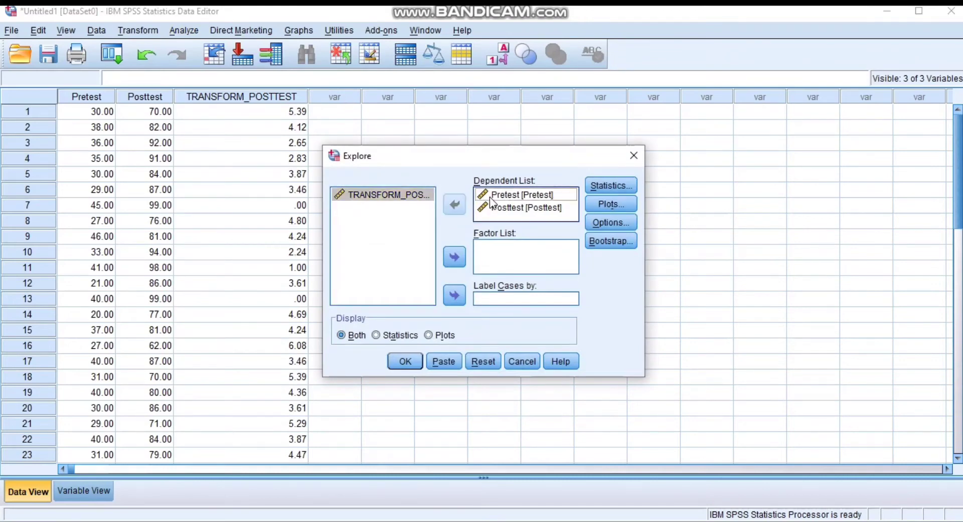
{"action": "left_click", "coordinate": [455, 204]}
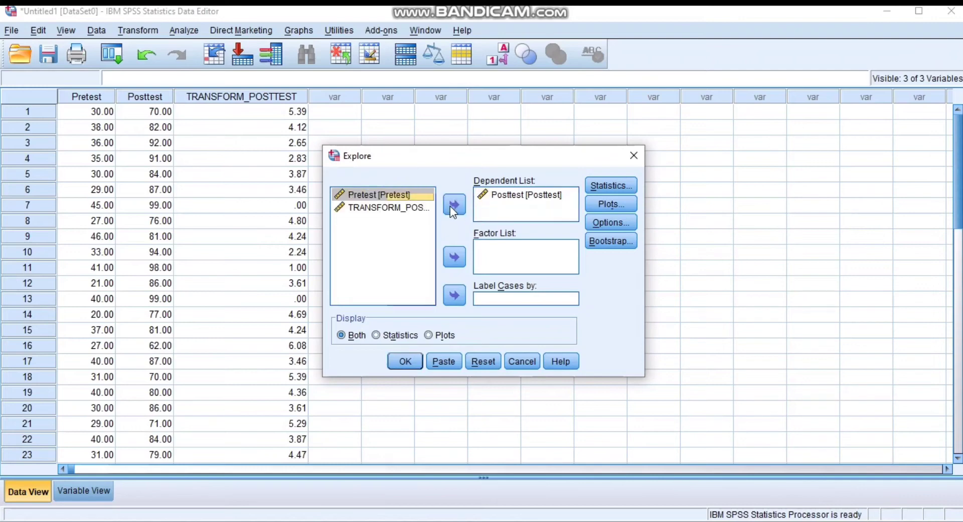
{"action": "left_click", "coordinate": [501, 195]}
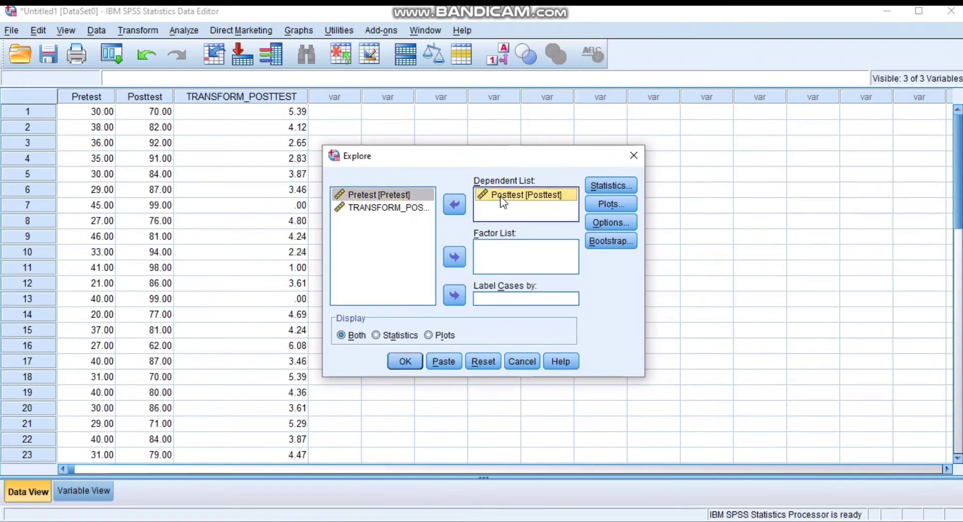
{"action": "left_click", "coordinate": [454, 204]}
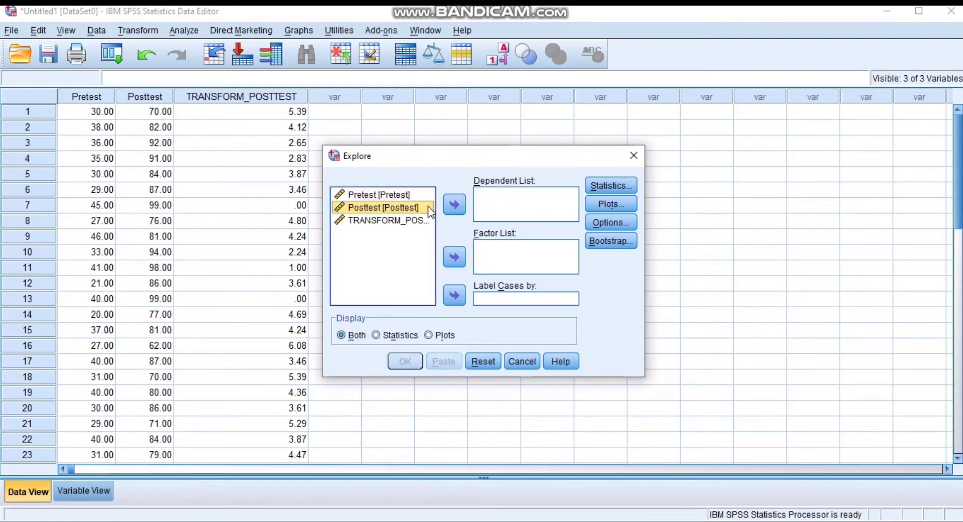
- Make TRANSFORM_POSTTEST the dependent variable, review the histogram and normality plot options, and run the Explore analysis
{"action": "left_click", "coordinate": [382, 220]}
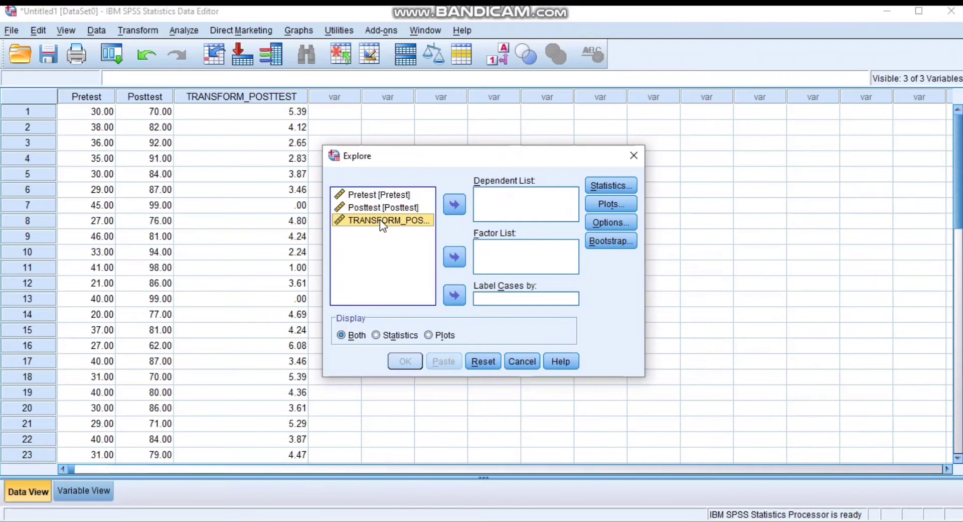
{"action": "left_click", "coordinate": [455, 204]}
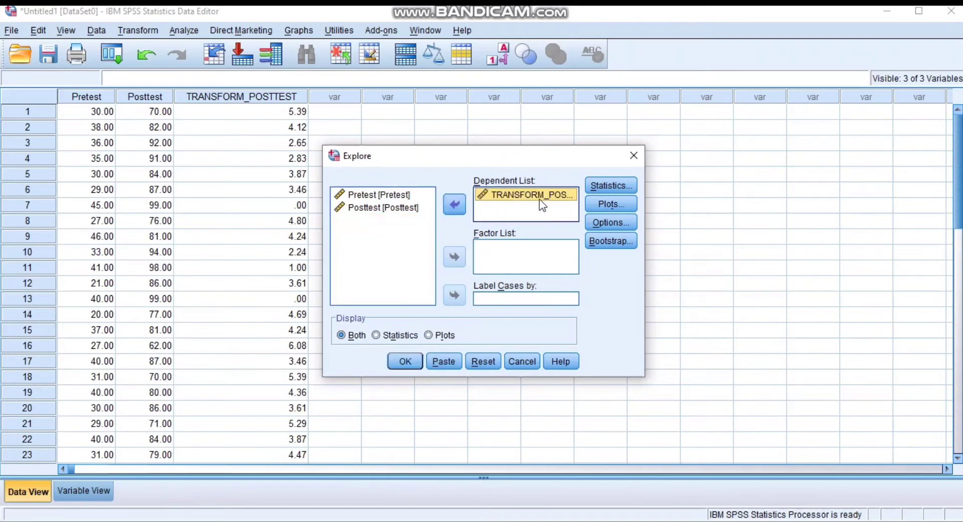
{"action": "left_click", "coordinate": [618, 203]}
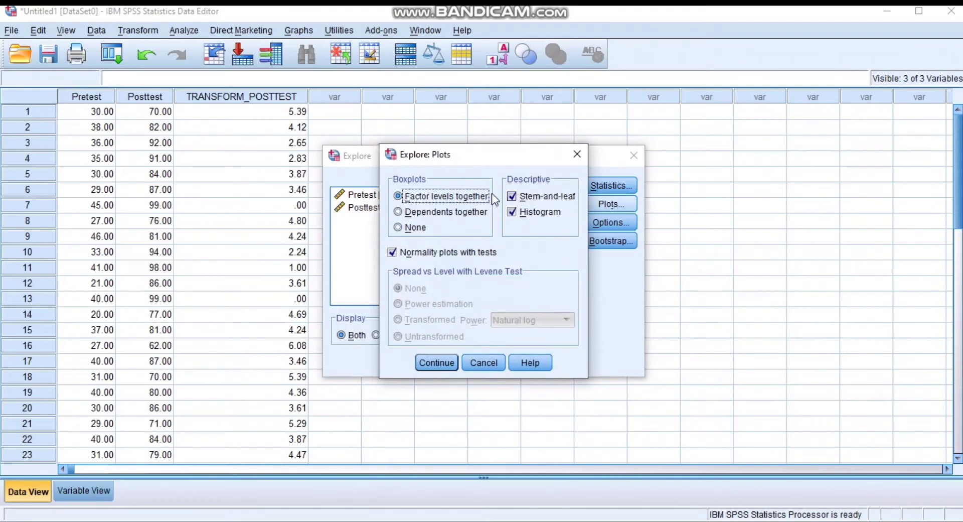
{"action": "left_click", "coordinate": [513, 212]}
{"action": "left_click", "coordinate": [437, 362]}
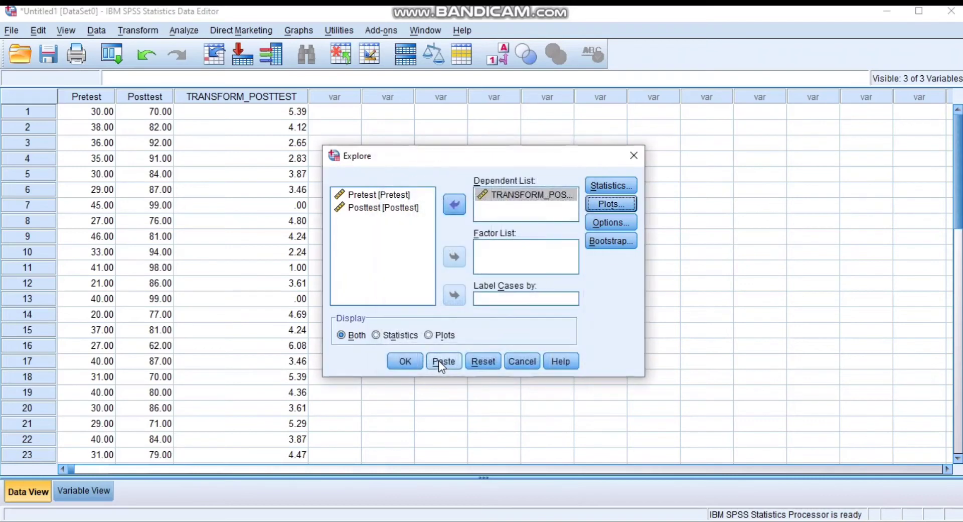
{"action": "left_click", "coordinate": [402, 363]}
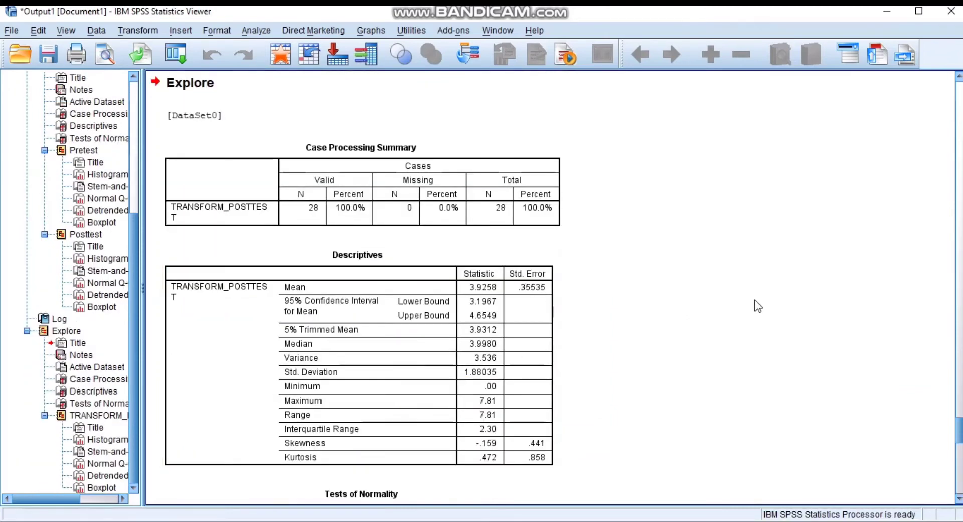
- Examine the Descriptives and the Tests of Normality for TRANSFORM_POSTTEST in the new Explore output
{"action": "left_click", "coordinate": [959, 499]}
{"action": "left_click", "coordinate": [960, 499]}
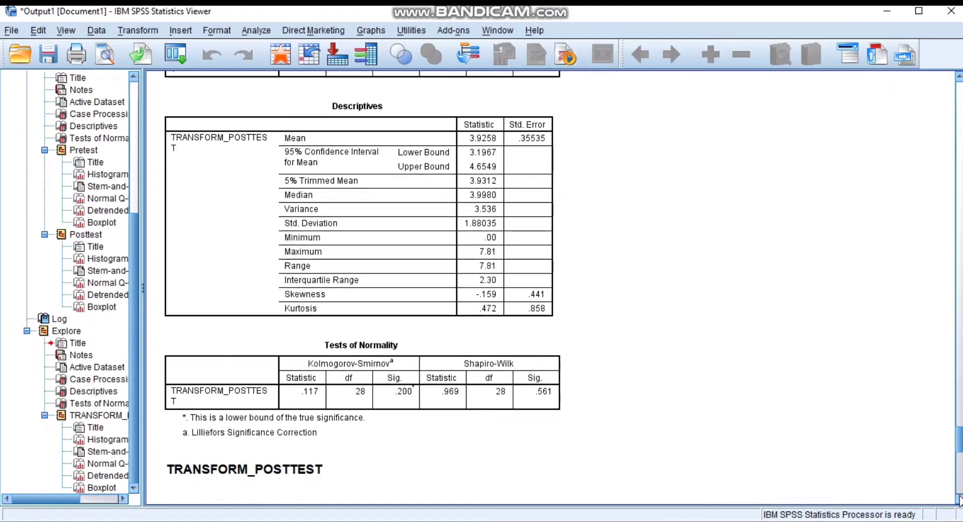
{"action": "left_click", "coordinate": [959, 498]}
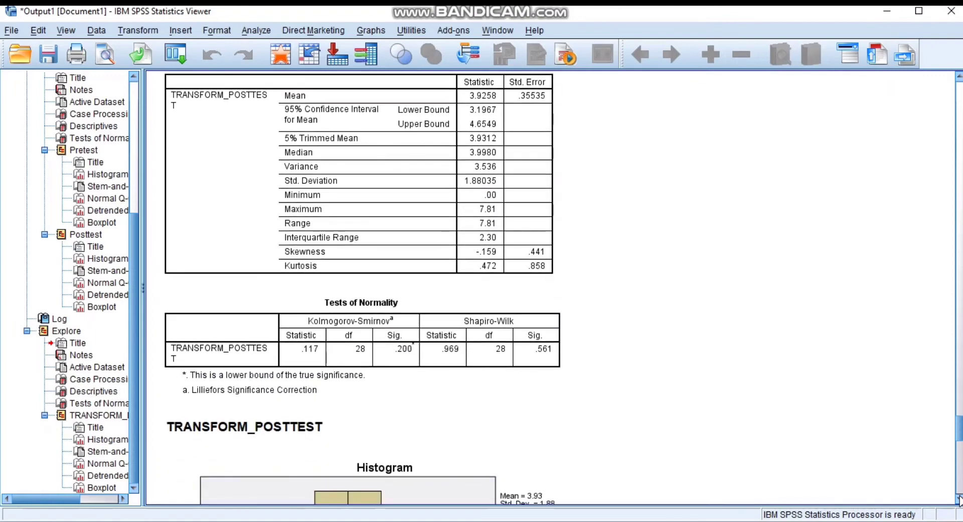
{"action": "left_click", "coordinate": [959, 499]}
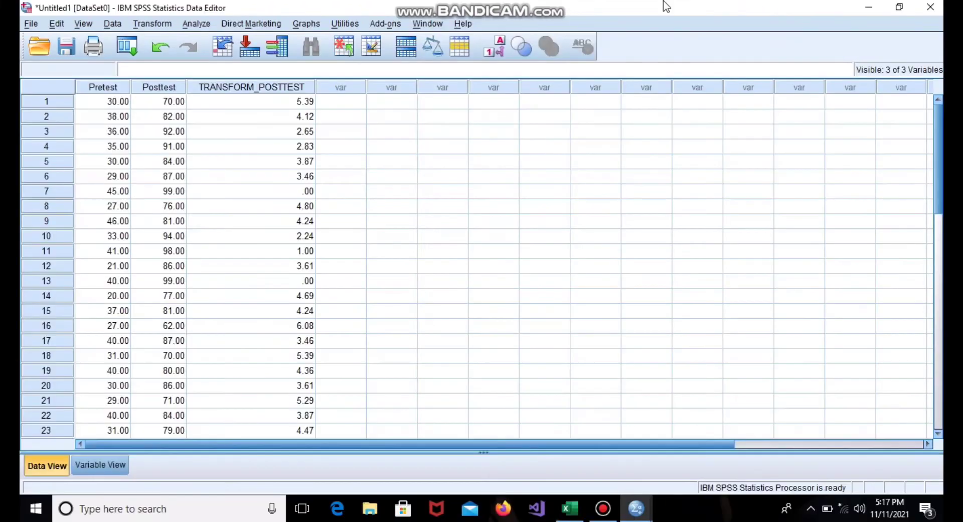
- Run a Paired-Samples T Test pairing Pretest with TRANSFORM_POSTTEST and maximize the output window
{"action": "left_click", "coordinate": [197, 24]}
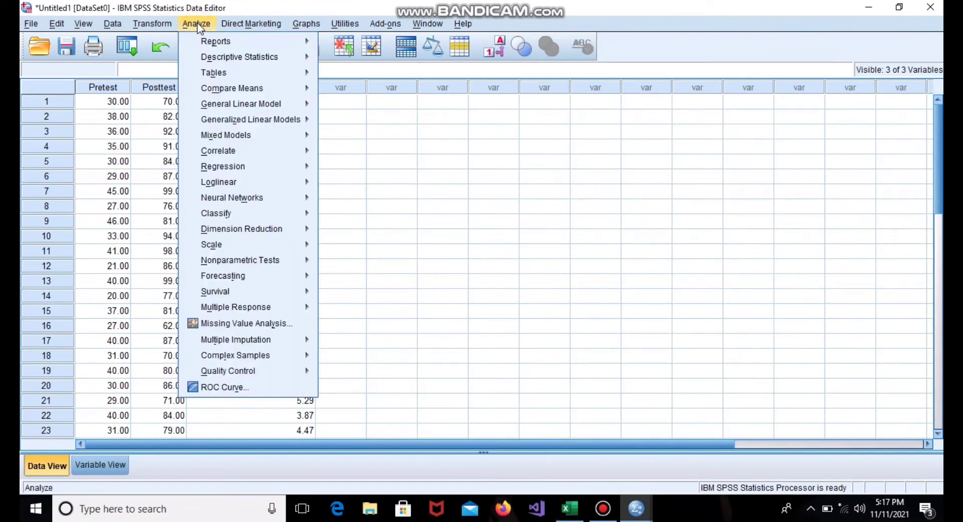
{"action": "mouse_move", "coordinate": [247, 94]}
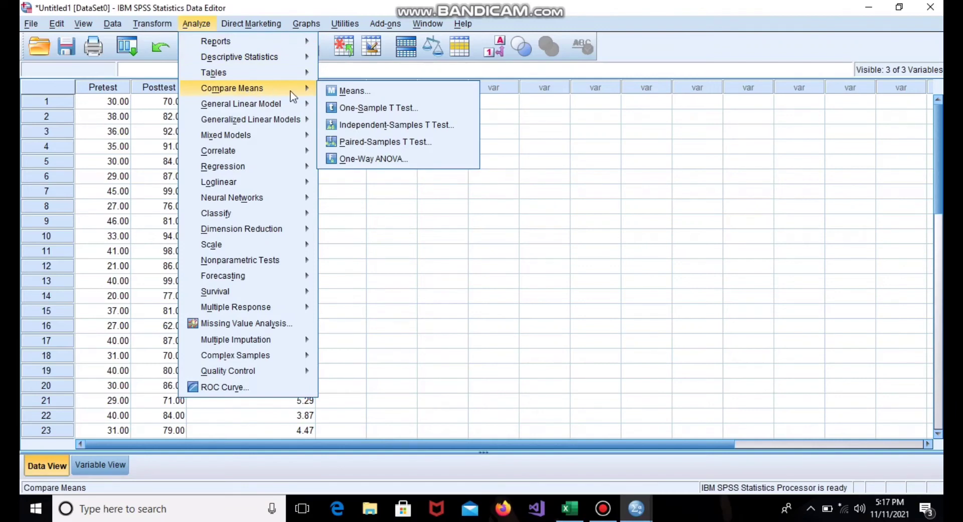
{"action": "left_click", "coordinate": [371, 142]}
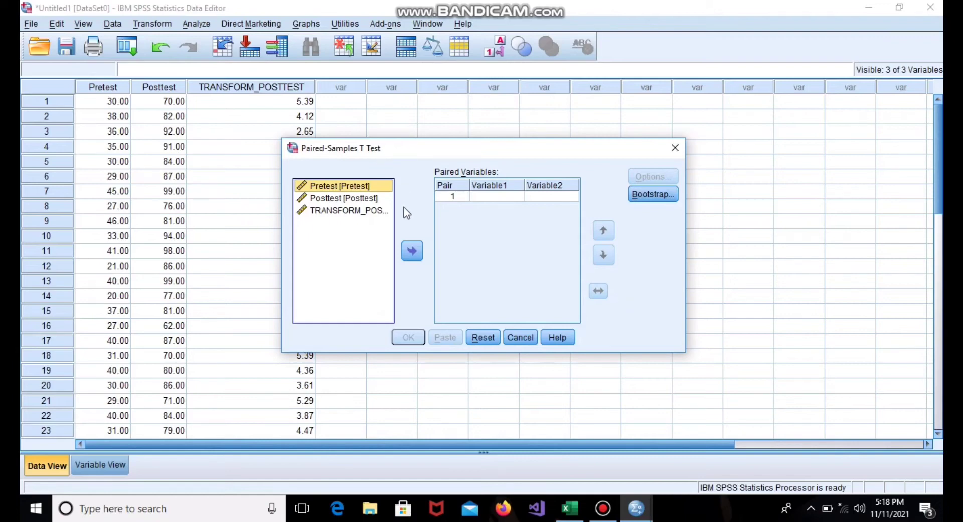
{"action": "left_click", "coordinate": [413, 254]}
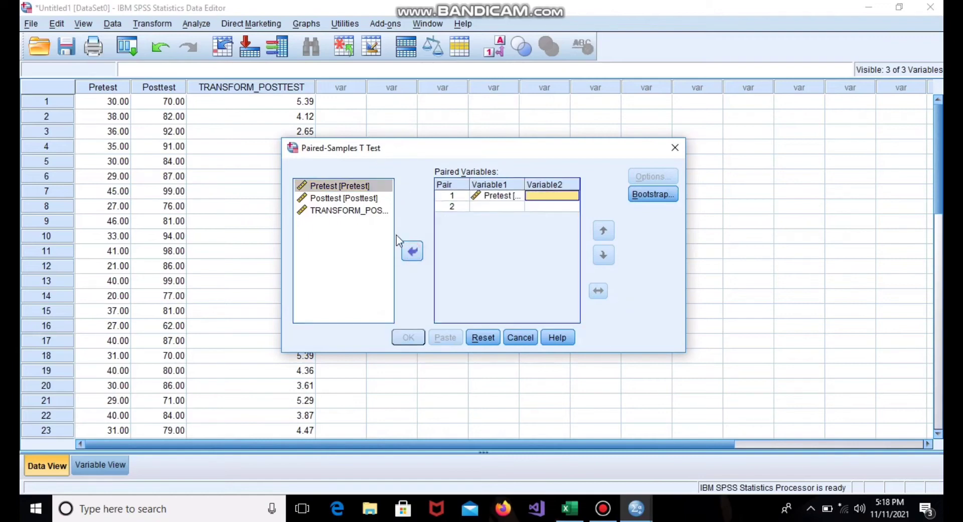
{"action": "left_click", "coordinate": [354, 211]}
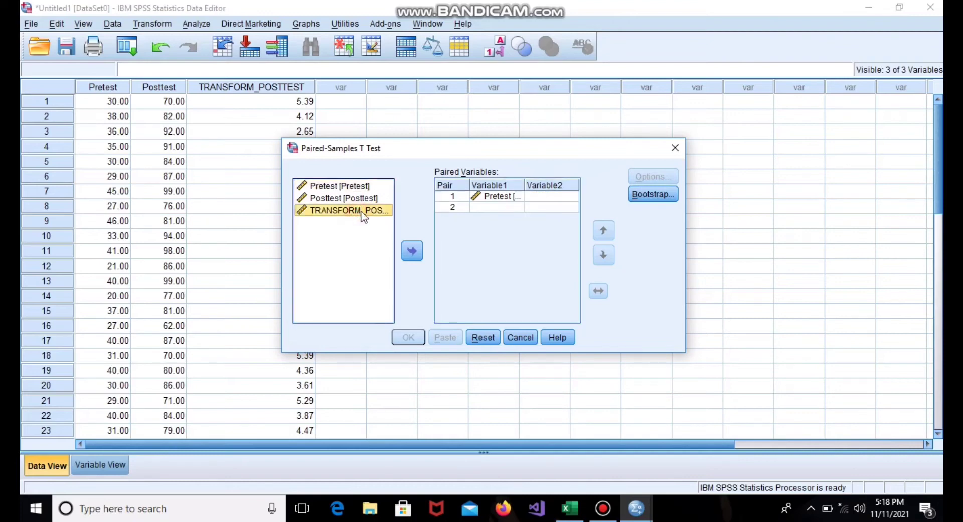
{"action": "left_click", "coordinate": [419, 257]}
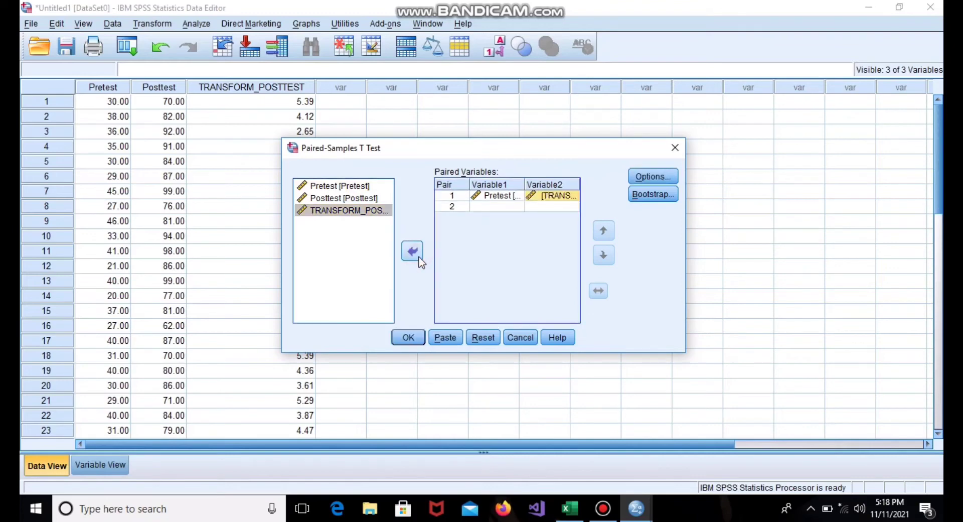
{"action": "left_click", "coordinate": [409, 339]}
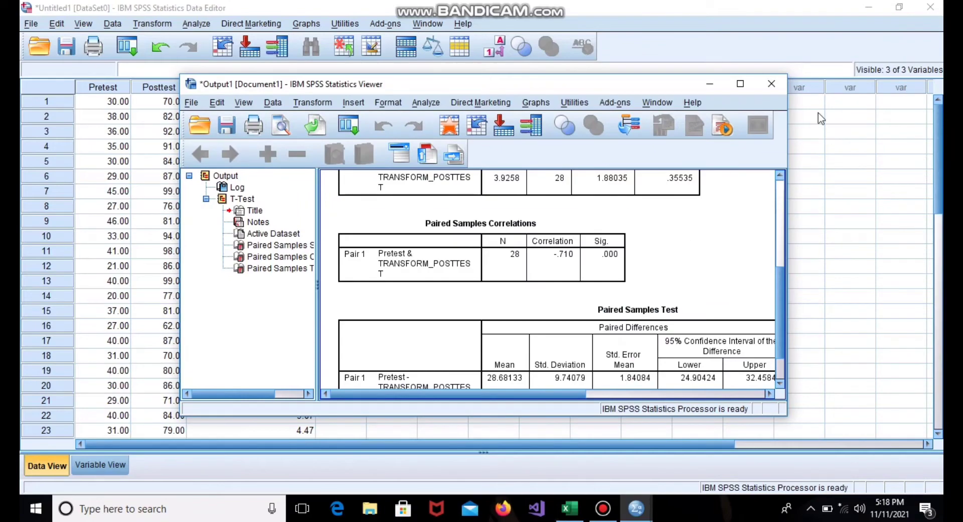
{"action": "left_click", "coordinate": [740, 84]}
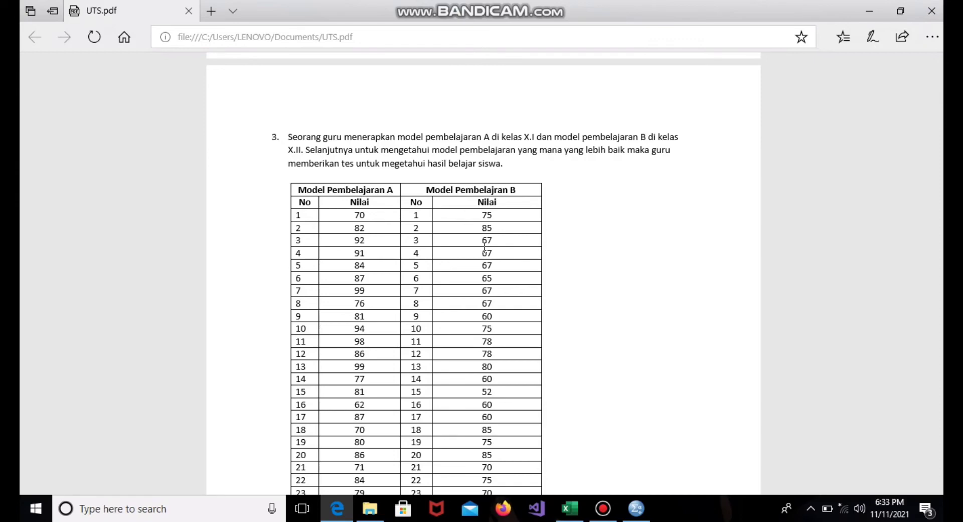
- Review the learning model A and B scores and their codes in the Data Normal Excel workbook, returning to the empty SPSS dataset
{"action": "left_click", "coordinate": [639, 508]}
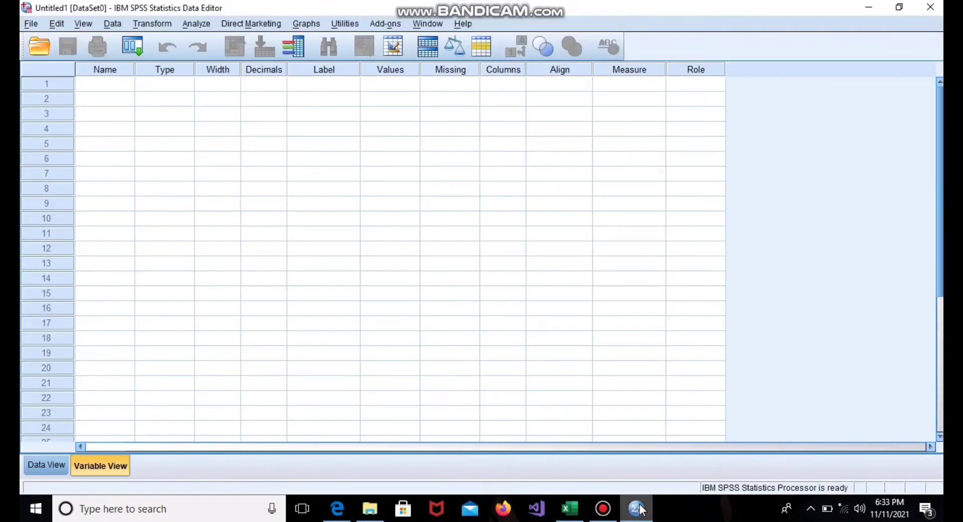
{"action": "mouse_move", "coordinate": [570, 508]}
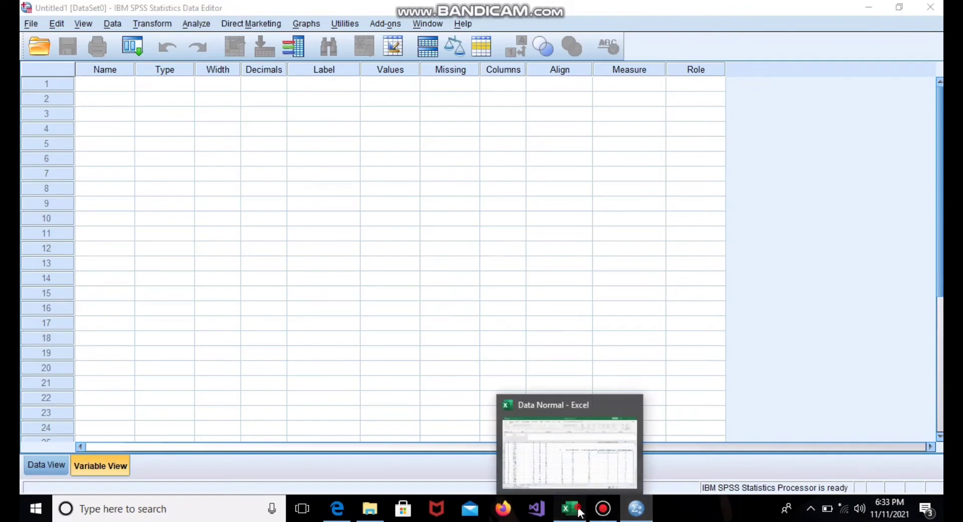
{"action": "left_click", "coordinate": [587, 442]}
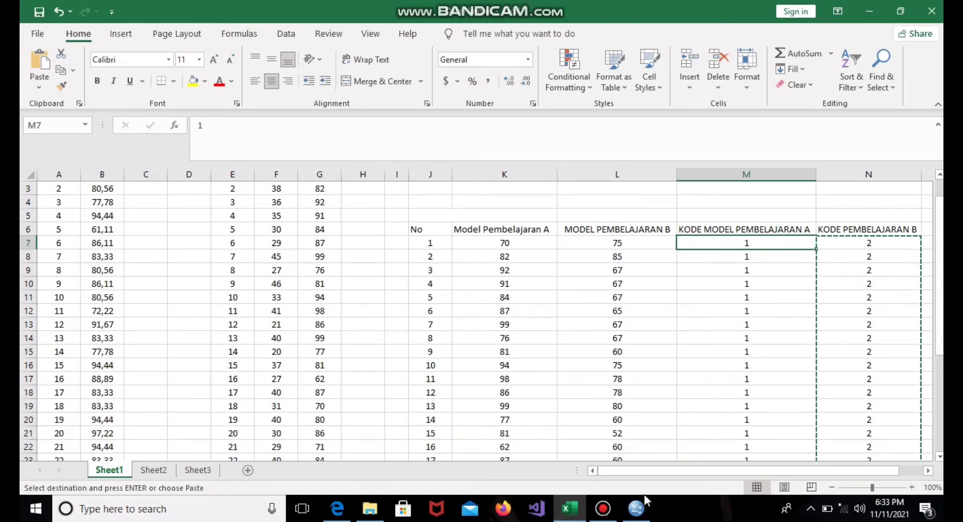
{"action": "left_click", "coordinate": [636, 509]}
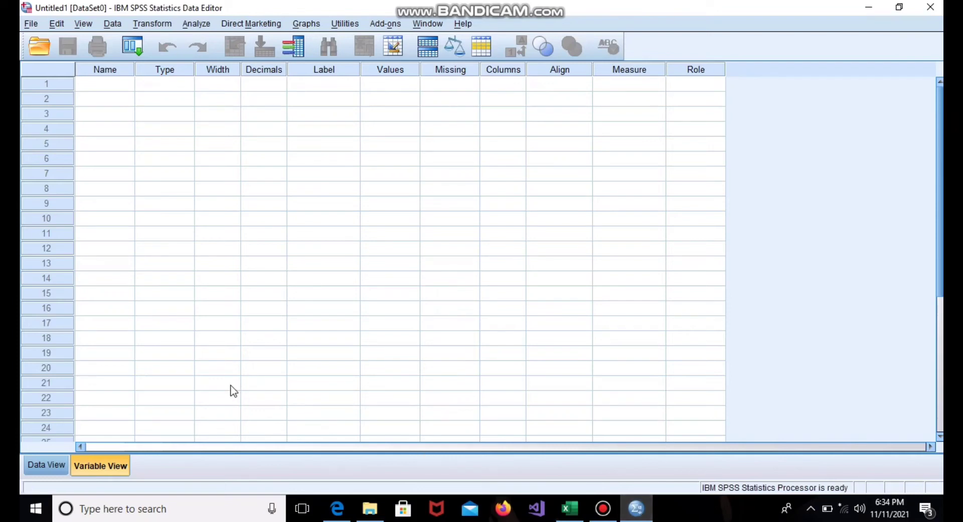
- Define the first variable of the empty dataset with the name Hasil
{"action": "left_click", "coordinate": [121, 86]}
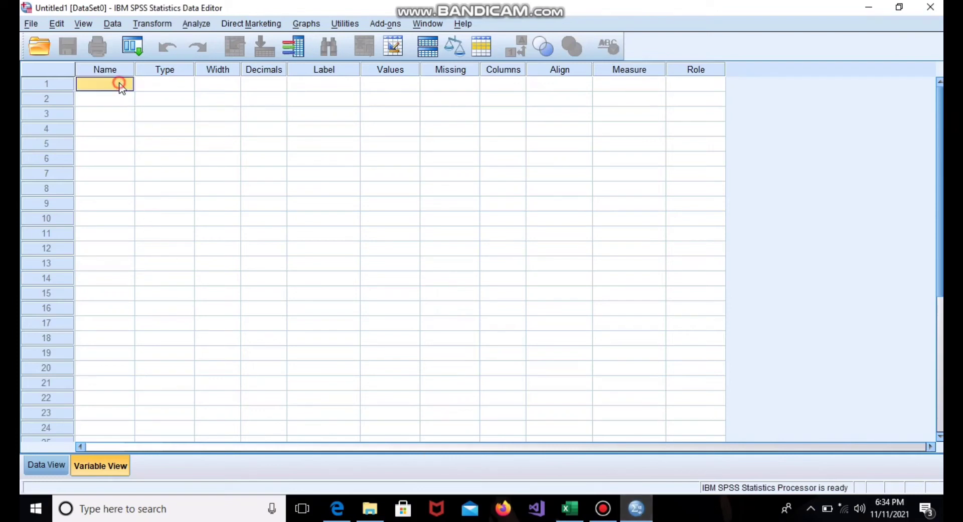
{"action": "left_click", "coordinate": [121, 85]}
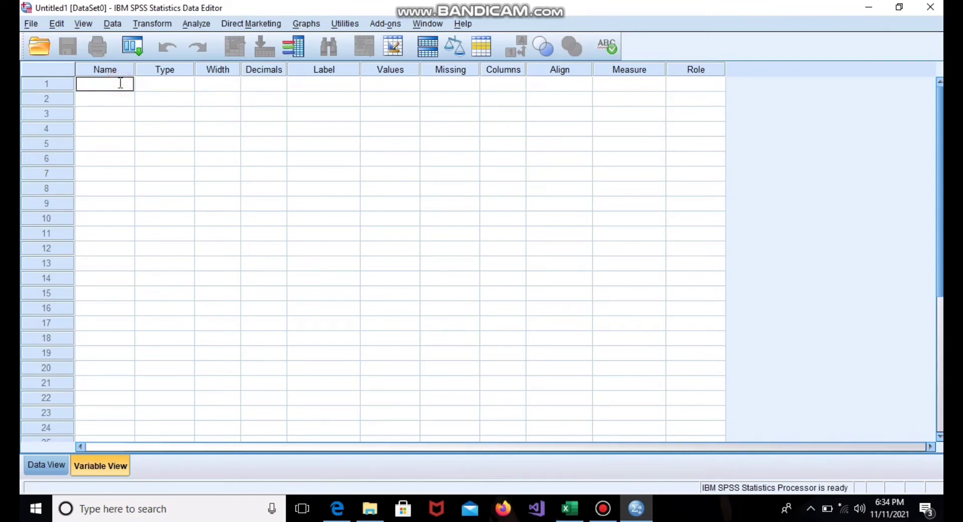
{"action": "key", "text": "Caps_Lock"}
{"action": "type", "text": "H"}
{"action": "key", "text": "Caps_Lock"}
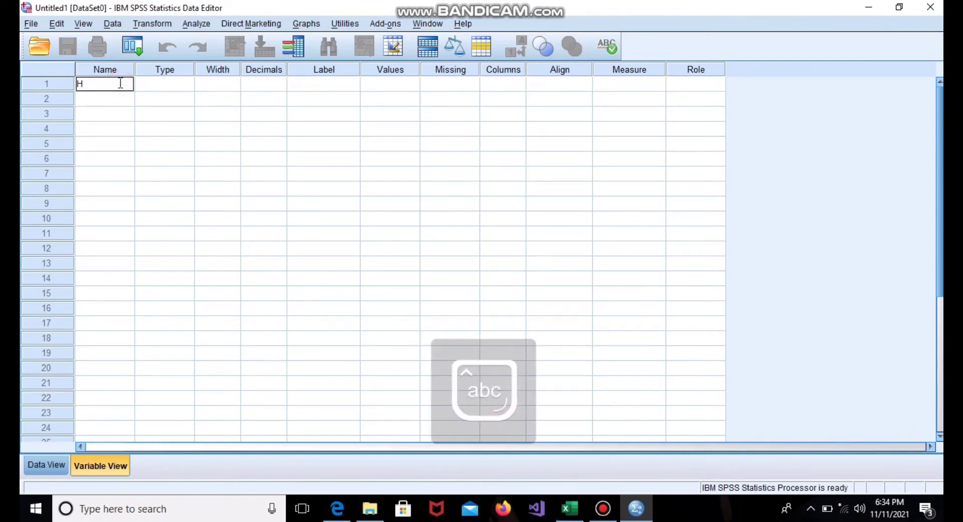
{"action": "type", "text": "asil"}
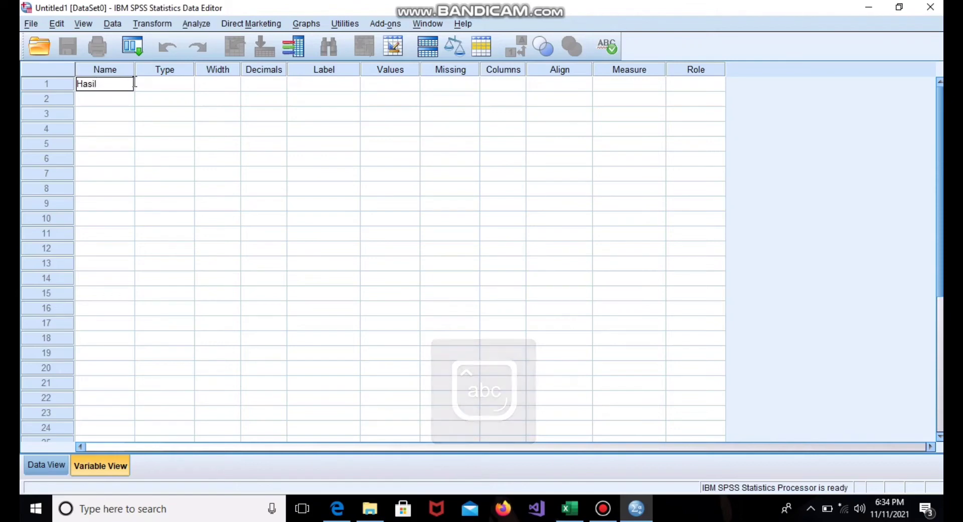
- Label the Hasil variable "Hasil belajar siswa"
{"action": "left_click", "coordinate": [314, 86]}
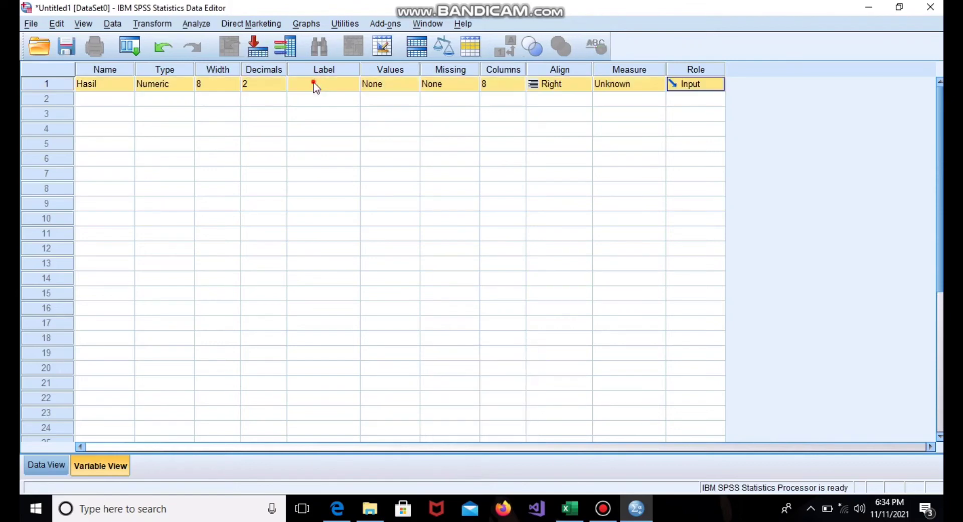
{"action": "left_click", "coordinate": [315, 83]}
{"action": "key", "text": "Caps_Lock"}
{"action": "type", "text": "H"}
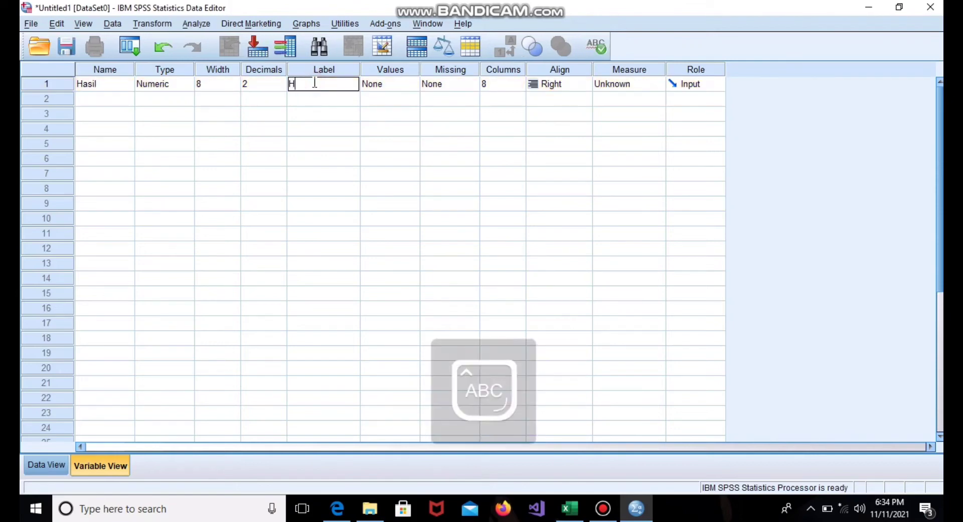
{"action": "key", "text": "Caps_Lock"}
{"action": "type", "text": "asil "}
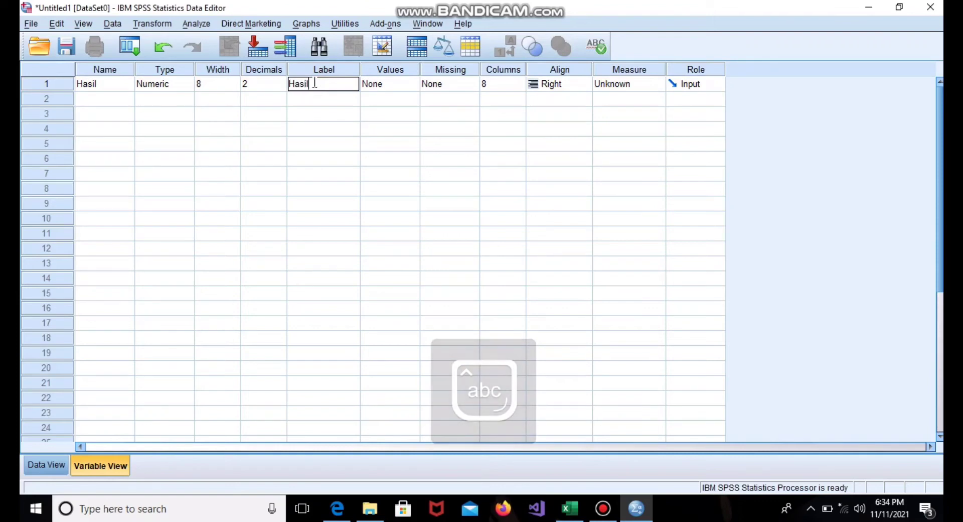
{"action": "type", "text": "belajara"}
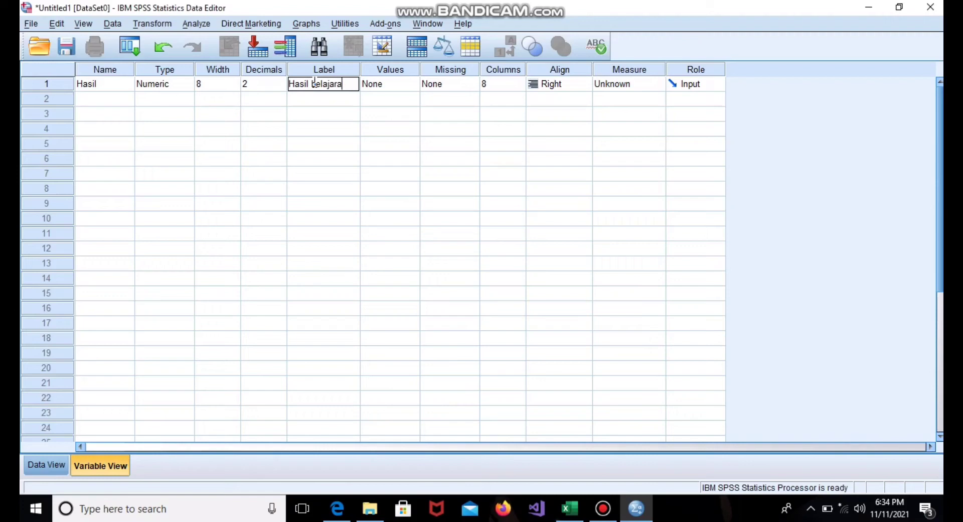
{"action": "key", "text": "BackSpace"}
{"action": "type", "text": "siswa"}
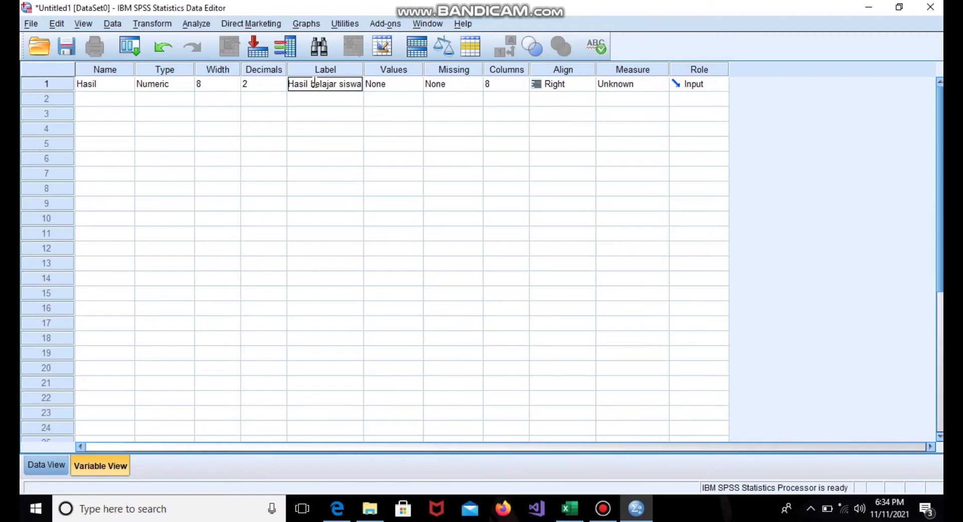
- Define a second variable named Model below Hasil
{"action": "left_click", "coordinate": [120, 100]}
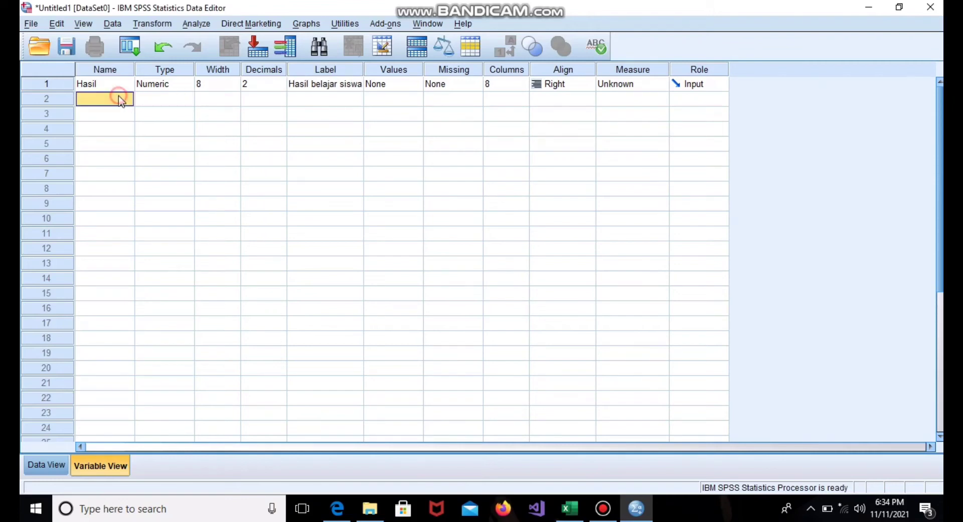
{"action": "left_click", "coordinate": [120, 100]}
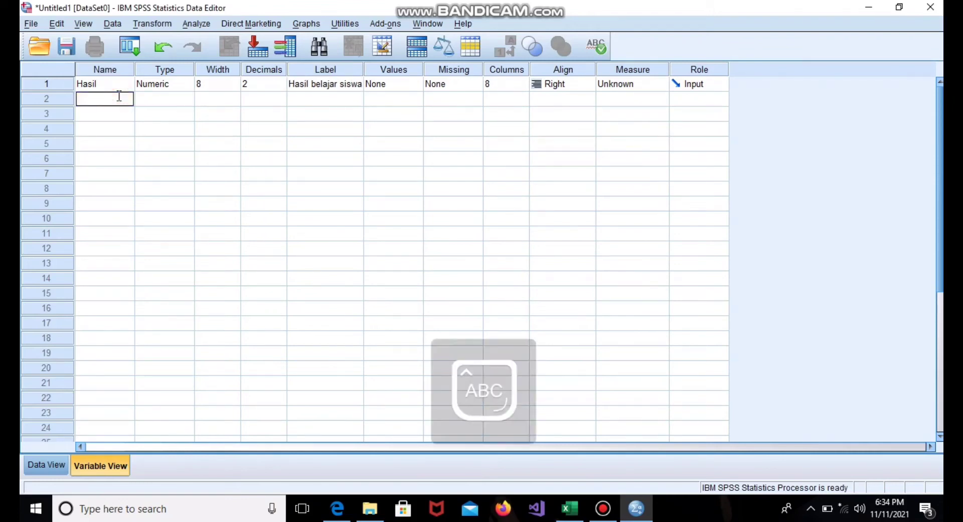
{"action": "type", "text": "Model"}
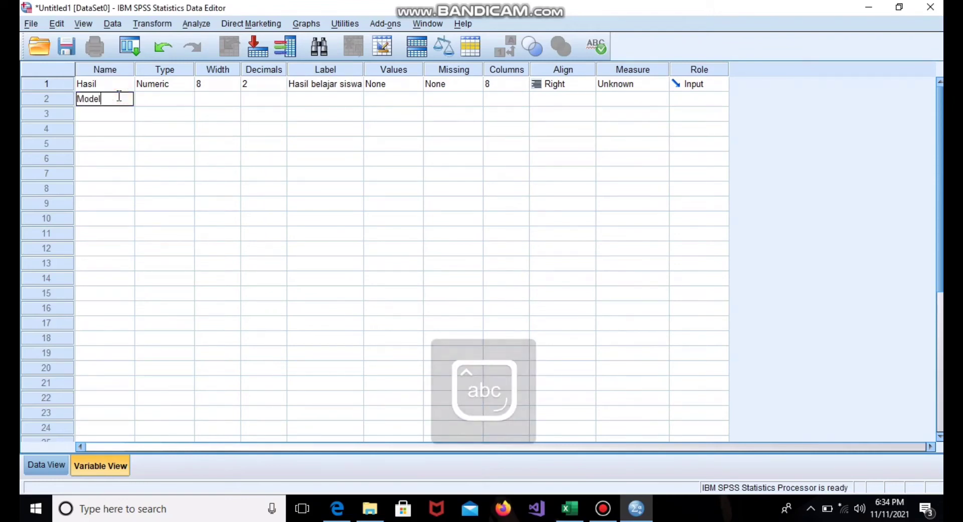
- Label the Model variable "Model pembelajaran"
{"action": "left_click", "coordinate": [304, 103]}
{"action": "left_click", "coordinate": [303, 103]}
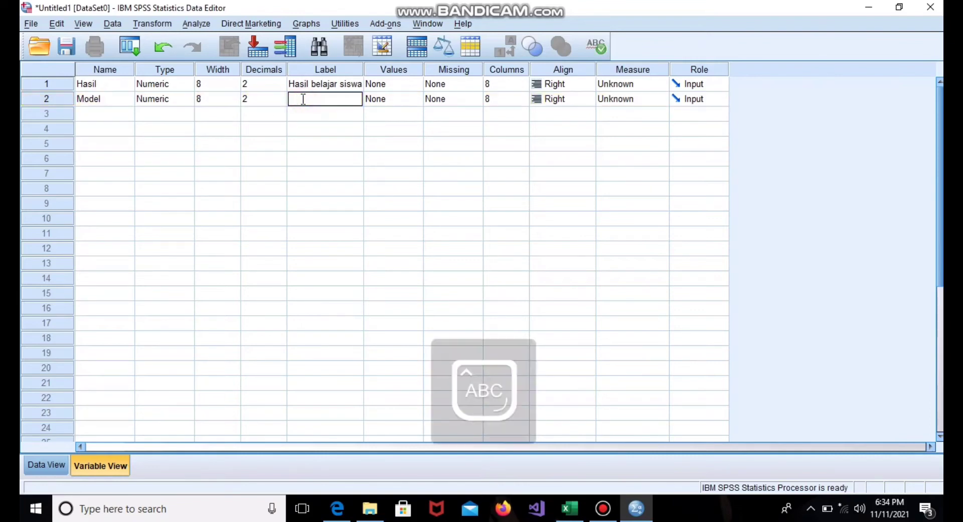
{"action": "type", "text": "Model peqm"}
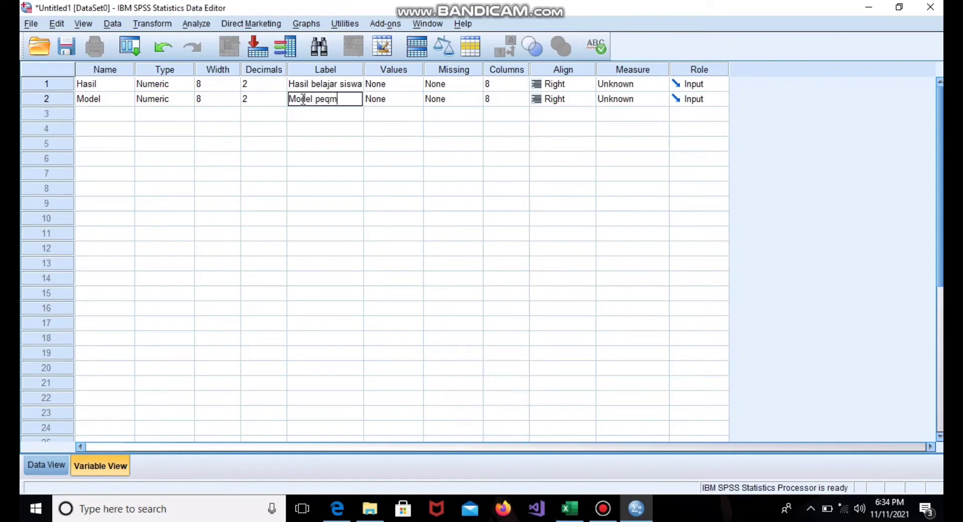
{"action": "type", "text": "belajara"}
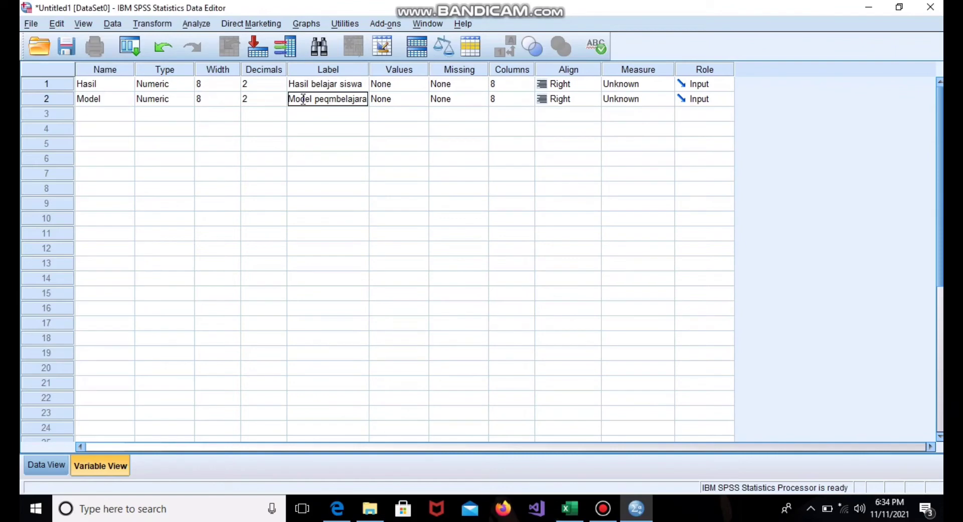
{"action": "key", "text": "BackSpace"}
{"action": "key", "text": "BackSpace"}
{"action": "key", "text": "BackSpace"}
{"action": "key", "text": "BackSpace"}
{"action": "key", "text": "BackSpace"}
{"action": "key", "text": "BackSpace"}
{"action": "key", "text": "BackSpace"}
{"action": "key", "text": "BackSpace"}
{"action": "key", "text": "BackSpace"}
{"action": "key", "text": "BackSpace"}
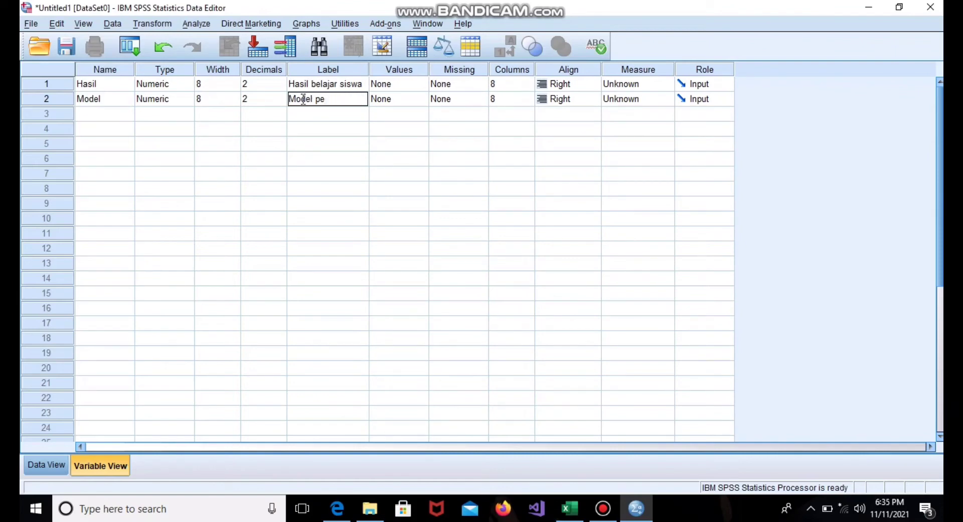
{"action": "type", "text": "mbelajaran"}
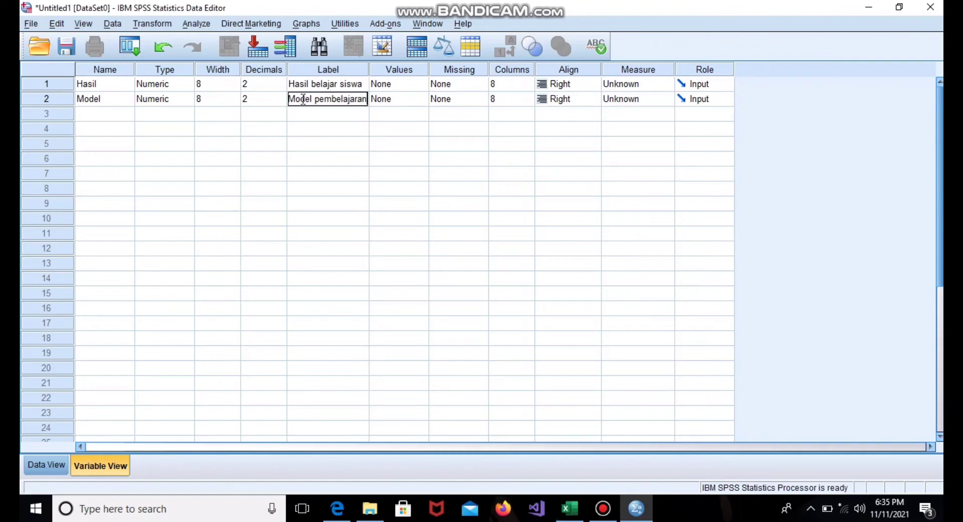
- Add a value label to the Model variable so that 1 stands for "Model pembelajaran A"
{"action": "left_click", "coordinate": [424, 101]}
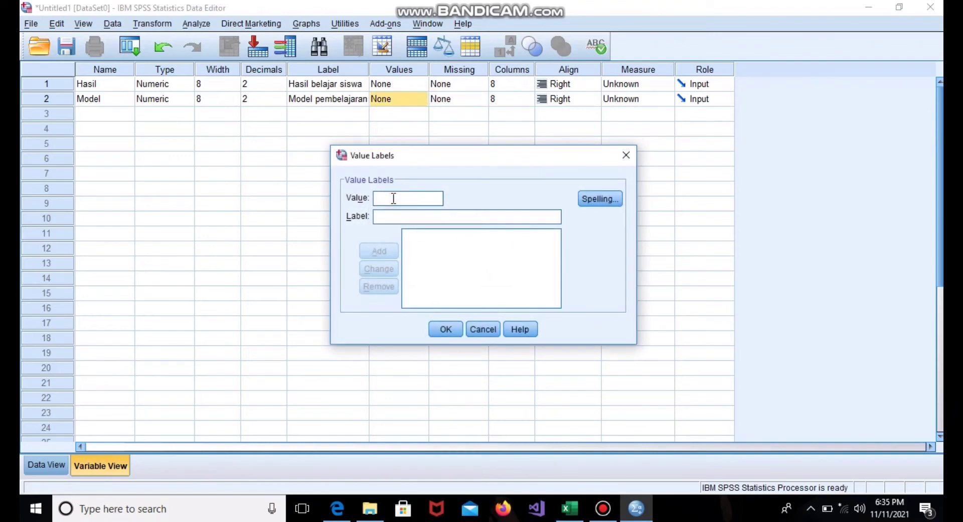
{"action": "type", "text": "1"}
{"action": "left_click", "coordinate": [389, 215]}
{"action": "key", "text": "Caps_Lock"}
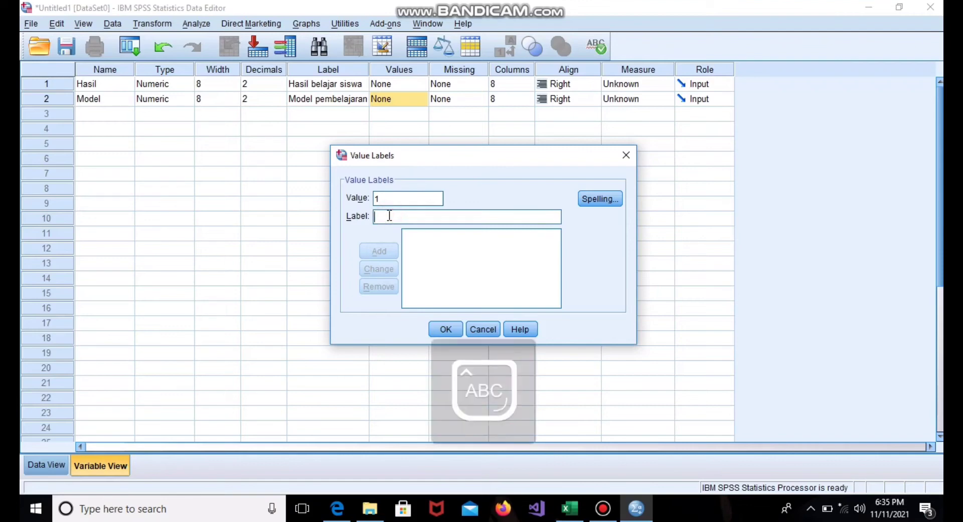
{"action": "type", "text": "M"}
{"action": "key", "text": "Caps_Lock"}
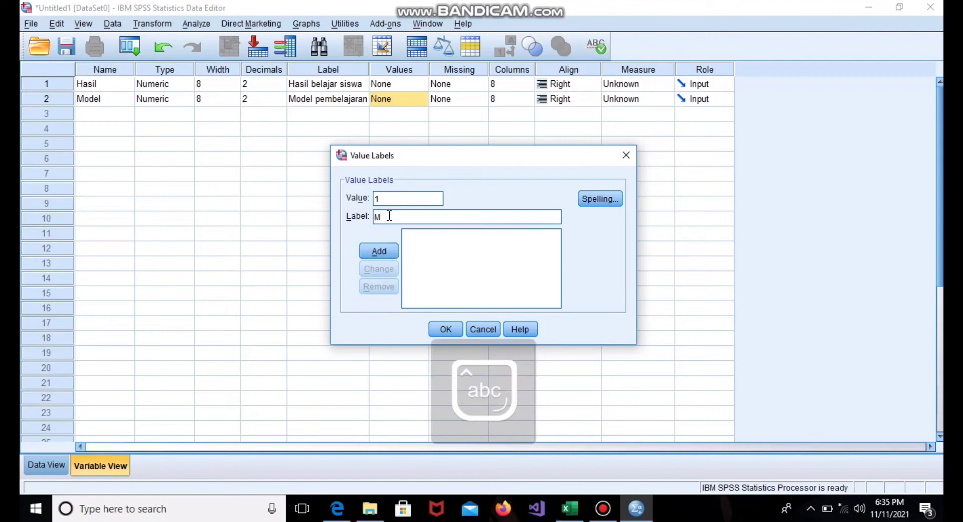
{"action": "type", "text": "odelqq"}
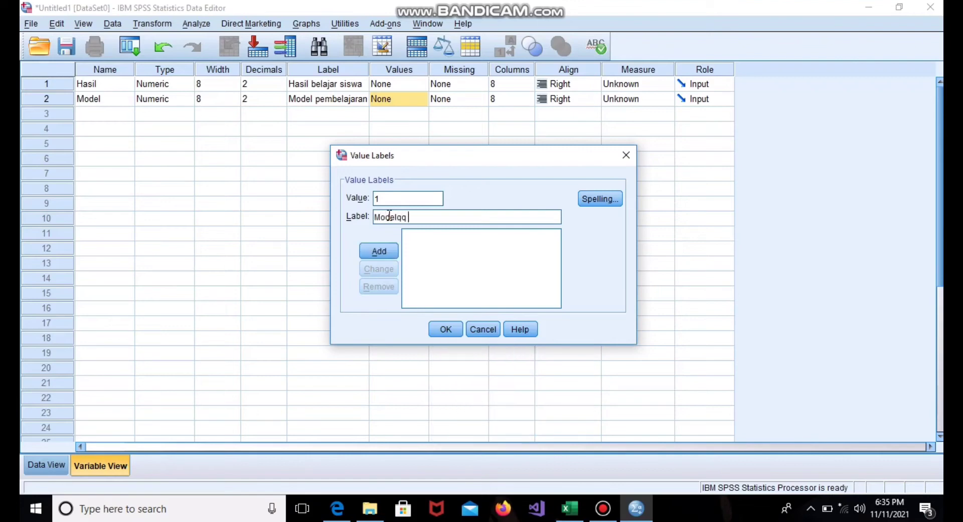
{"action": "key", "text": "BackSpace"}
{"action": "key", "text": "BackSpace"}
{"action": "type", "text": "pqembe"}
{"action": "key", "text": "BackSpace"}
{"action": "key", "text": "BackSpace"}
{"action": "key", "text": "BackSpace"}
{"action": "key", "text": "BackSpace"}
{"action": "key", "text": "BackSpace"}
{"action": "type", "text": "embelajaqra"}
{"action": "key", "text": "BackSpace"}
{"action": "key", "text": "BackSpace"}
{"action": "type", "text": "ra"}
{"action": "key", "text": "BackSpace"}
{"action": "key", "text": "BackSpace"}
{"action": "key", "text": "BackSpace"}
{"action": "type", "text": "ran"}
{"action": "key", "text": "Caps_Lock"}
{"action": "type", "text": "A"}
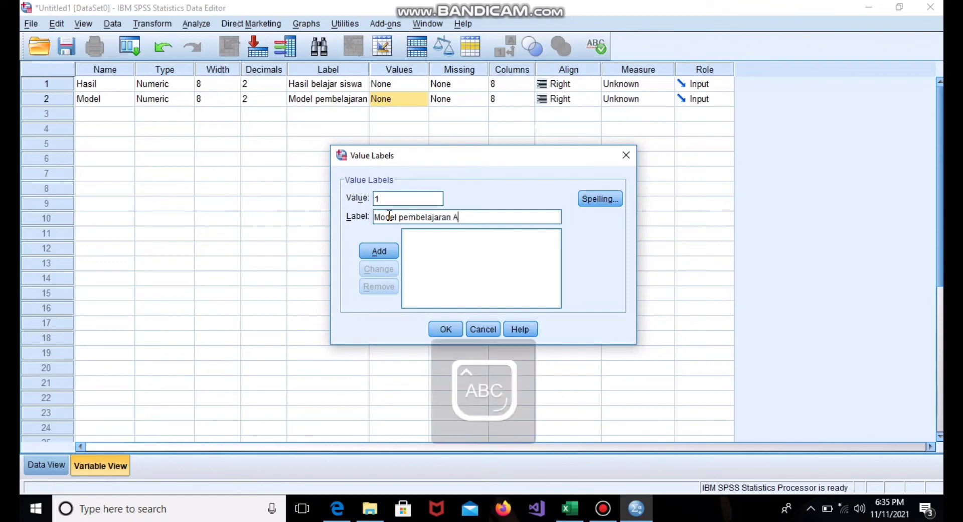
{"action": "left_click", "coordinate": [379, 251]}
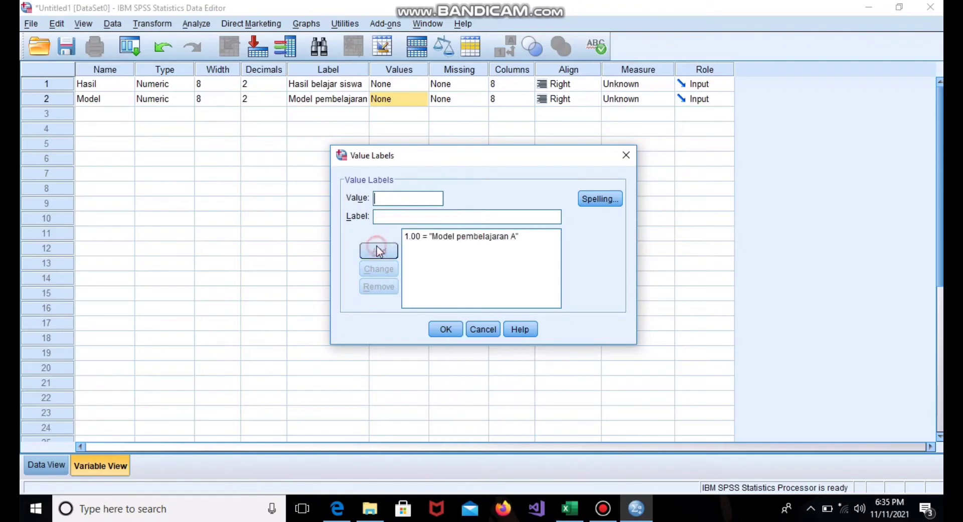
- Add a value label so that 2 stands for "Model pembelajaran B" and apply the Model variable's value labels
{"action": "left_click", "coordinate": [388, 195]}
{"action": "type", "text": "2"}
{"action": "left_click", "coordinate": [386, 217]}
{"action": "key", "text": "Caps_Lock"}
{"action": "type", "text": "m"}
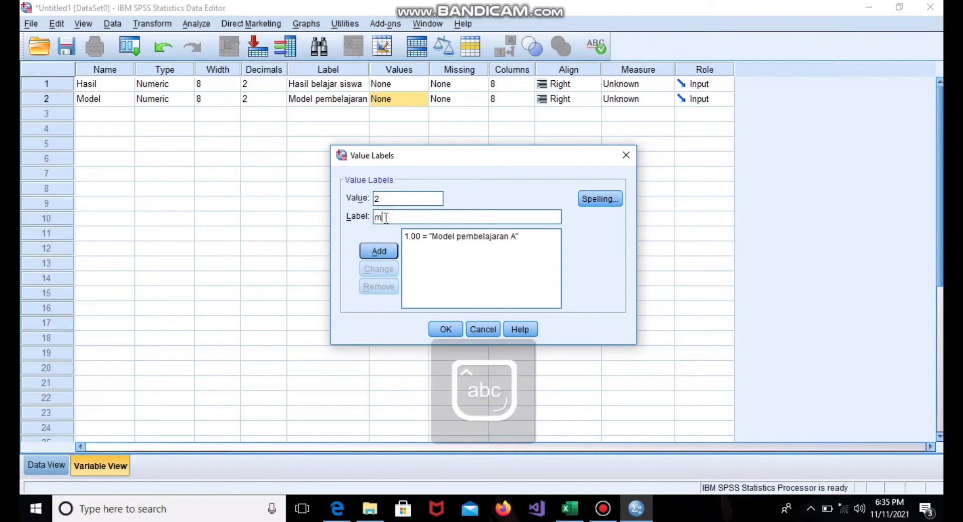
{"action": "key", "text": "BackSpace"}
{"action": "key", "text": "Caps_Lock"}
{"action": "type", "text": "M"}
{"action": "key", "text": "Caps_Lock"}
{"action": "type", "text": "odel"}
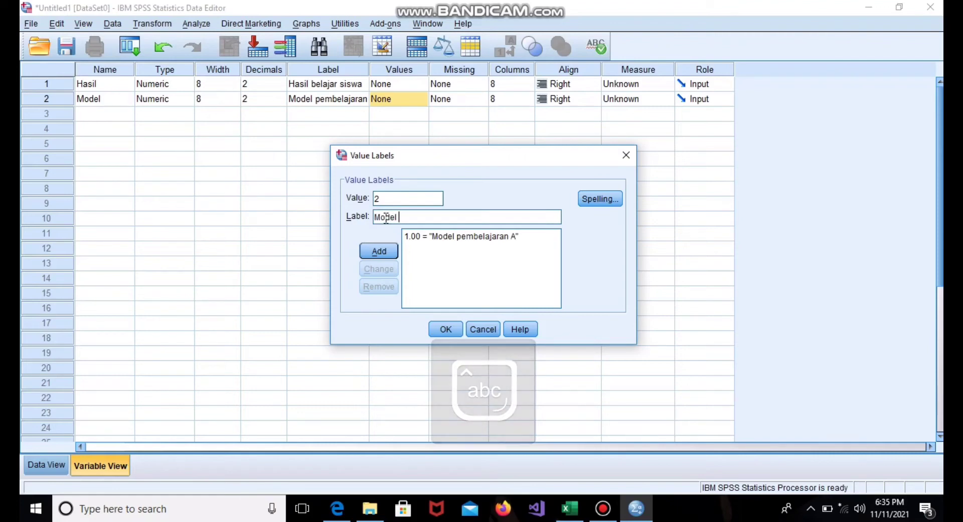
{"action": "type", "text": " pem"}
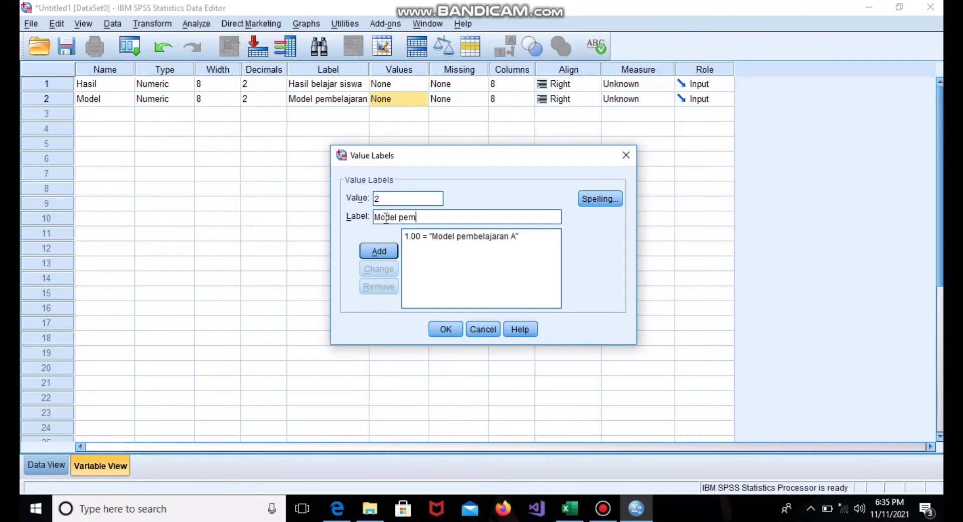
{"action": "type", "text": "belajaran"}
{"action": "key", "text": "Caps_Lock"}
{"action": "type", "text": "B"}
{"action": "left_click", "coordinate": [390, 252]}
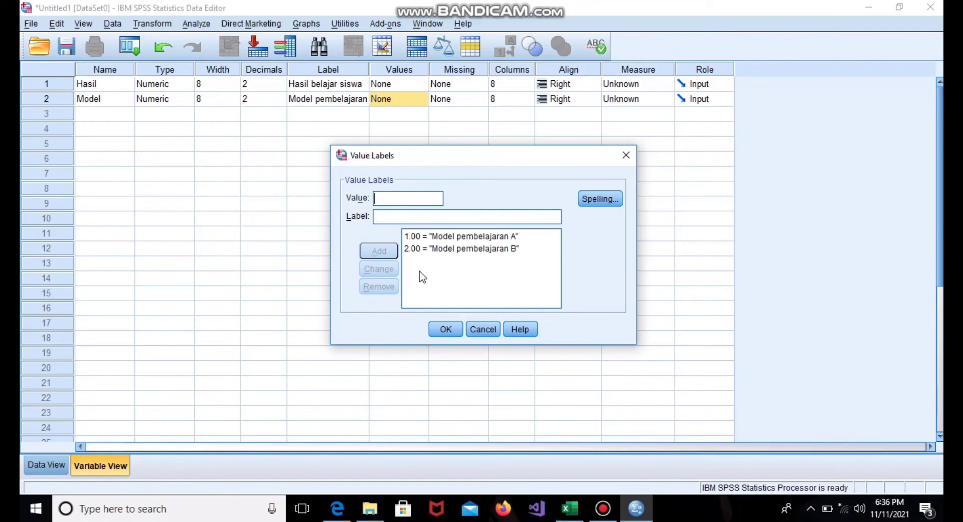
{"action": "left_click", "coordinate": [447, 329]}
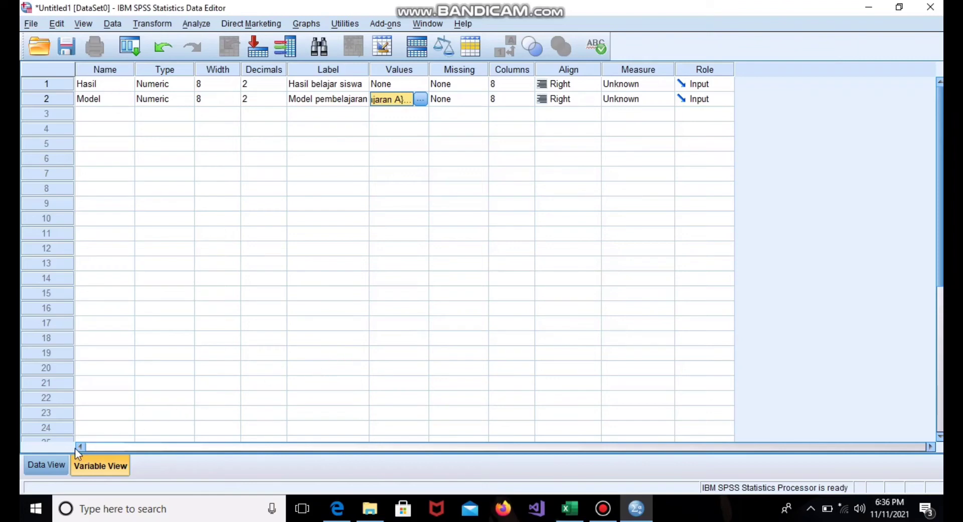
- Copy the Model Pembelajaran A scores in K7:K34 from Excel into the Hasil data column in SPSS, starting at row 1
{"action": "left_click", "coordinate": [43, 465]}
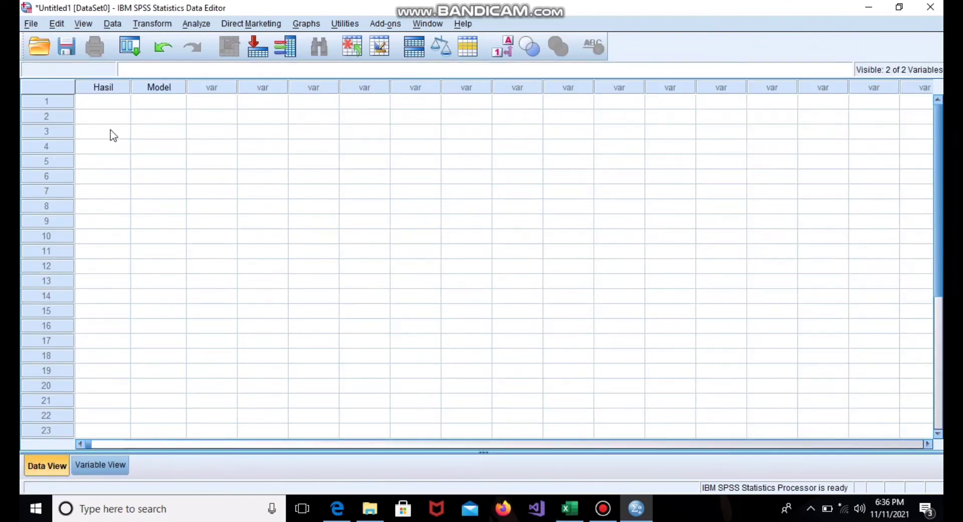
{"action": "left_click", "coordinate": [109, 102]}
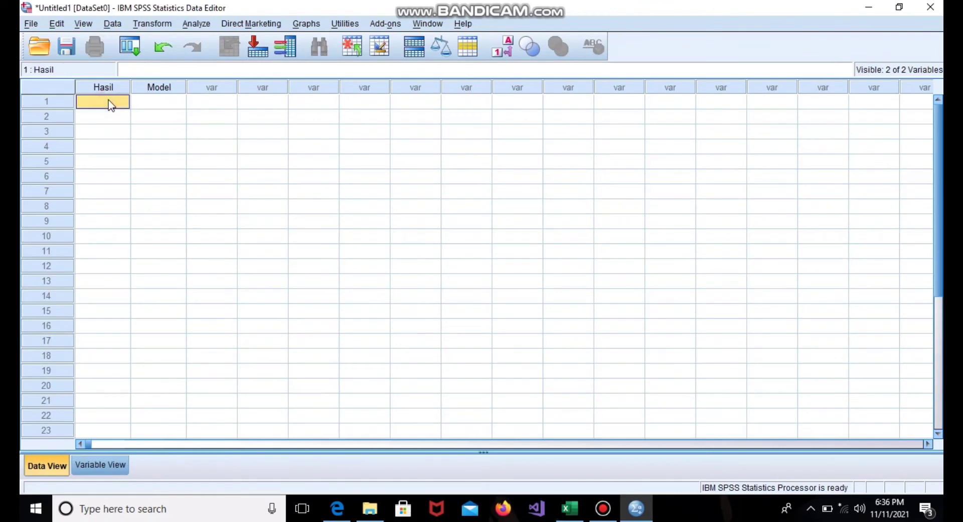
{"action": "left_click", "coordinate": [580, 508]}
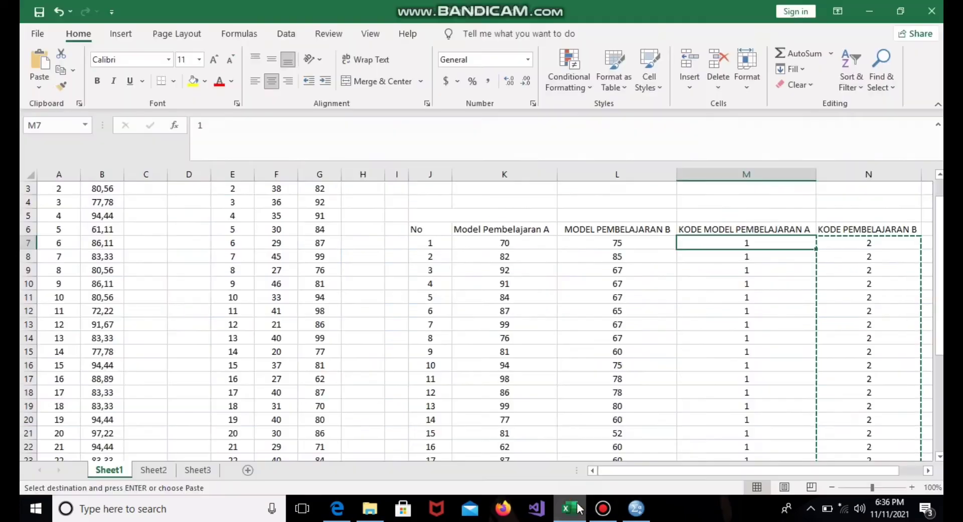
{"action": "left_click", "coordinate": [524, 243]}
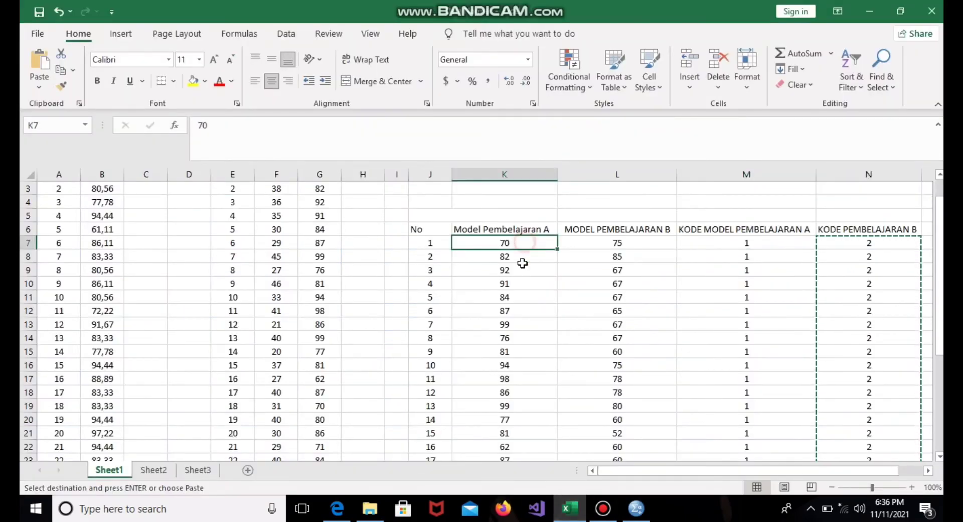
{"action": "left_click_drag", "start_coordinate": [522, 262], "coordinate": [523, 431]}
{"action": "key", "text": "ctrl+c"}
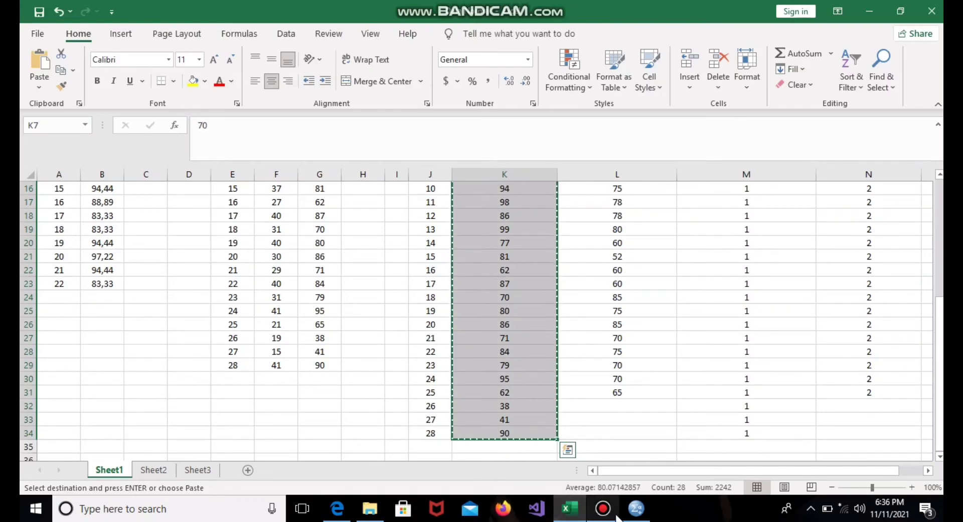
{"action": "left_click", "coordinate": [636, 508]}
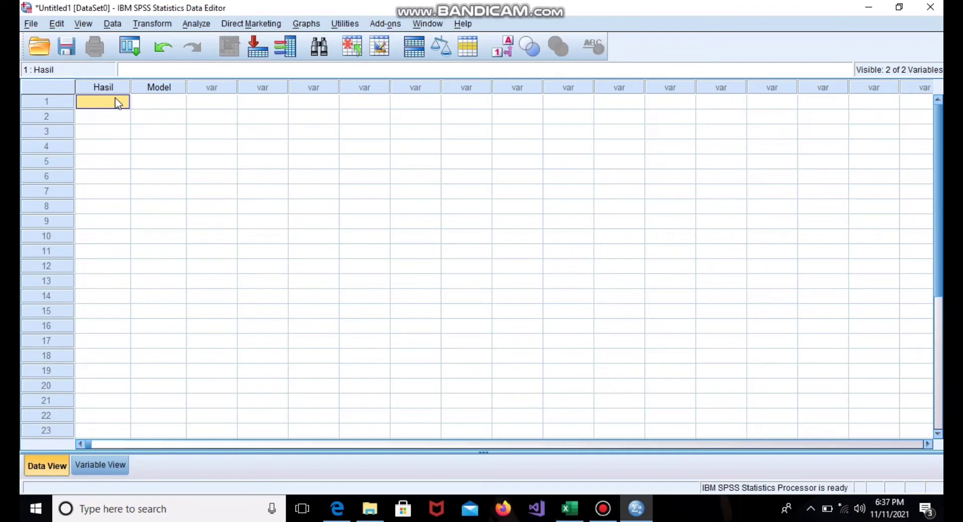
{"action": "key", "text": "ctrl+v"}
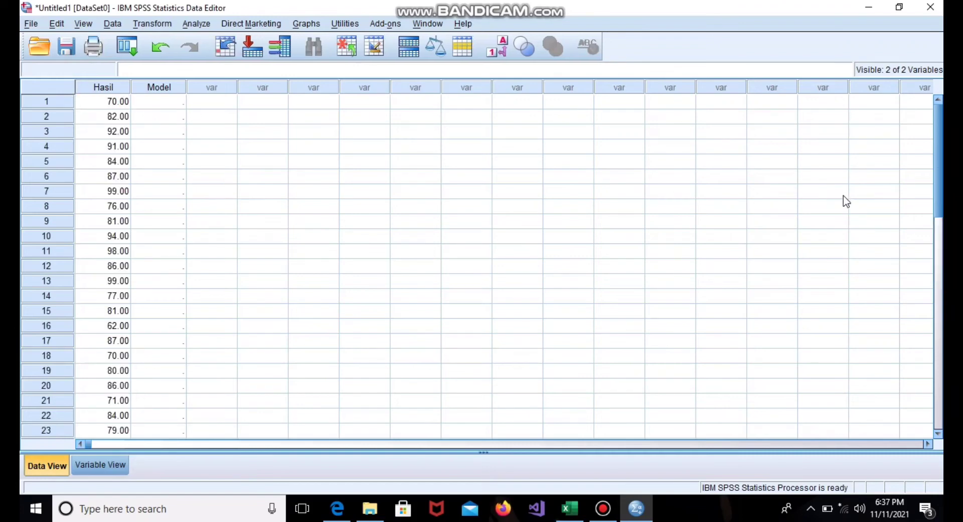
- Try to transfer the MODEL PEMBELAJARAN B scores in L7:L31 from Excel into the SPSS Hasil column, starting at row 29
{"action": "left_click", "coordinate": [939, 263]}
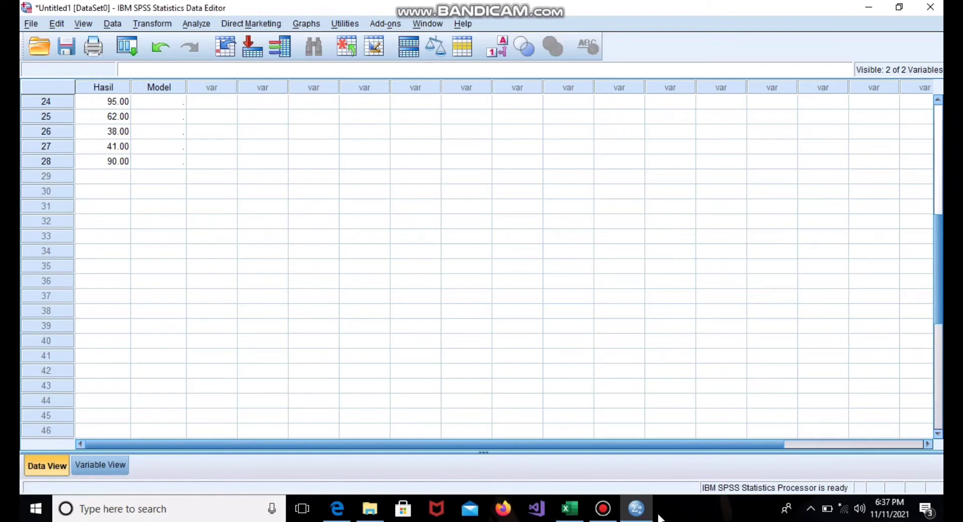
{"action": "mouse_move", "coordinate": [642, 515]}
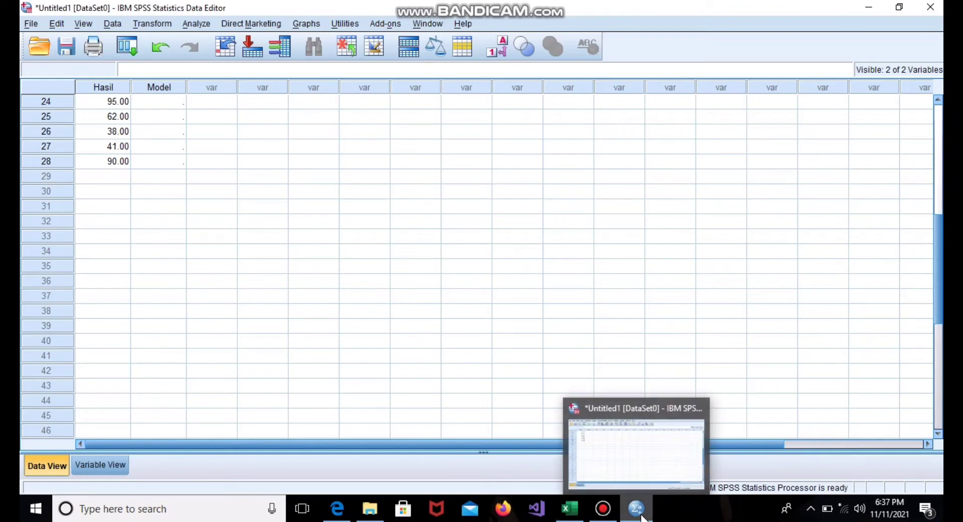
{"action": "mouse_move", "coordinate": [570, 509]}
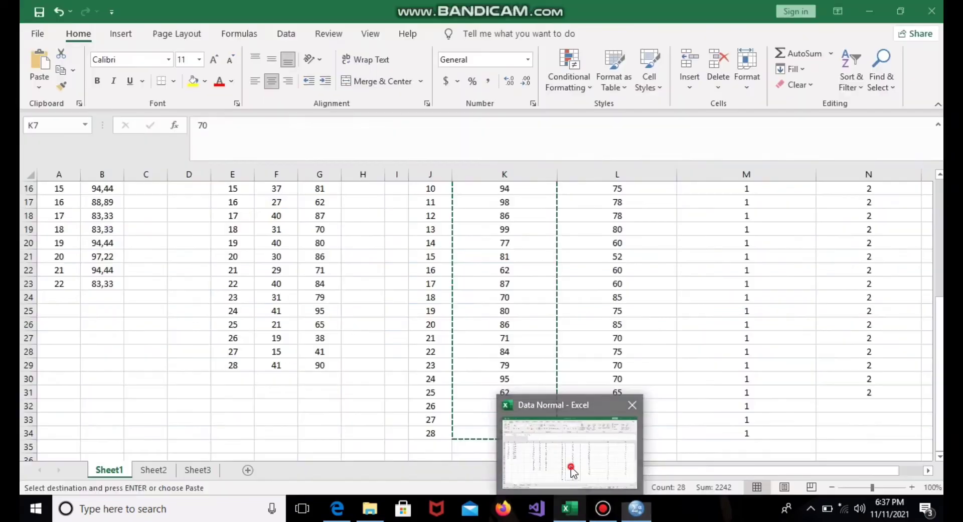
{"action": "left_click", "coordinate": [574, 472]}
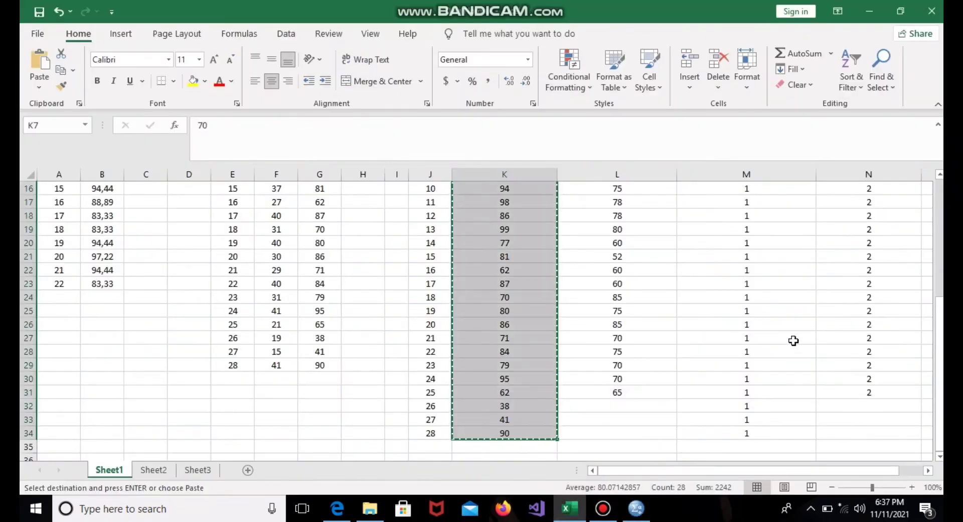
{"action": "left_click_drag", "start_coordinate": [939, 357], "coordinate": [939, 283]}
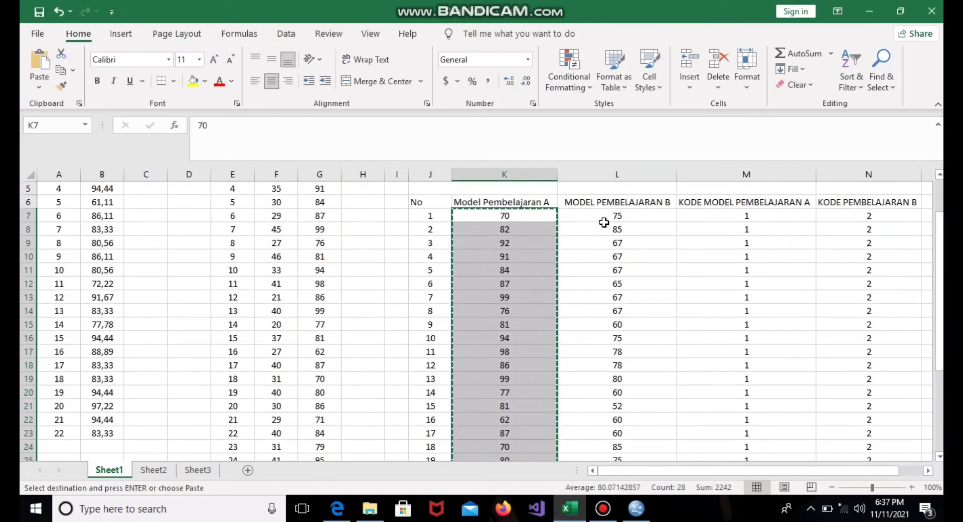
{"action": "left_click", "coordinate": [607, 229]}
{"action": "left_click_drag", "start_coordinate": [607, 213], "coordinate": [617, 353]}
{"action": "left_click_drag", "start_coordinate": [617, 406], "coordinate": [632, 391]}
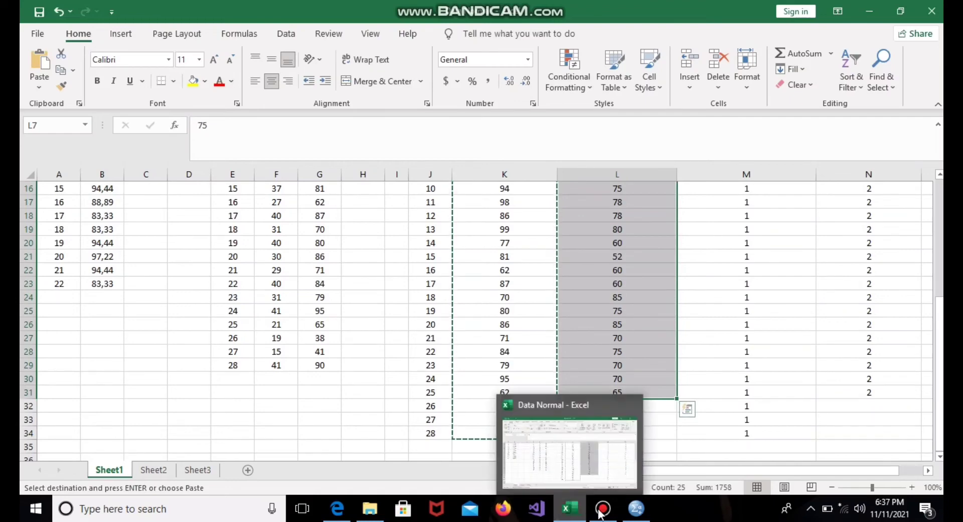
{"action": "left_click", "coordinate": [625, 475]}
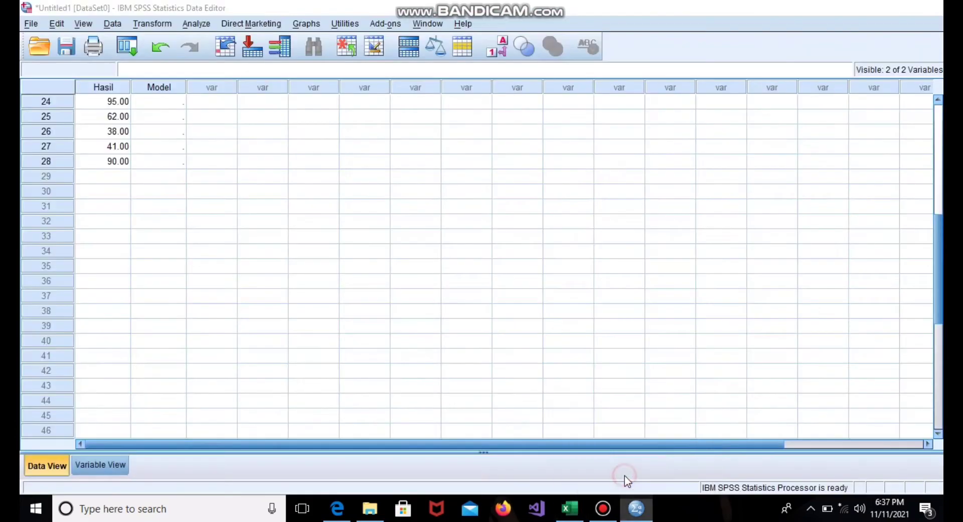
{"action": "left_click", "coordinate": [119, 178]}
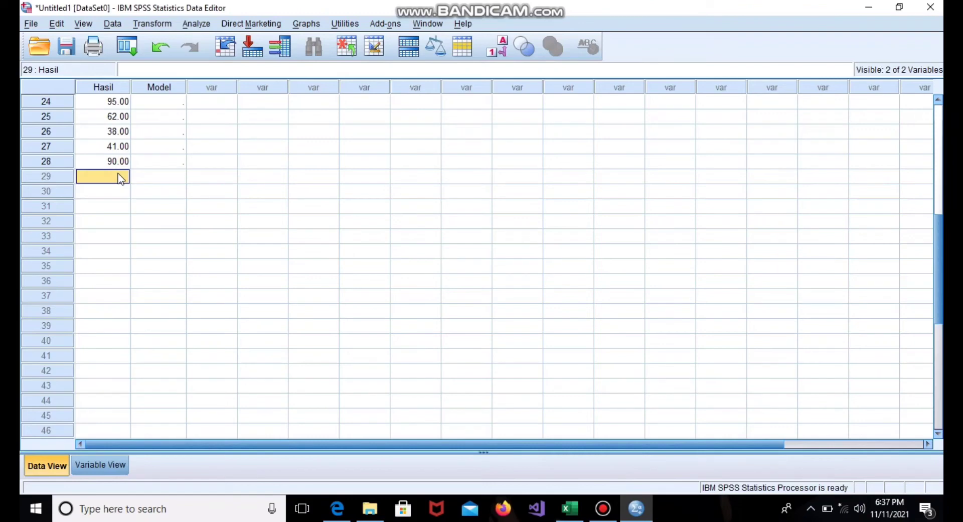
{"action": "key", "text": "ctrl+v"}
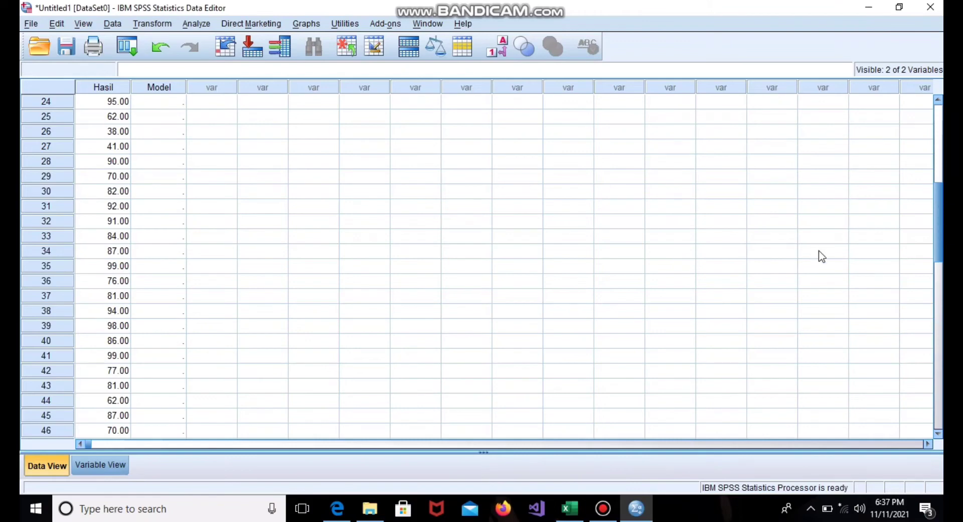
- Review the pasted Hasil entries from row 29 to the end of the data and back up to the first row
{"action": "left_click", "coordinate": [938, 433]}
{"action": "left_click", "coordinate": [937, 434]}
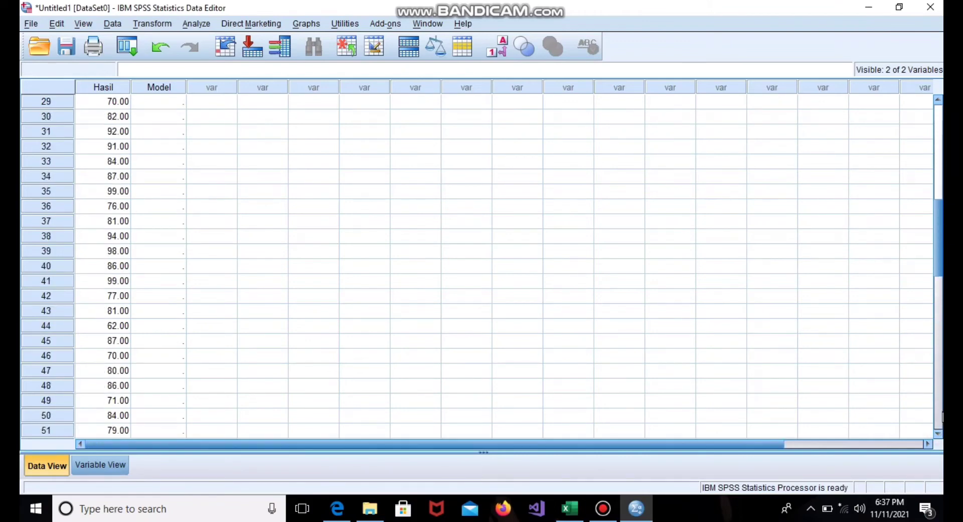
{"action": "left_click", "coordinate": [938, 431]}
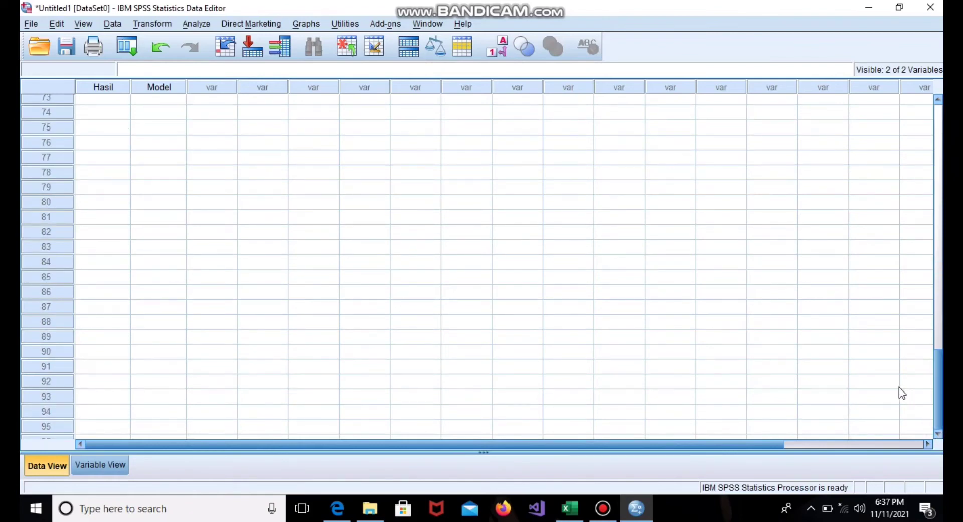
{"action": "left_click", "coordinate": [937, 100]}
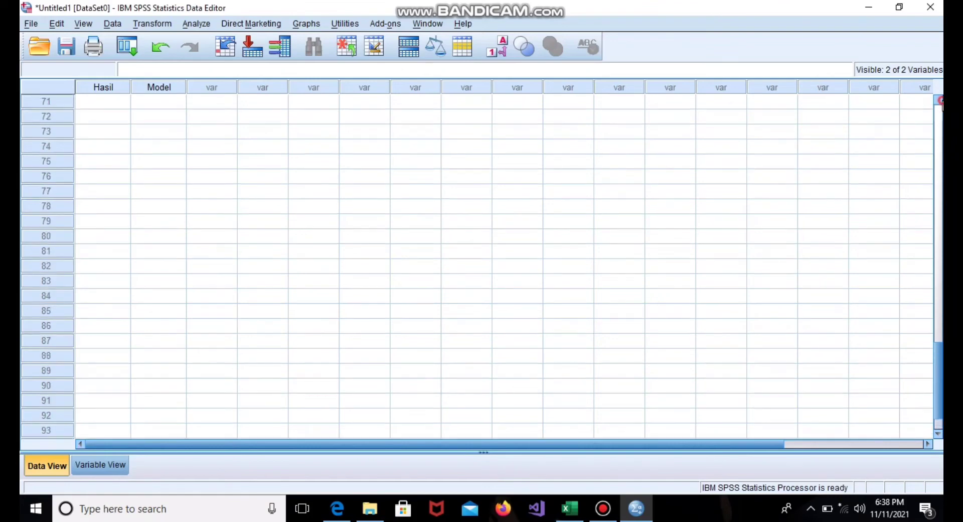
{"action": "left_click", "coordinate": [937, 99]}
{"action": "left_click", "coordinate": [938, 99]}
{"action": "left_click", "coordinate": [937, 99]}
{"action": "left_click", "coordinate": [938, 99]}
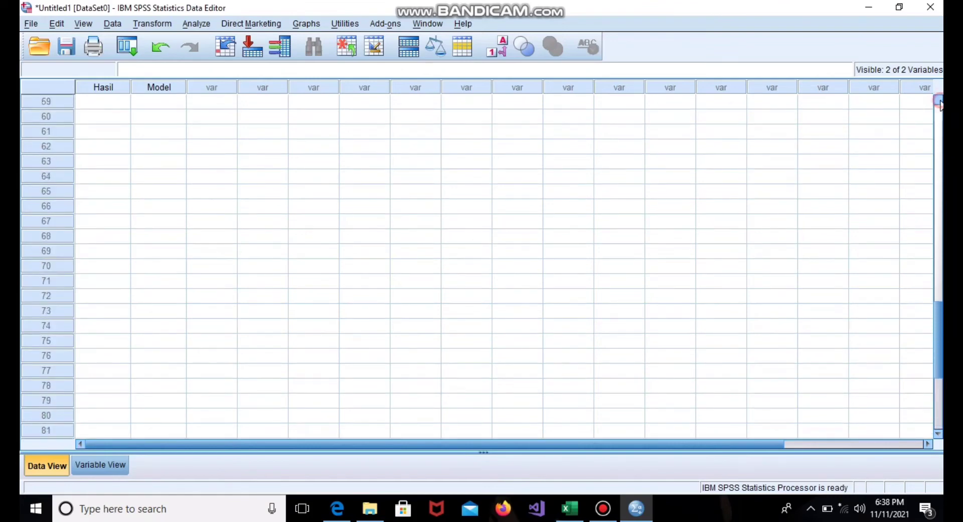
{"action": "left_click", "coordinate": [937, 99]}
{"action": "left_click", "coordinate": [938, 100]}
{"action": "left_click", "coordinate": [937, 99]}
{"action": "left_click", "coordinate": [938, 99]}
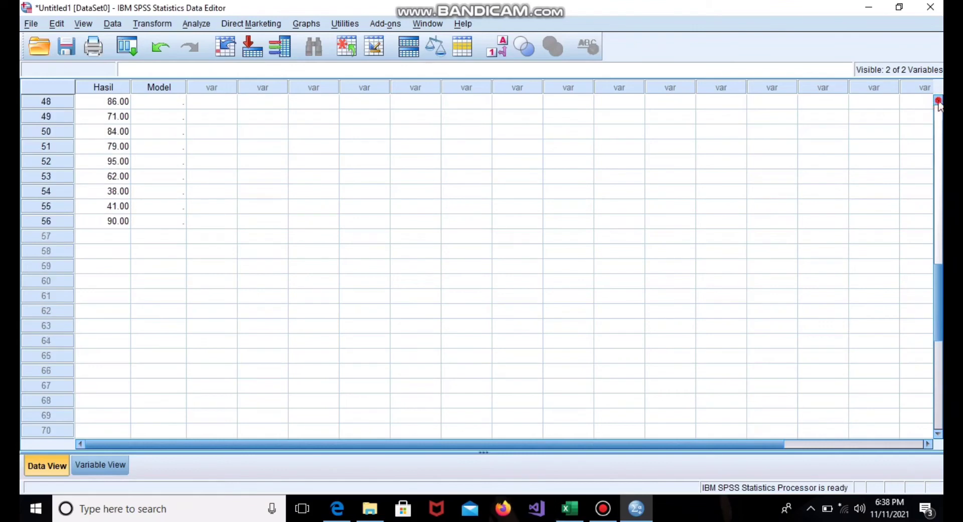
{"action": "left_click", "coordinate": [937, 99]}
{"action": "left_click", "coordinate": [938, 100]}
{"action": "left_click", "coordinate": [937, 100]}
{"action": "left_click", "coordinate": [938, 99]}
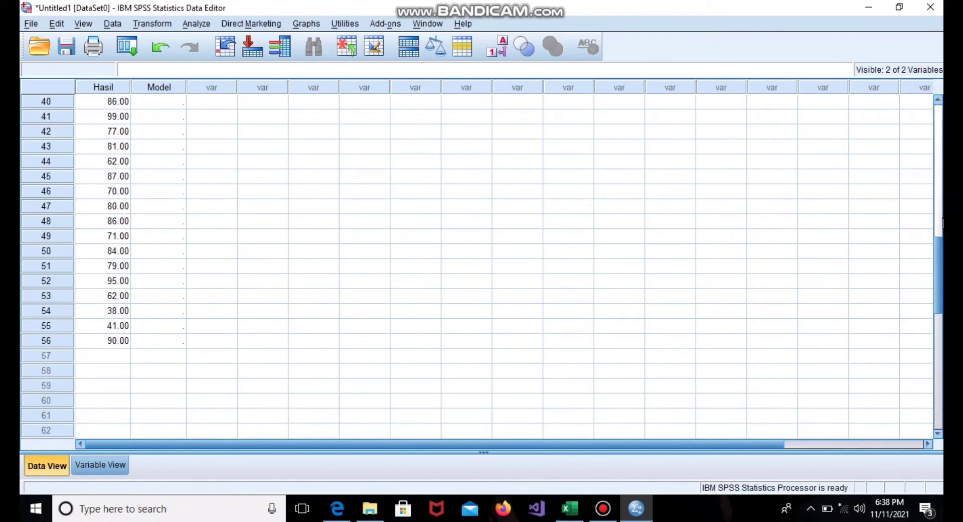
{"action": "left_click", "coordinate": [940, 216]}
{"action": "left_click_drag", "start_coordinate": [939, 182], "coordinate": [941, 109]}
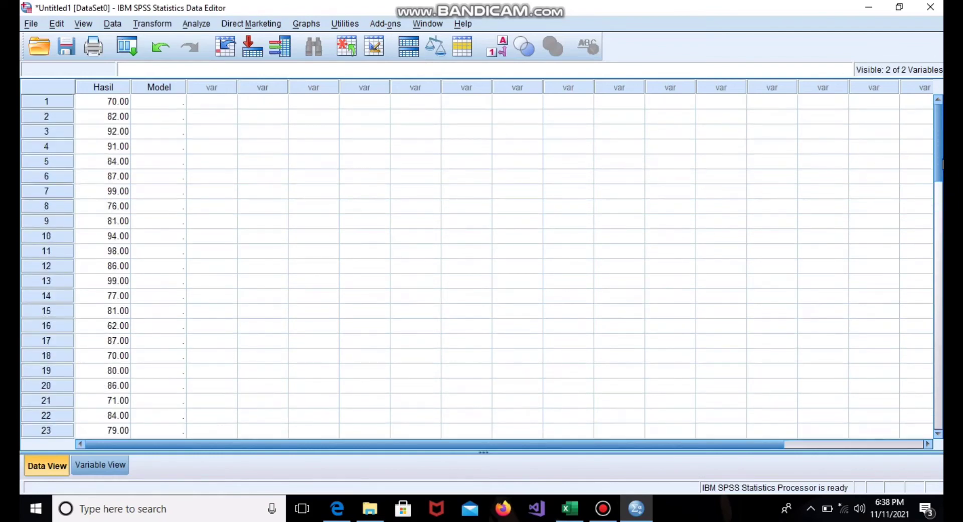
{"action": "scroll", "coordinate": [941, 107], "scroll_direction": "down", "scroll_amount": 1}
{"action": "scroll", "coordinate": [941, 107], "scroll_direction": "up", "scroll_amount": 1}
- Try to transfer the KODE MODEL PEMBELAJARAN A codes in M7:M34 from Excel into the SPSS Model column, starting at row 1
{"action": "left_click", "coordinate": [155, 103]}
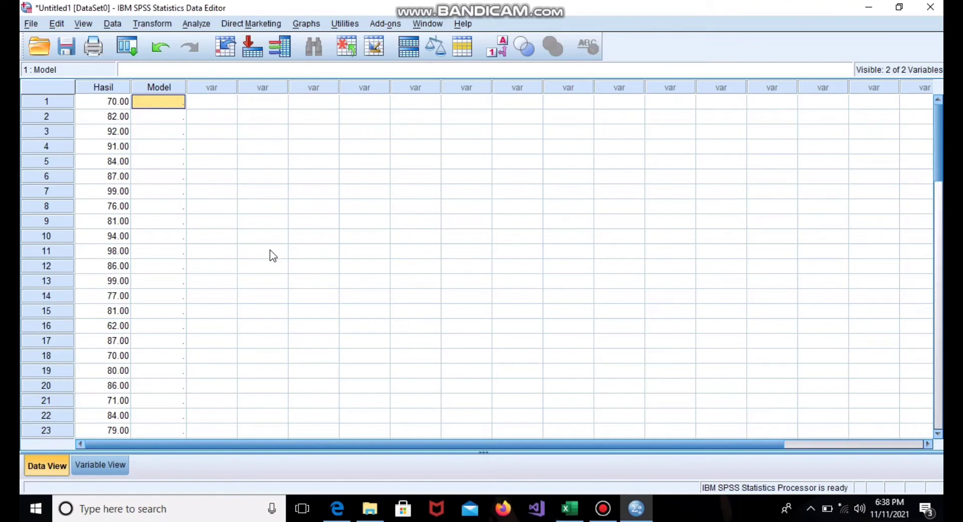
{"action": "left_click", "coordinate": [573, 519]}
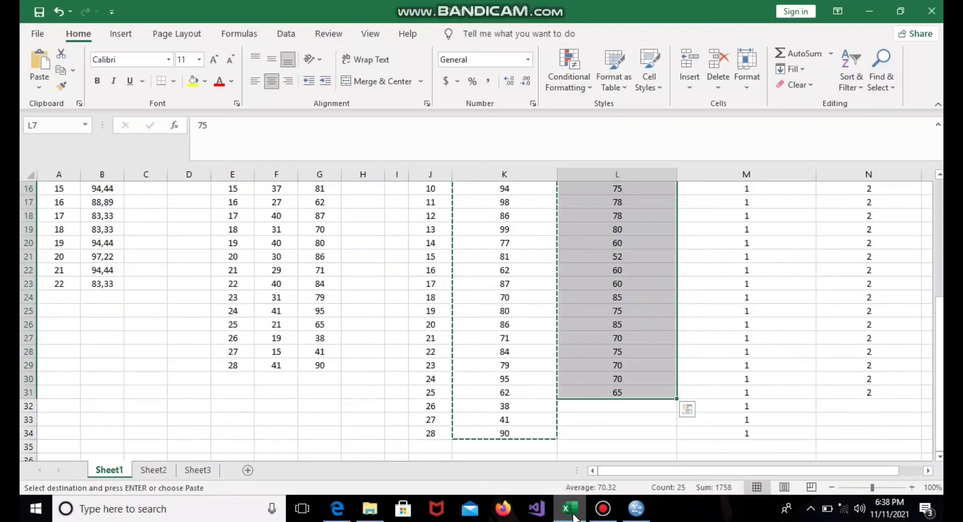
{"action": "left_click_drag", "start_coordinate": [938, 329], "coordinate": [939, 235]}
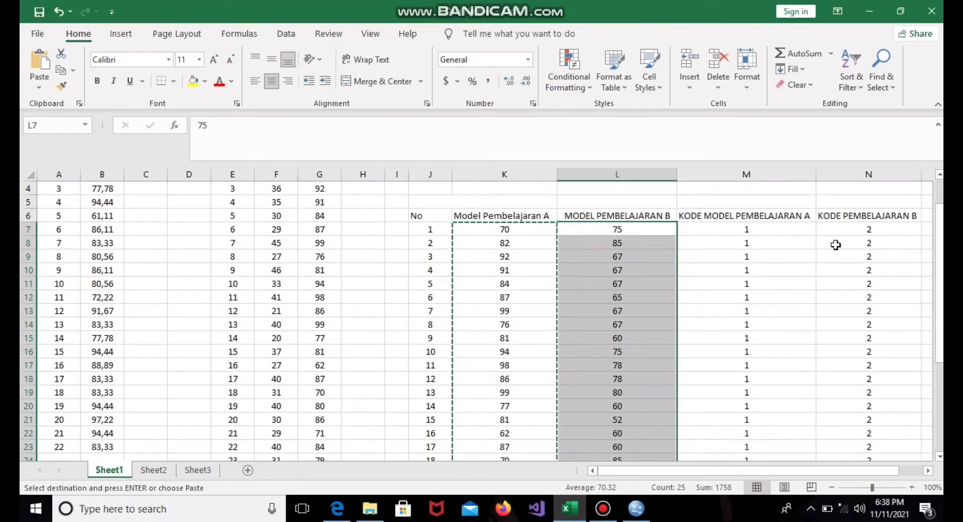
{"action": "left_click", "coordinate": [798, 231]}
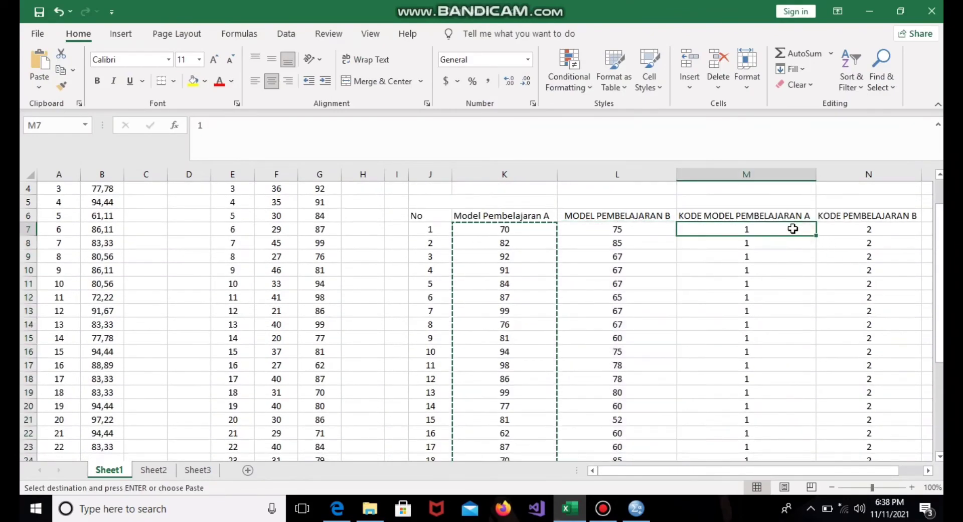
{"action": "left_click_drag", "start_coordinate": [793, 228], "coordinate": [781, 431]}
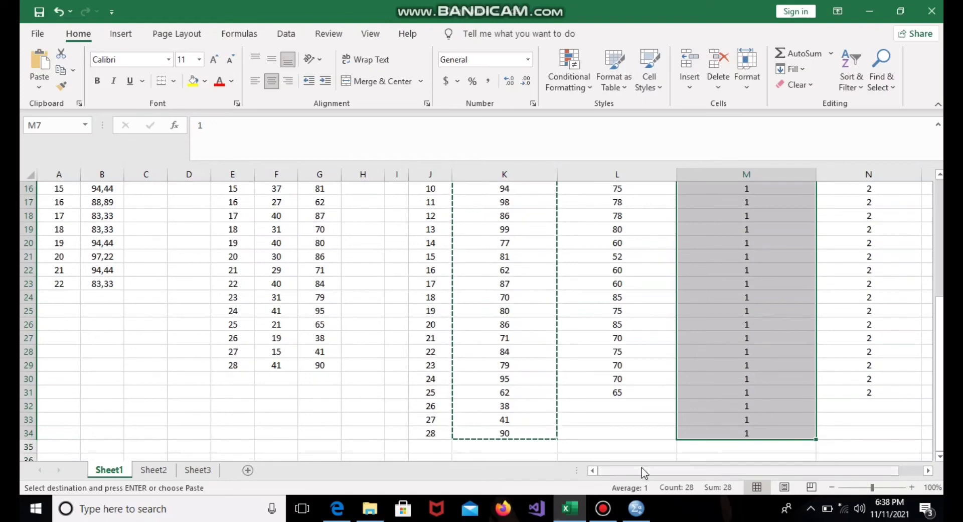
{"action": "left_click", "coordinate": [636, 508]}
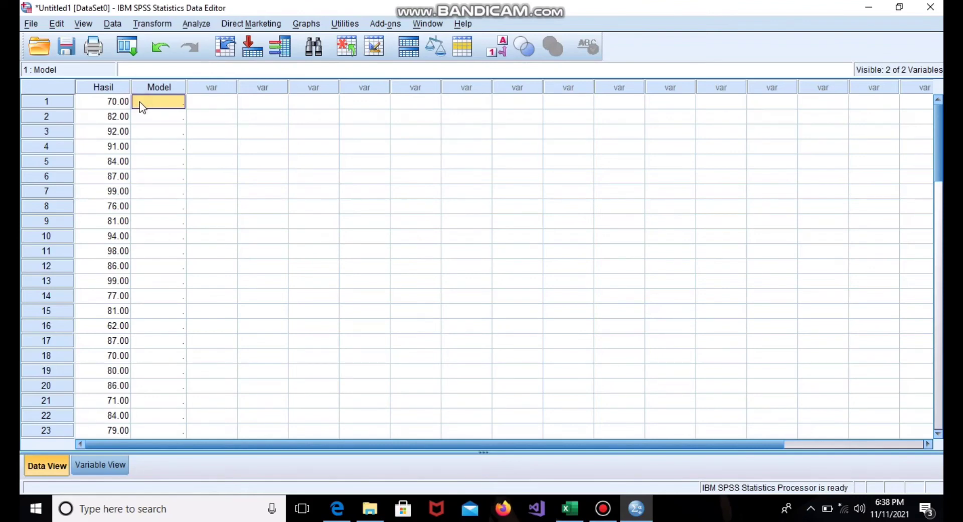
{"action": "key", "text": "ctrl+v"}
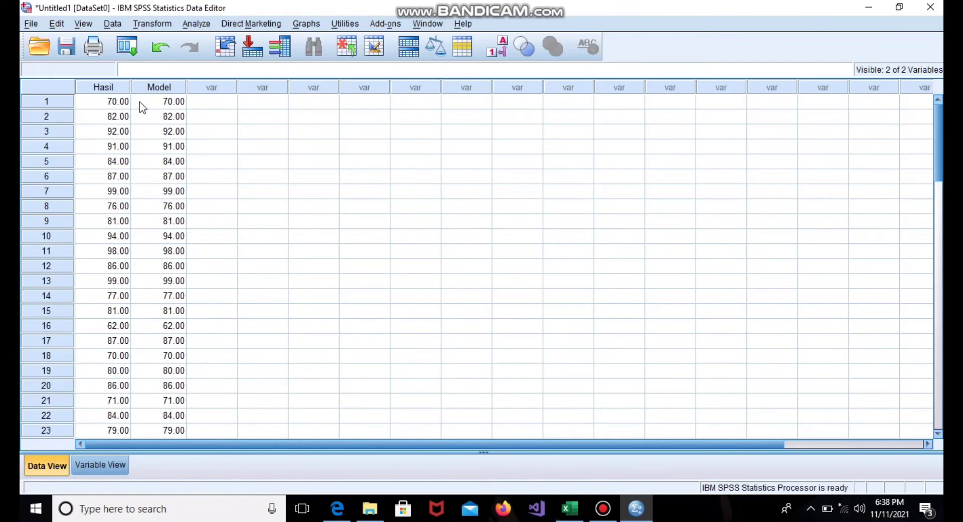
- Undo the last paste into the Model column and return to the KODE MODEL PEMBELAJARAN A codes in Excel
{"action": "left_click", "coordinate": [178, 103]}
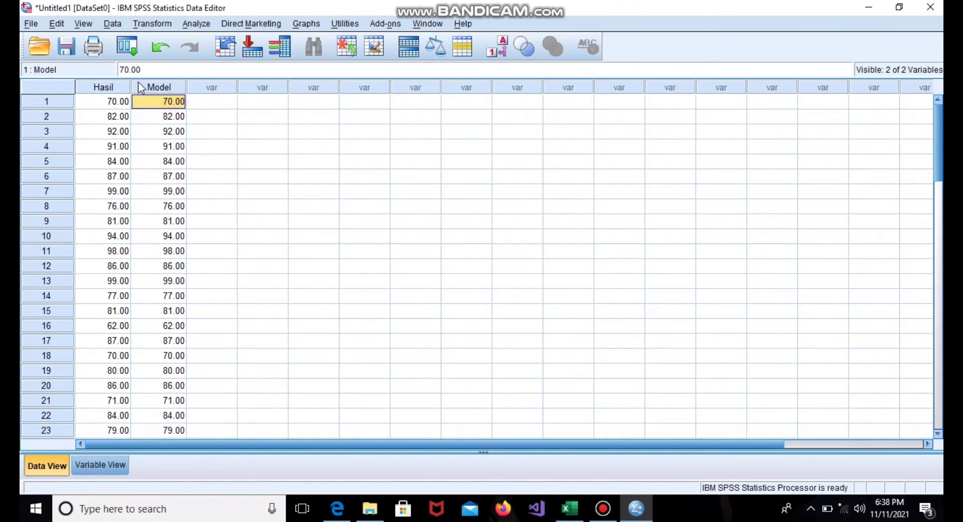
{"action": "left_click", "coordinate": [158, 49]}
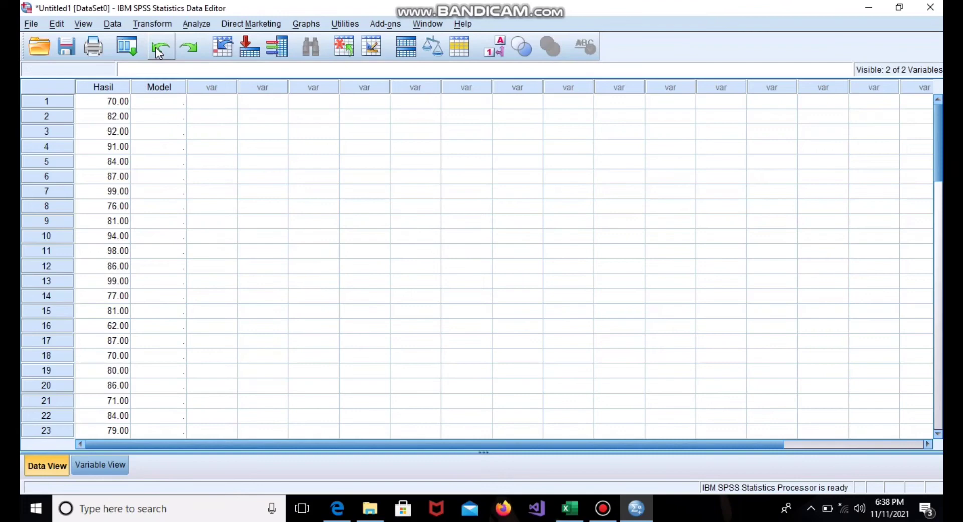
{"action": "left_click", "coordinate": [166, 101]}
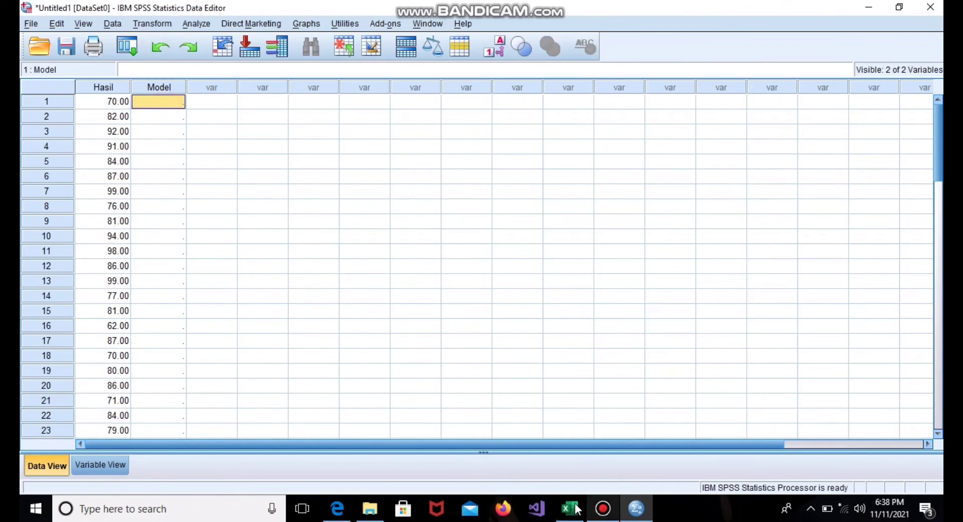
{"action": "mouse_move", "coordinate": [577, 509]}
{"action": "left_click", "coordinate": [585, 474]}
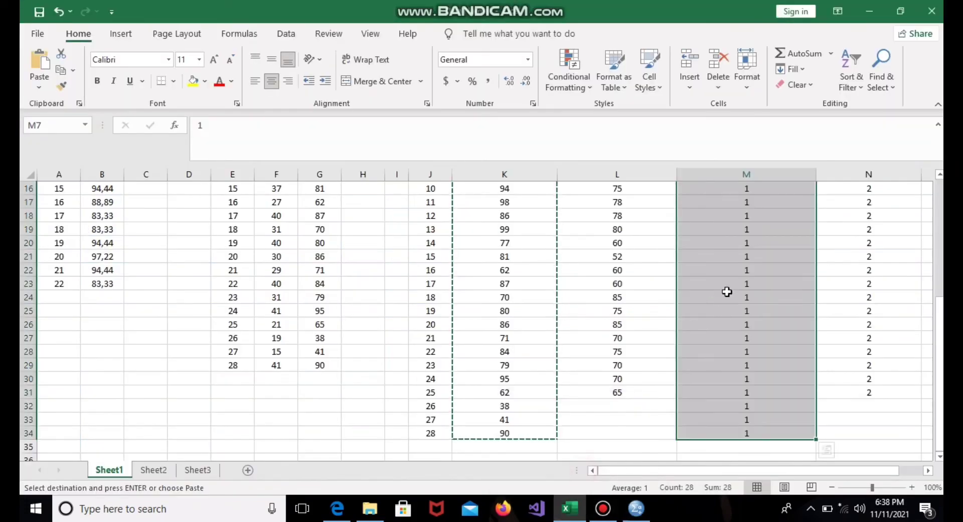
{"action": "left_click", "coordinate": [770, 281]}
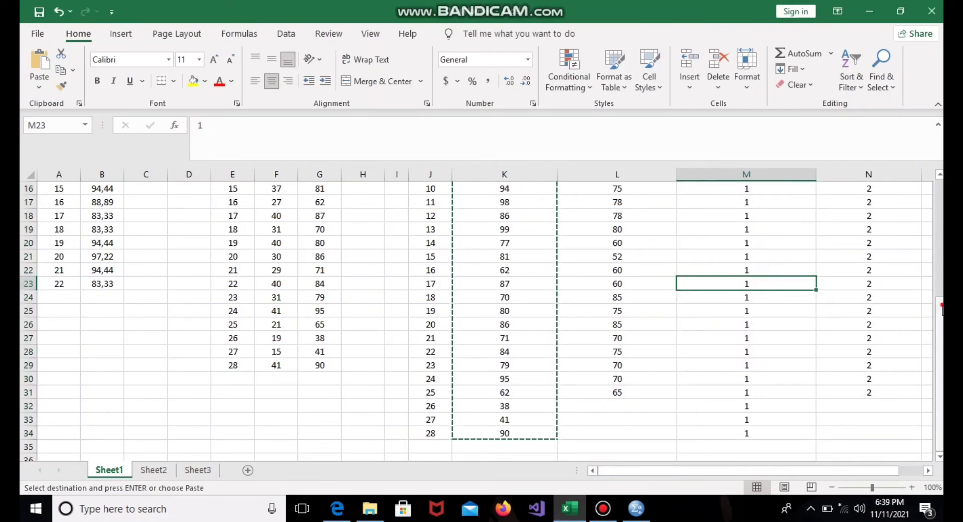
{"action": "left_click_drag", "start_coordinate": [941, 307], "coordinate": [941, 301]}
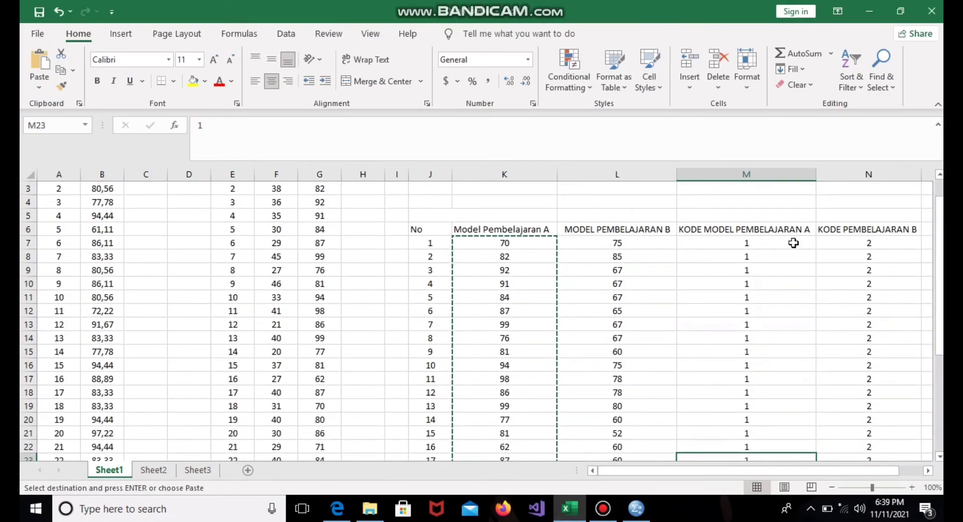
{"action": "left_click", "coordinate": [793, 242]}
{"action": "double_click", "coordinate": [793, 242]}
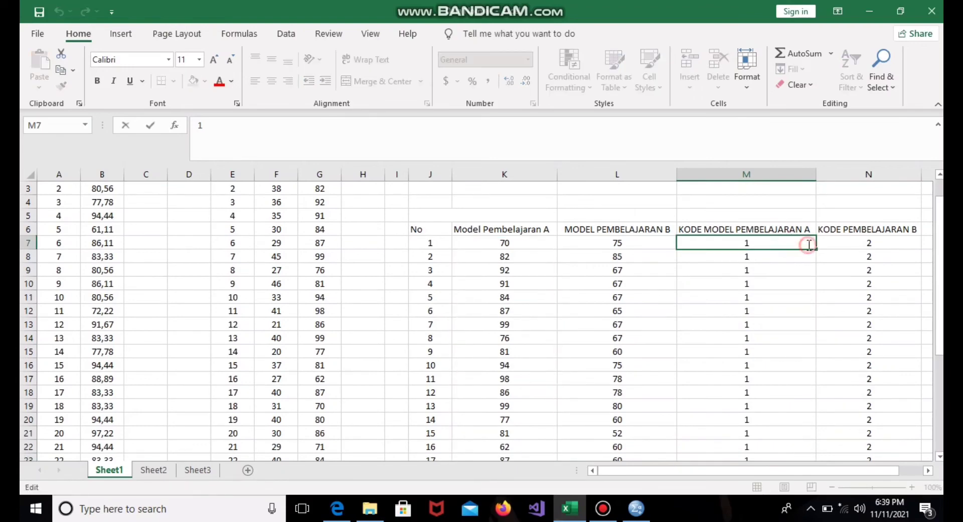
{"action": "key", "text": "Return"}
{"action": "left_click", "coordinate": [762, 243]}
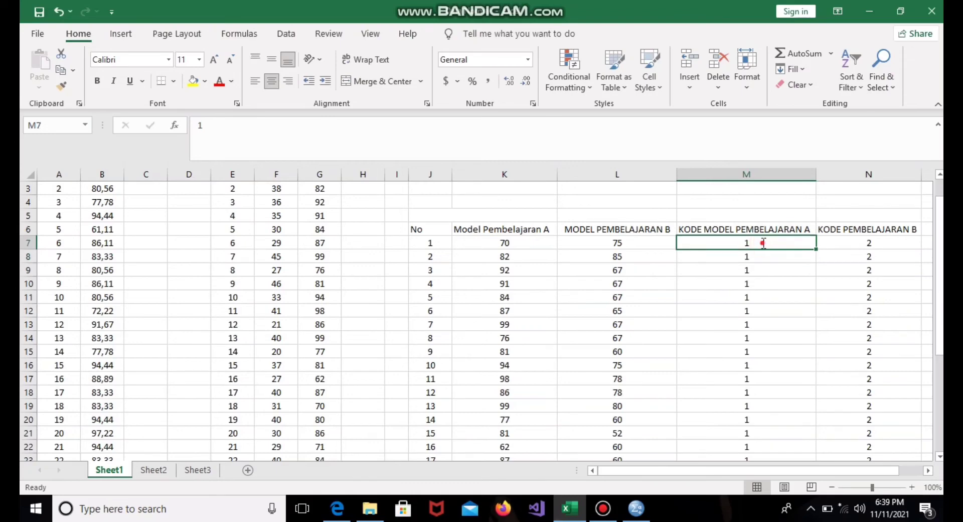
{"action": "key", "text": "F2"}
{"action": "left_click", "coordinate": [794, 255]}
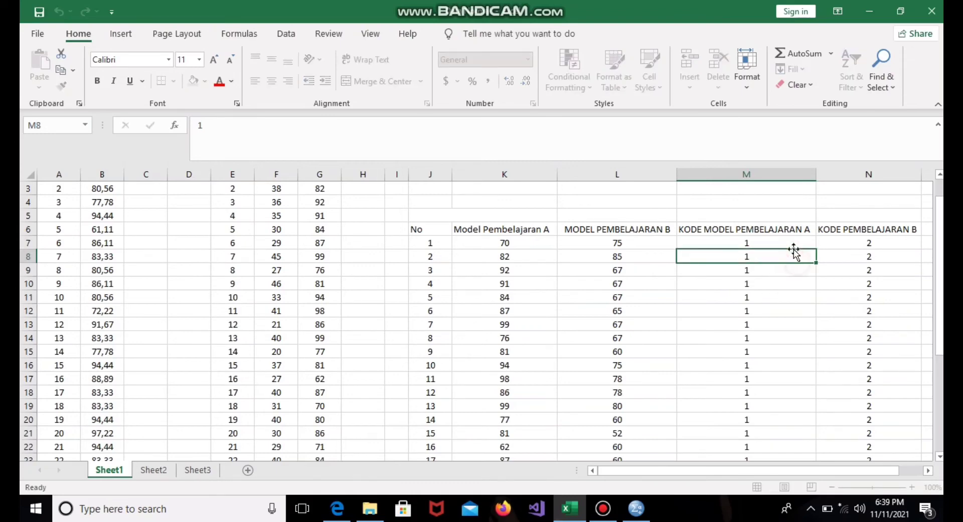
- Copy the KODE MODEL PEMBELAJARAN A codes in M7:M34 from Excel into the SPSS Model column, starting at row 1
{"action": "left_click", "coordinate": [790, 242]}
{"action": "left_click_drag", "start_coordinate": [791, 244], "coordinate": [786, 432]}
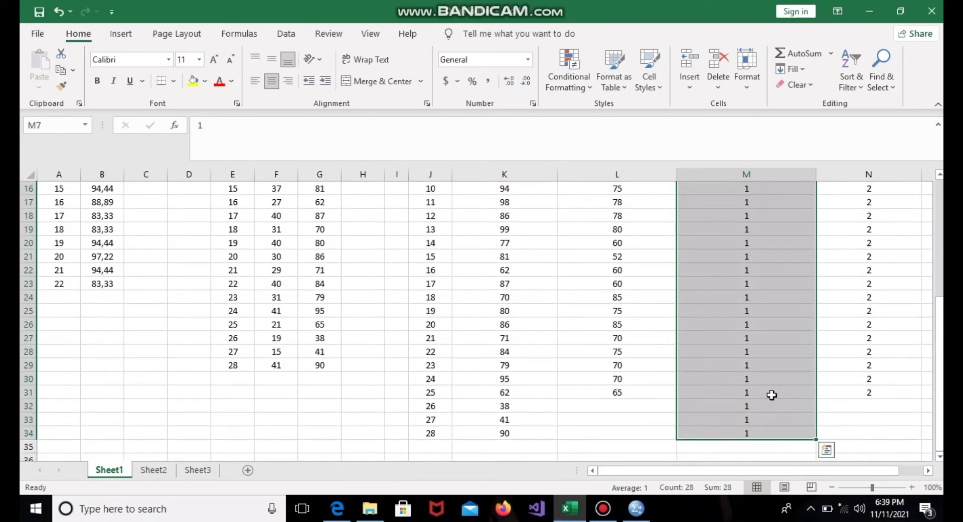
{"action": "key", "text": "ctrl+c"}
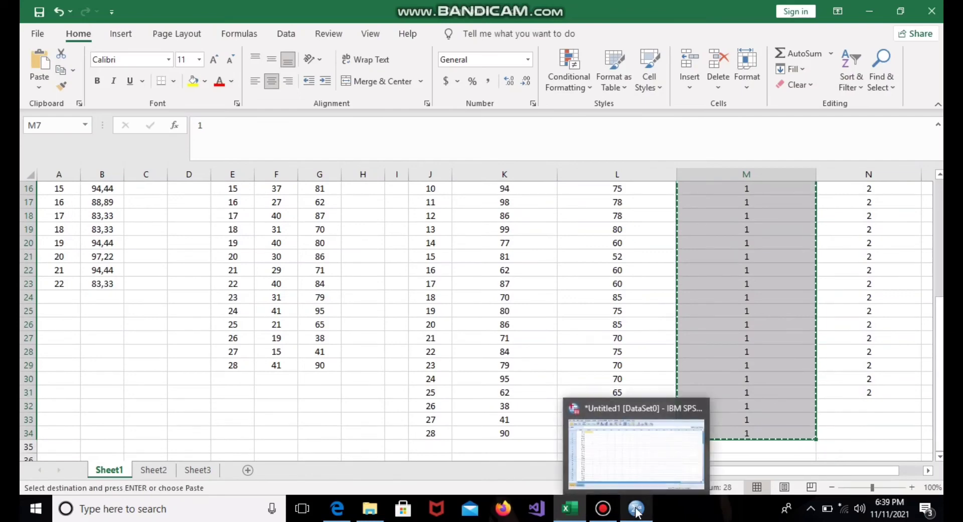
{"action": "left_click", "coordinate": [633, 477]}
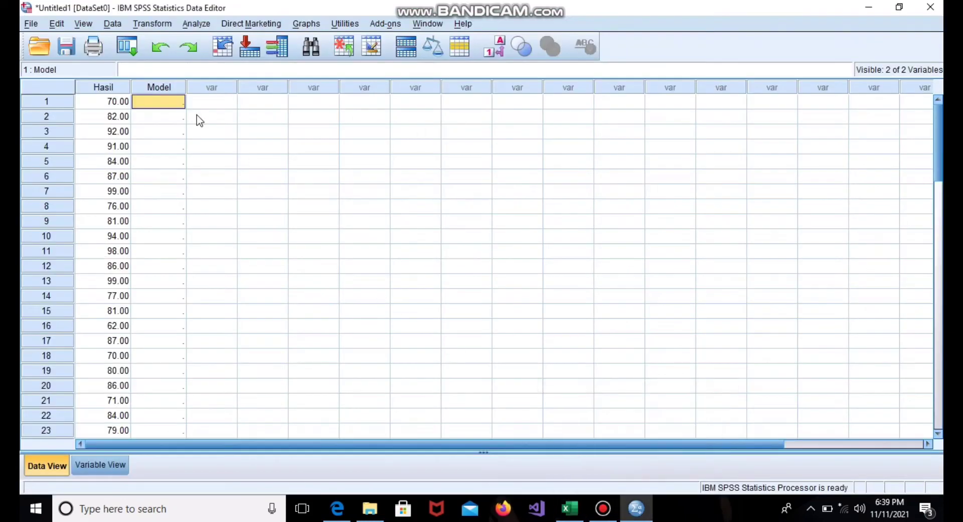
{"action": "key", "text": "ctrl+v"}
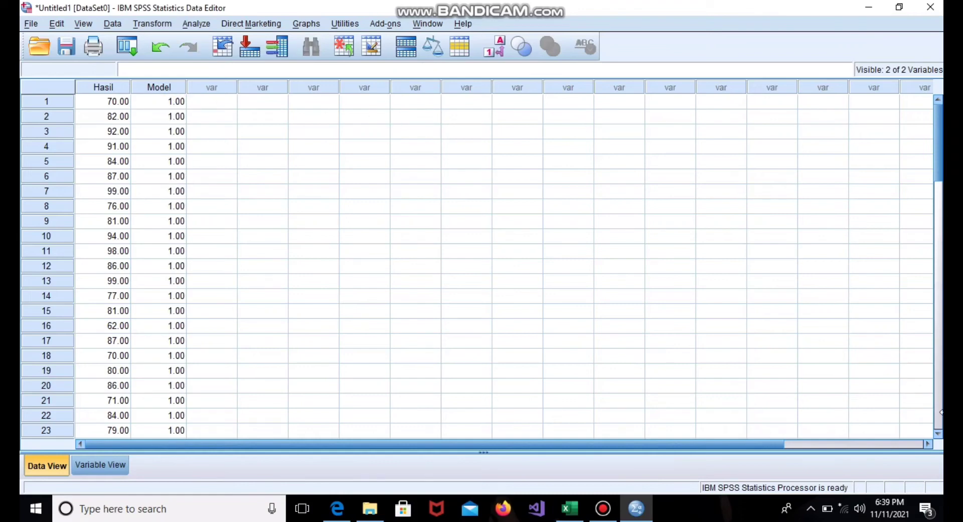
- Select row 29 of the Model column as the destination for the model B codes and switch to Excel
{"action": "left_click", "coordinate": [938, 434]}
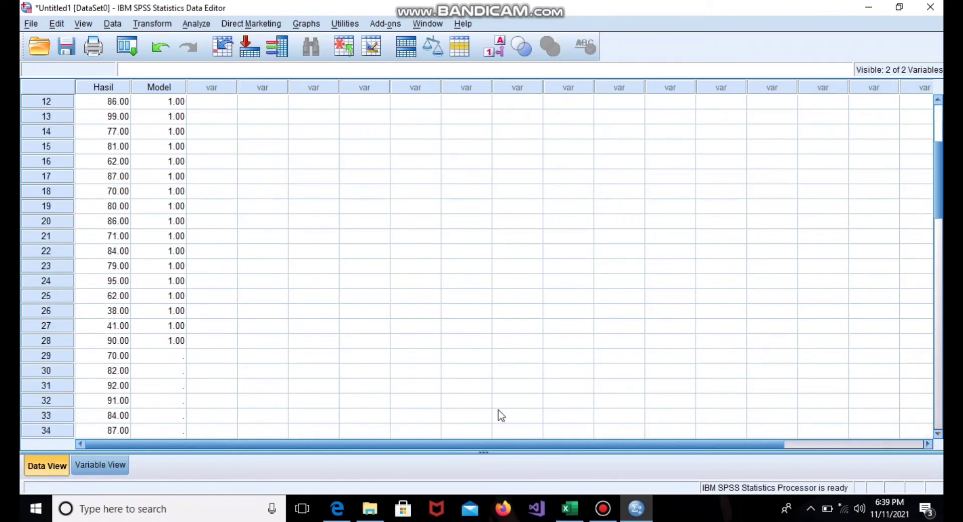
{"action": "left_click", "coordinate": [181, 357]}
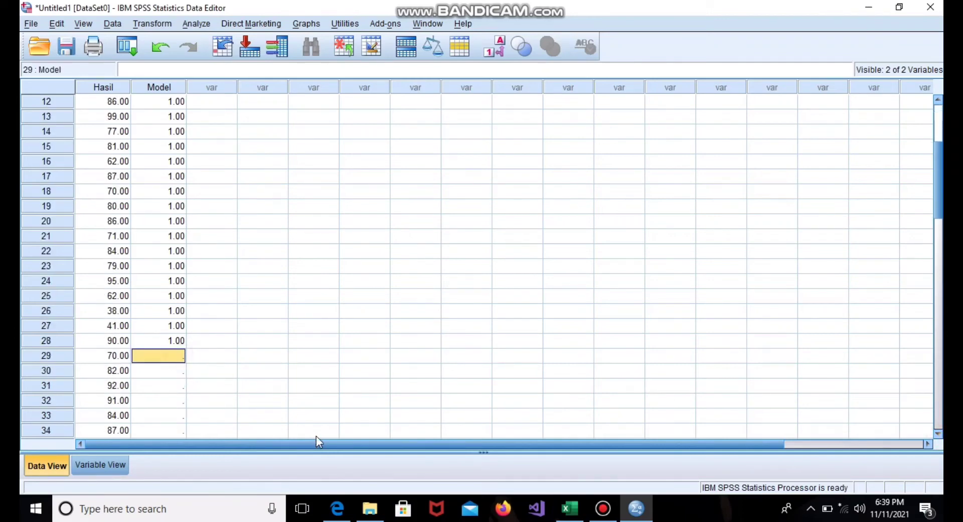
{"action": "left_click", "coordinate": [570, 512]}
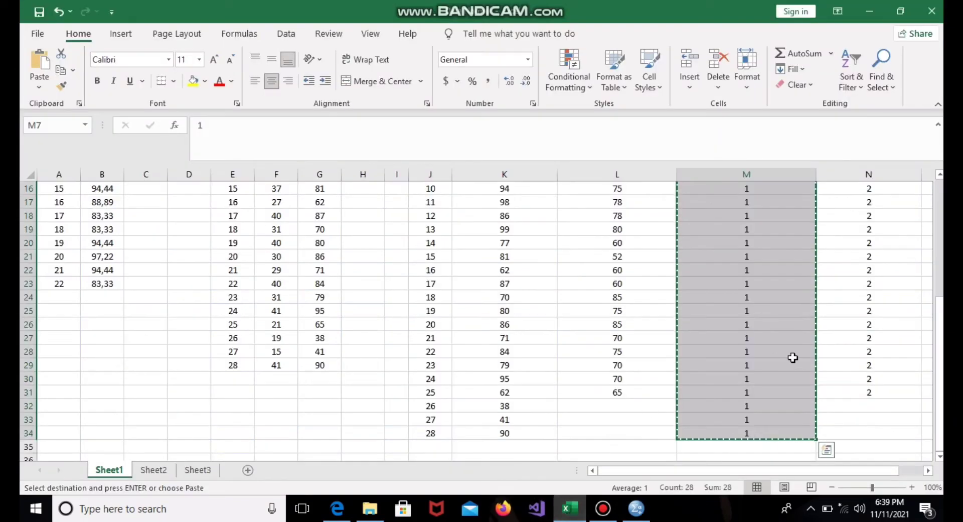
- Copy the KODE PEMBELAJARAN B codes in N7:N31 from Excel into the SPSS Model column, starting at row 29
{"action": "left_click_drag", "start_coordinate": [939, 360], "coordinate": [939, 259]}
{"action": "left_click_drag", "start_coordinate": [885, 244], "coordinate": [902, 443]}
{"action": "left_click", "coordinate": [902, 443]}
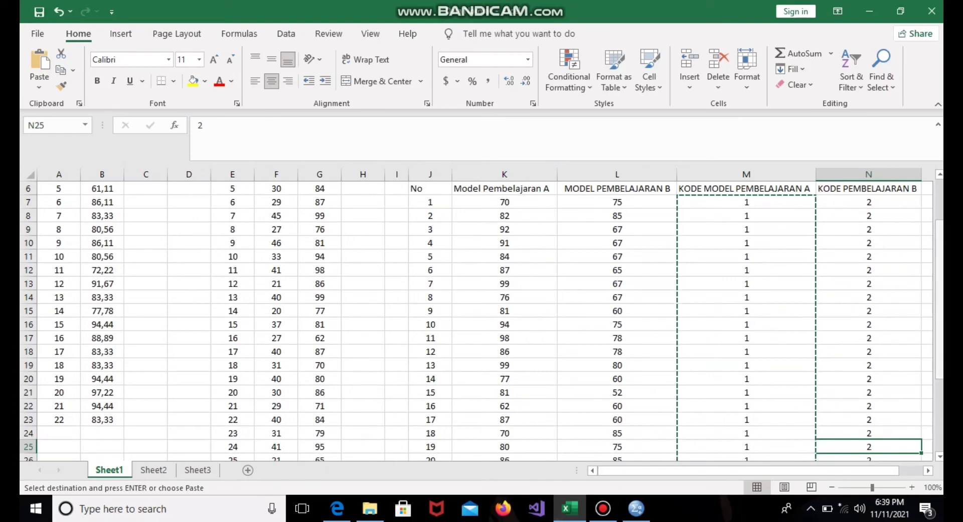
{"action": "left_click_drag", "start_coordinate": [941, 332], "coordinate": [941, 251]}
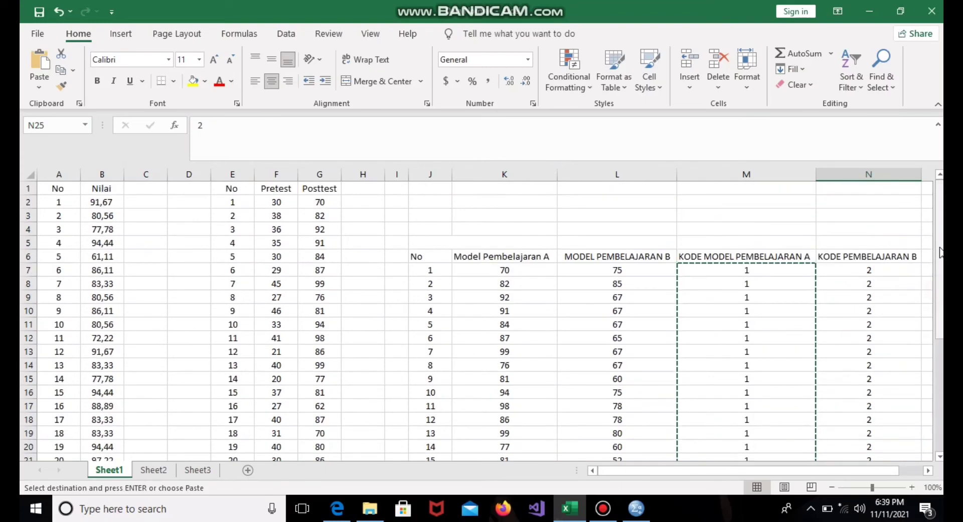
{"action": "left_click", "coordinate": [891, 269]}
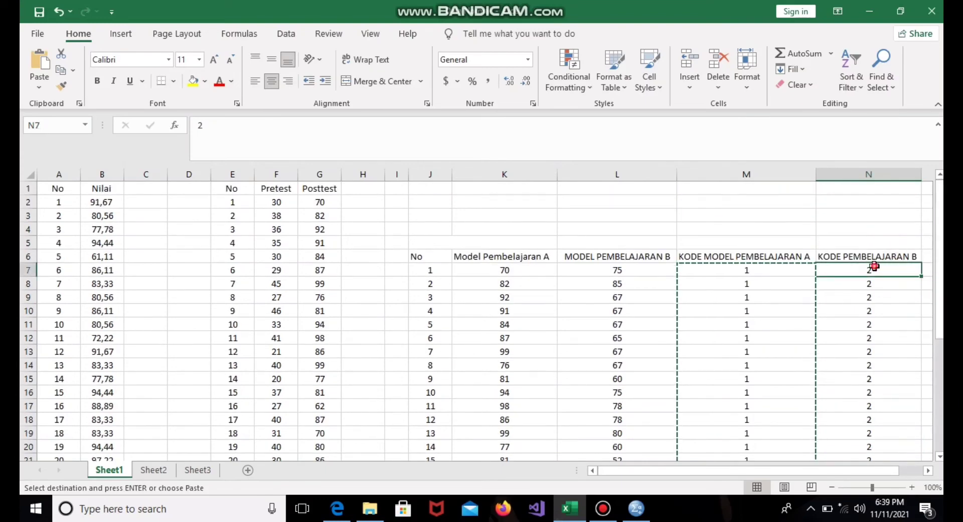
{"action": "left_click_drag", "start_coordinate": [877, 266], "coordinate": [888, 399]}
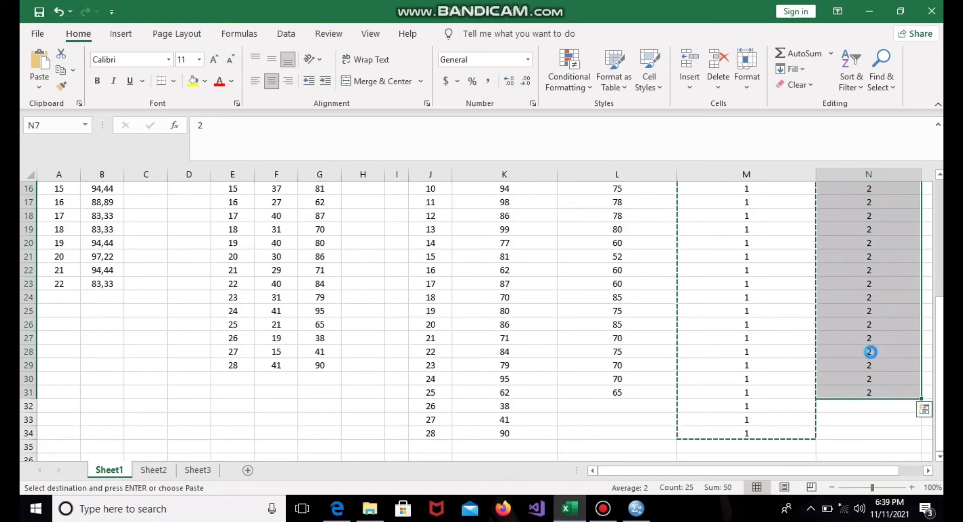
{"action": "key", "text": "ctrl+c"}
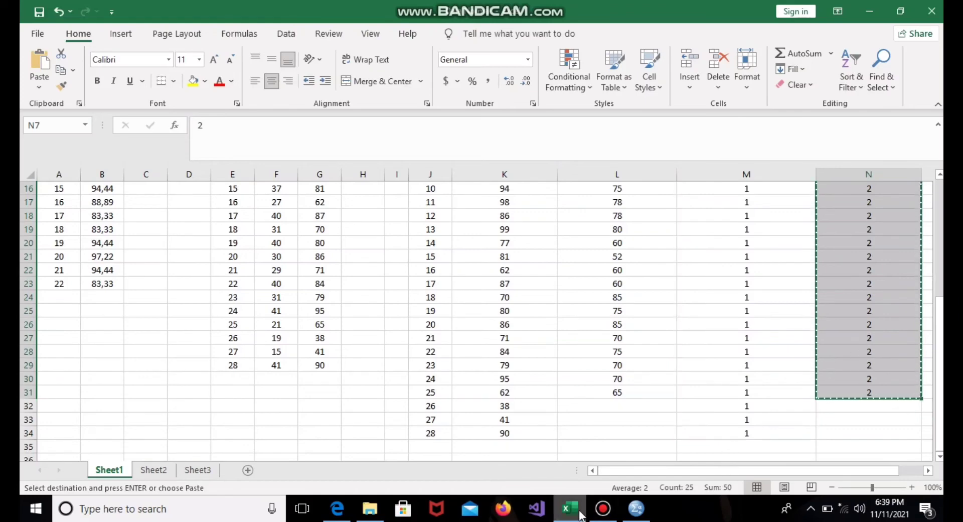
{"action": "mouse_move", "coordinate": [570, 508]}
{"action": "mouse_move", "coordinate": [636, 508]}
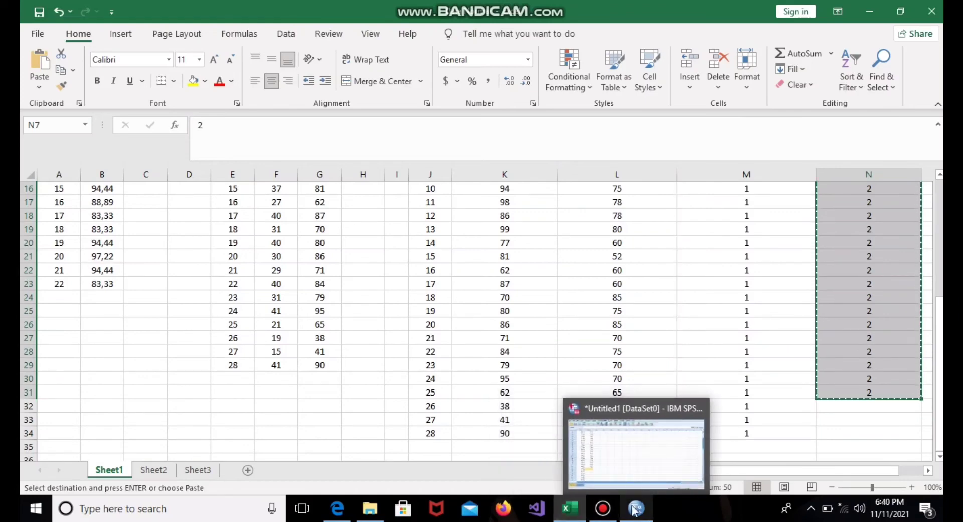
{"action": "left_click", "coordinate": [633, 464]}
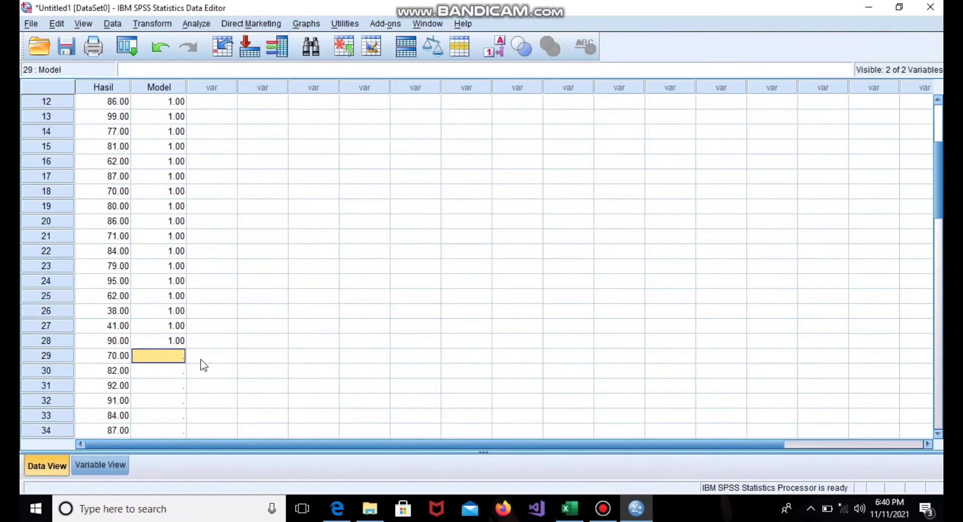
{"action": "key", "text": "ctrl+v"}
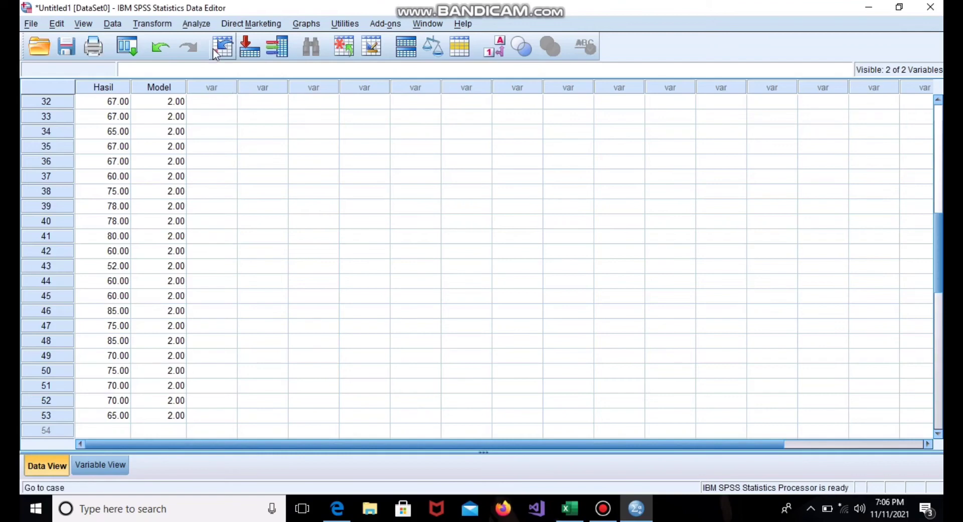
- Start an Explore analysis with Hasil belajar siswa as the dependent variable
{"action": "left_click", "coordinate": [200, 26]}
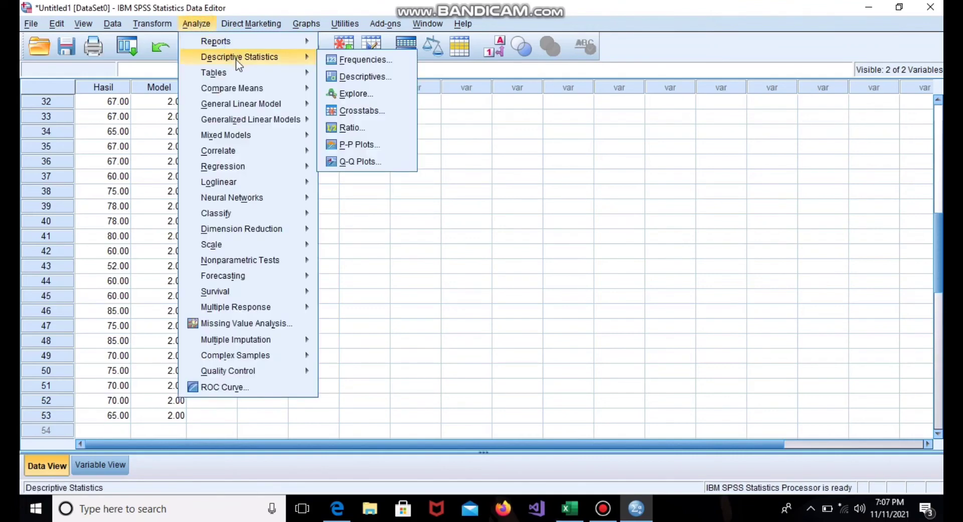
{"action": "mouse_move", "coordinate": [242, 66]}
{"action": "left_click", "coordinate": [344, 96]}
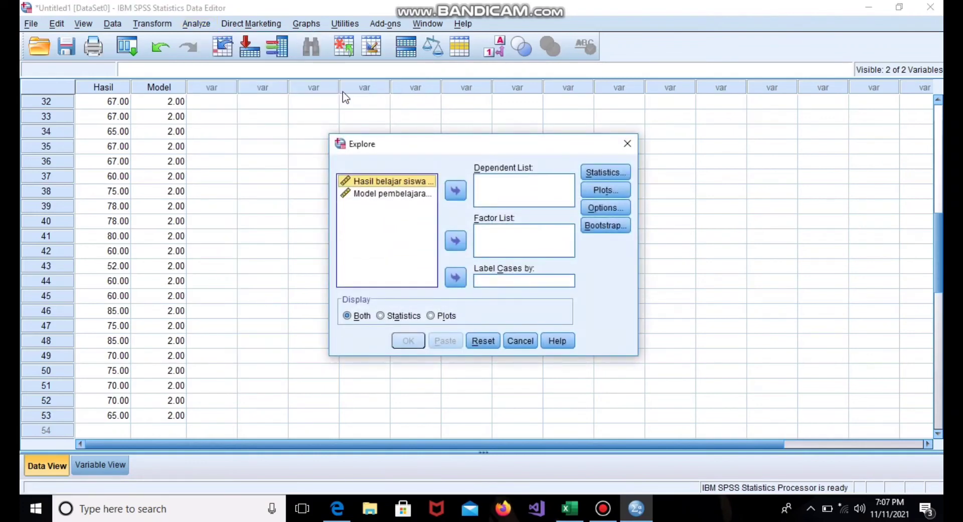
{"action": "left_click", "coordinate": [457, 190]}
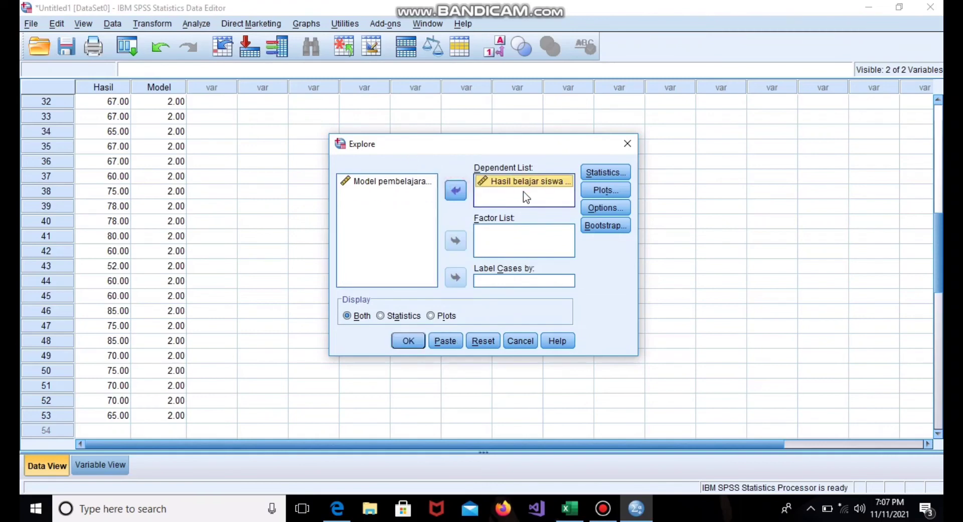
- Add a histogram and normality plots with tests to the Explore analysis and run it
{"action": "left_click", "coordinate": [604, 191]}
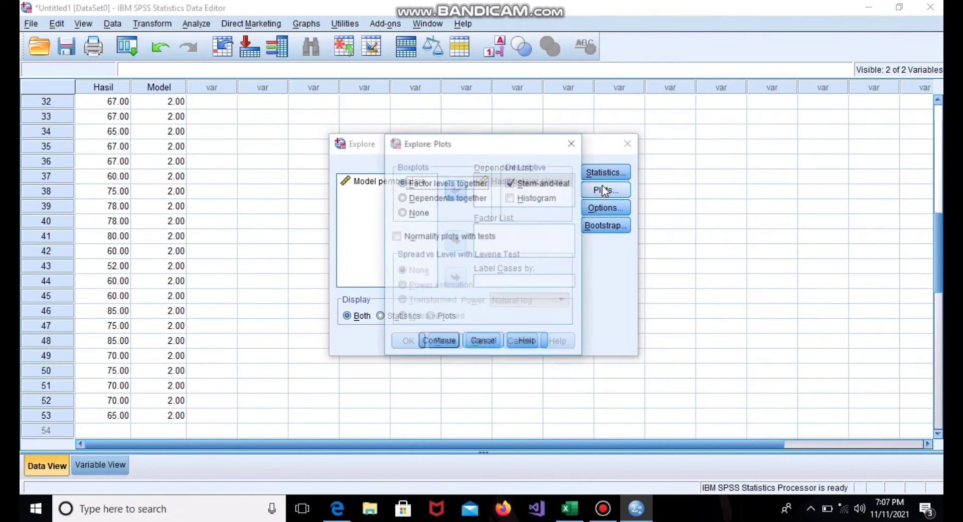
{"action": "left_click", "coordinate": [510, 198]}
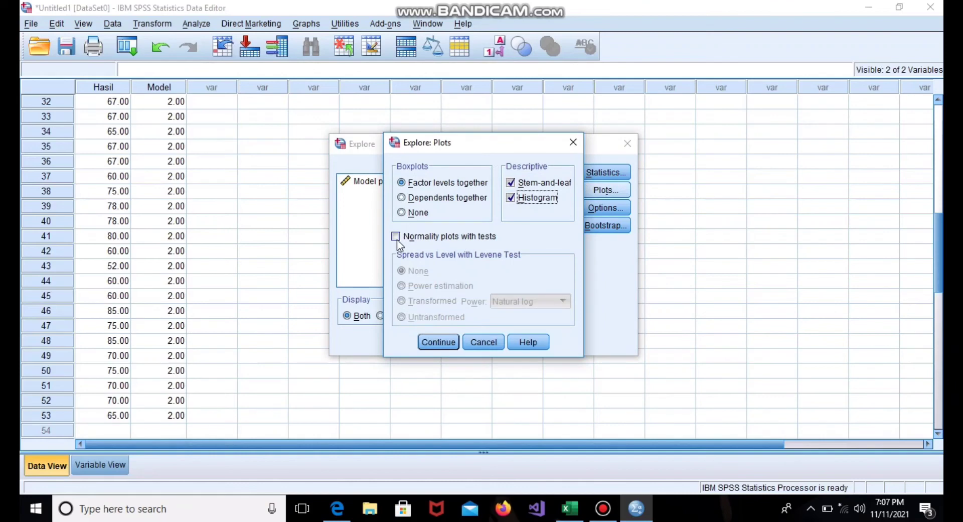
{"action": "left_click", "coordinate": [396, 236]}
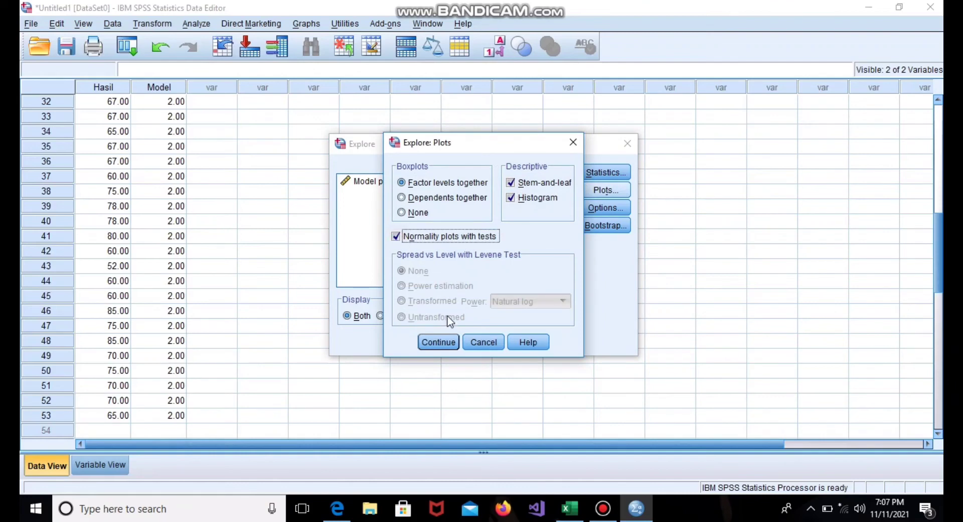
{"action": "left_click", "coordinate": [438, 342]}
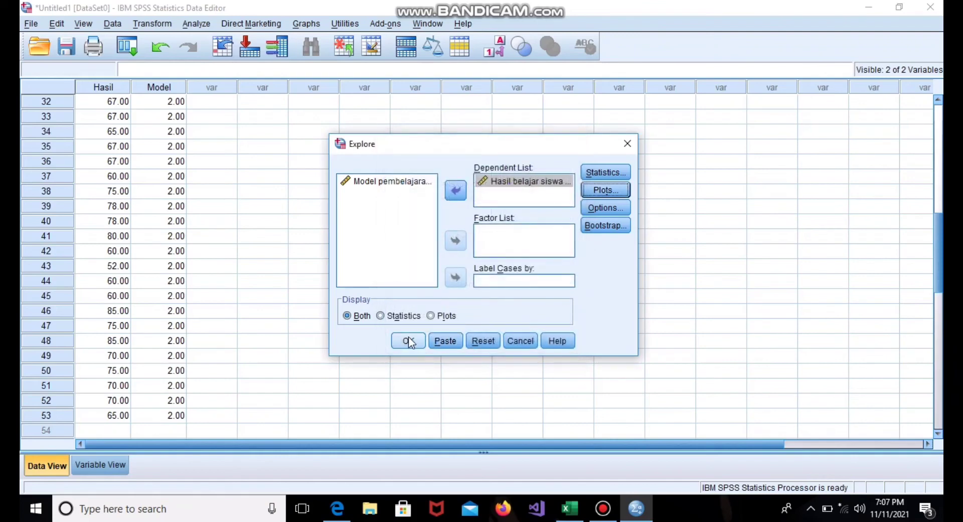
{"action": "left_click", "coordinate": [408, 341]}
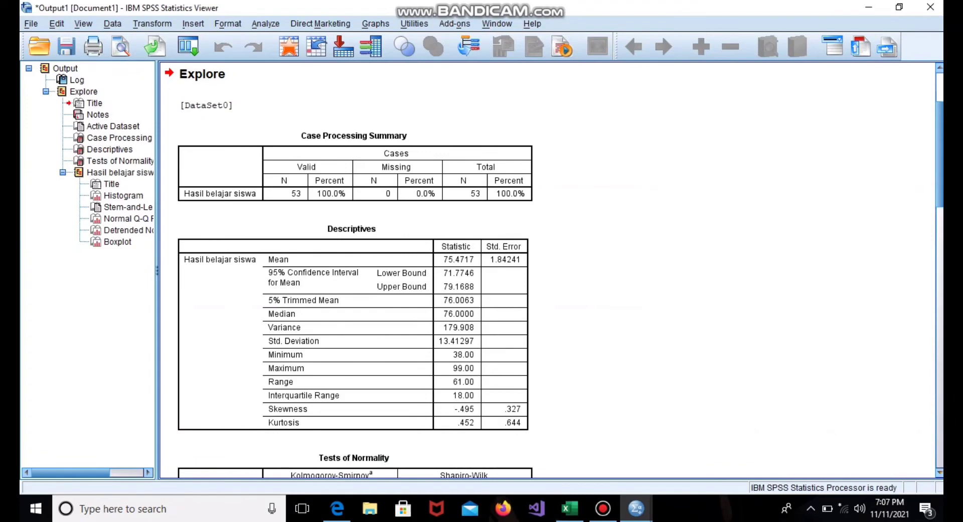
- Examine the Descriptives and Tests of Normality tables for Hasil belajar siswa and return to the Data Editor
{"action": "scroll", "coordinate": [737, 411], "scroll_direction": "down", "scroll_amount": 5}
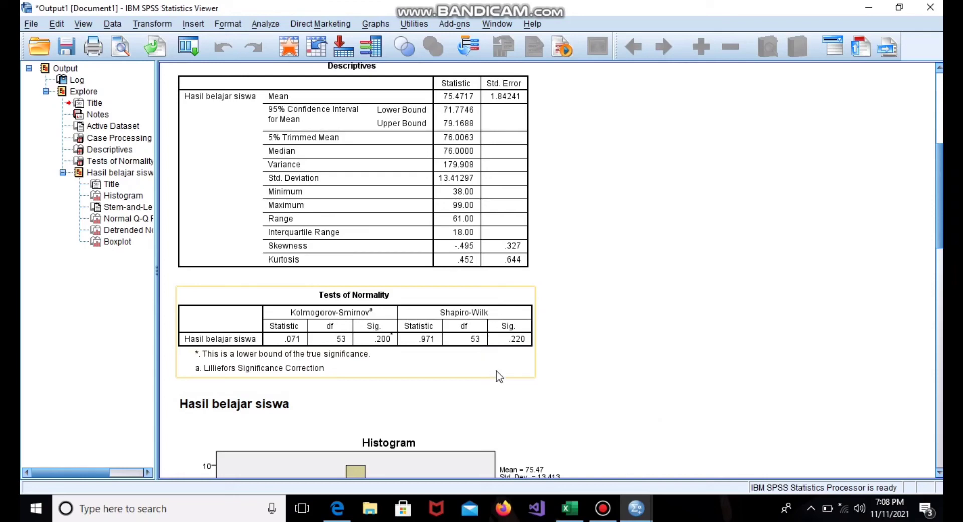
{"action": "left_click", "coordinate": [637, 509]}
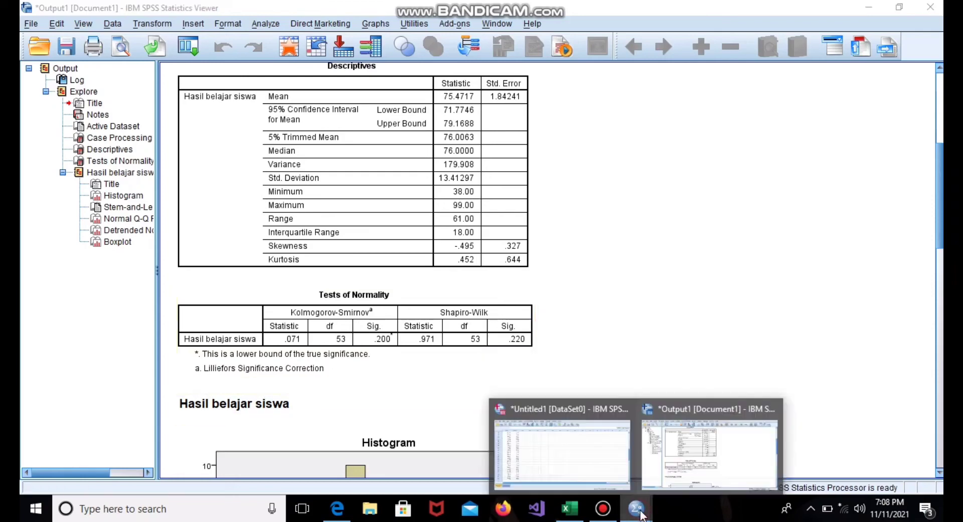
{"action": "left_click", "coordinate": [600, 470]}
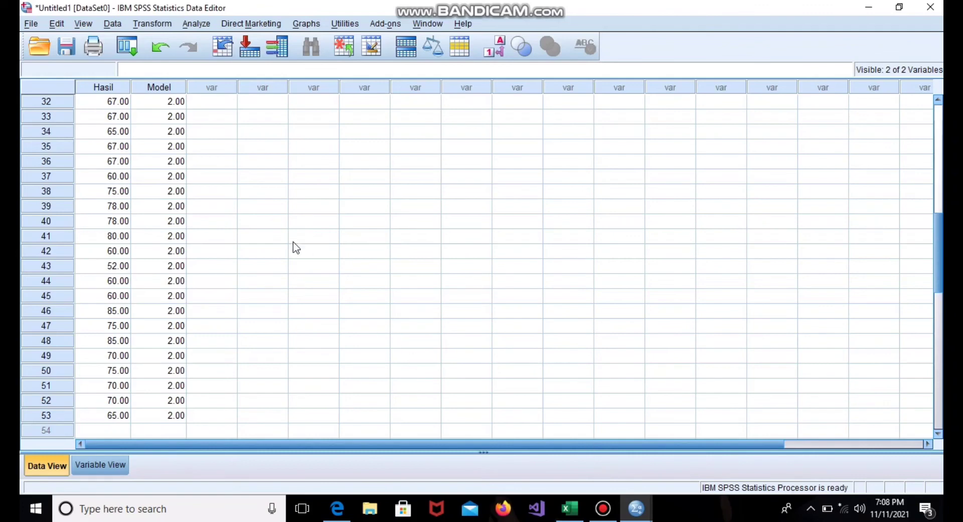
- Start a One-Way ANOVA with Hasil belajar siswa as the dependent variable and Model pembelajaran as the factor
{"action": "left_click", "coordinate": [197, 23]}
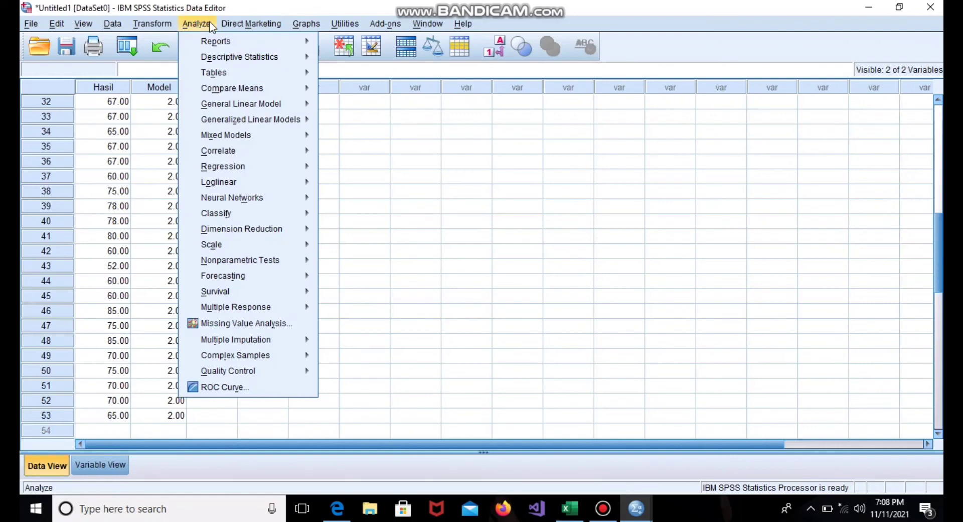
{"action": "mouse_move", "coordinate": [227, 25]}
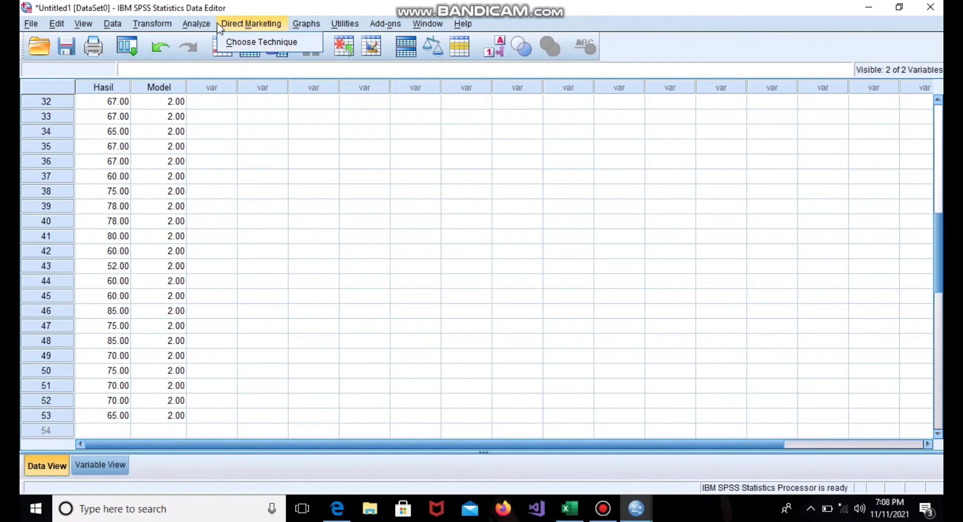
{"action": "mouse_move", "coordinate": [196, 23]}
{"action": "mouse_move", "coordinate": [225, 55]}
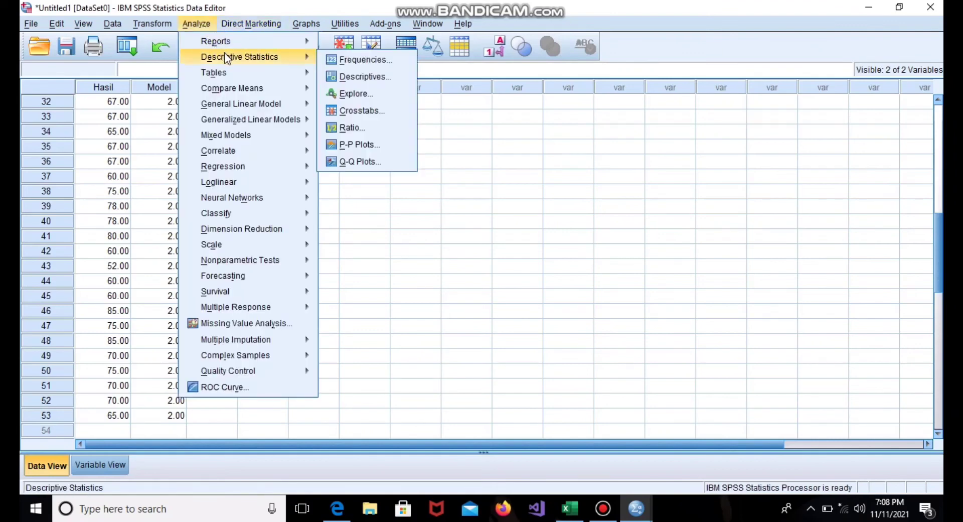
{"action": "mouse_move", "coordinate": [237, 90]}
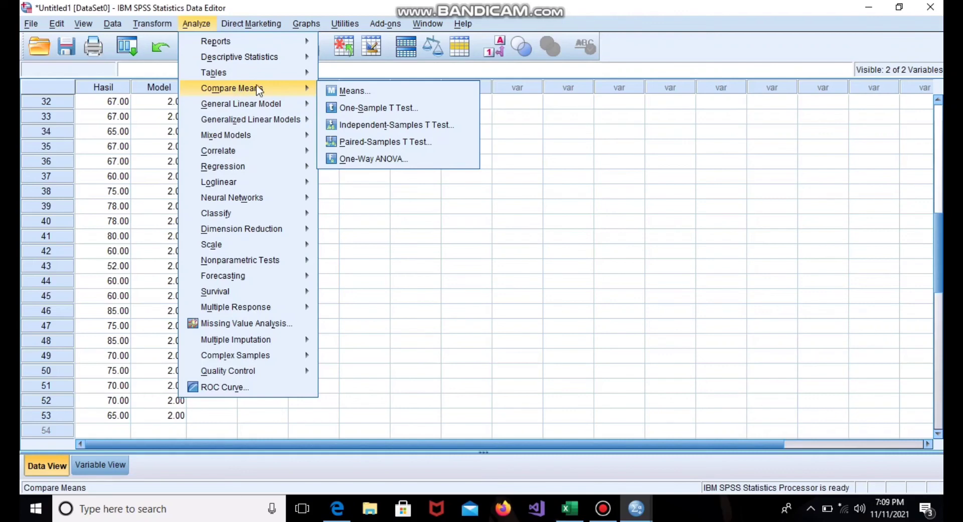
{"action": "left_click", "coordinate": [376, 159]}
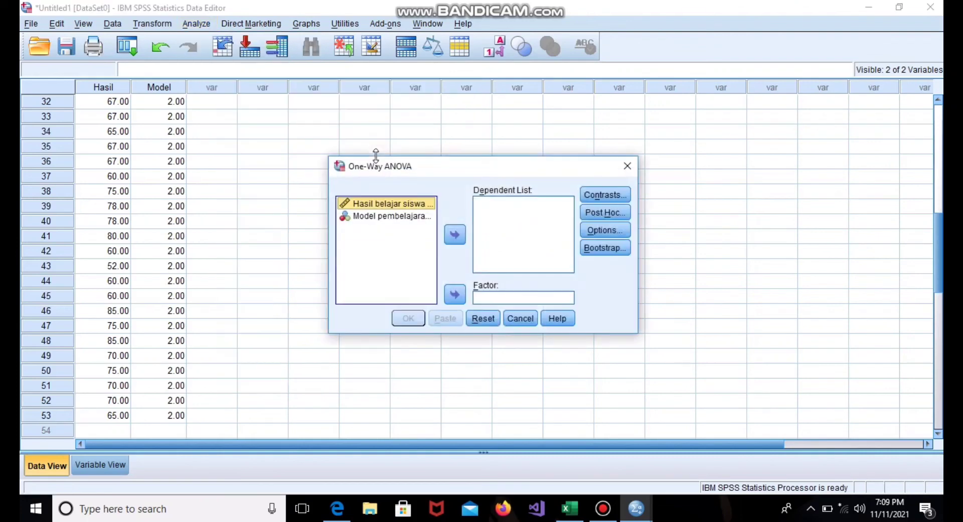
{"action": "left_click", "coordinate": [457, 234]}
{"action": "left_click", "coordinate": [399, 205]}
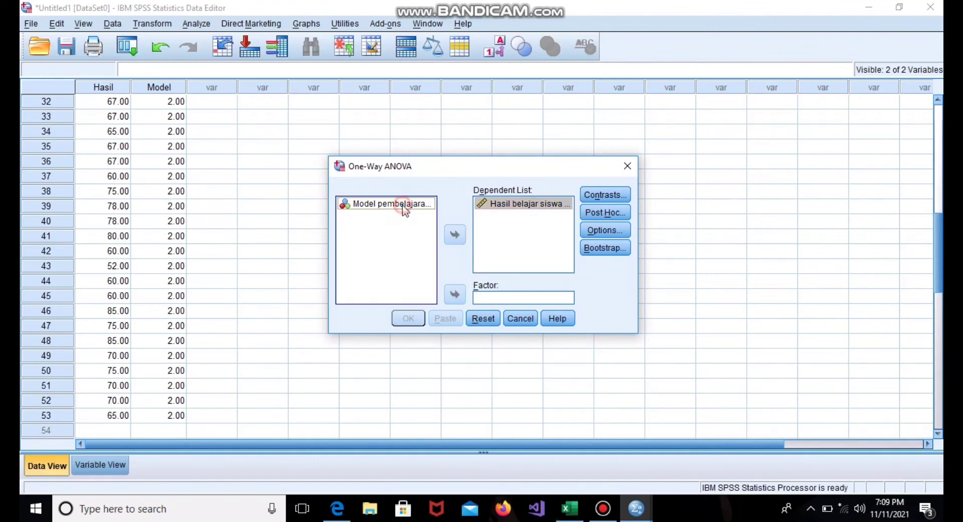
{"action": "left_click", "coordinate": [456, 295]}
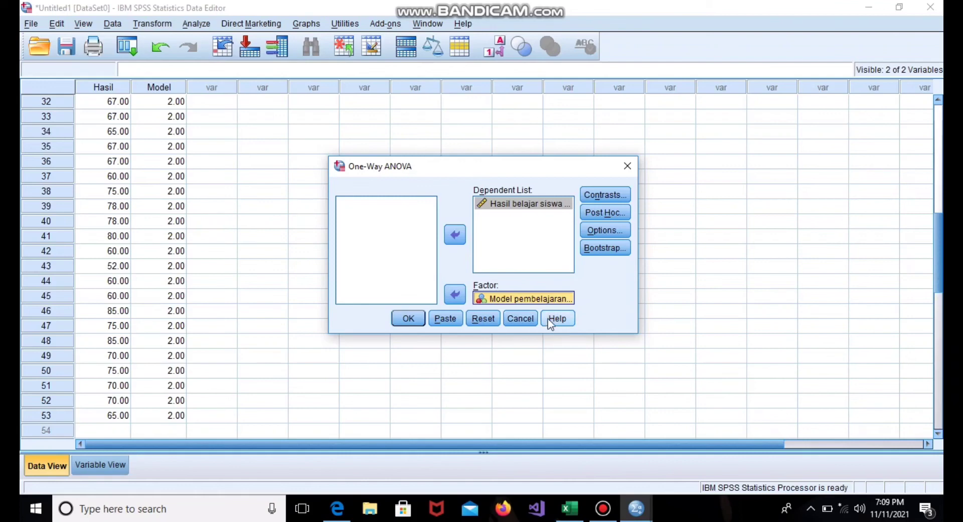
- Add the homogeneity of variance test to the One-Way ANOVA and run the analysis
{"action": "left_click", "coordinate": [610, 230]}
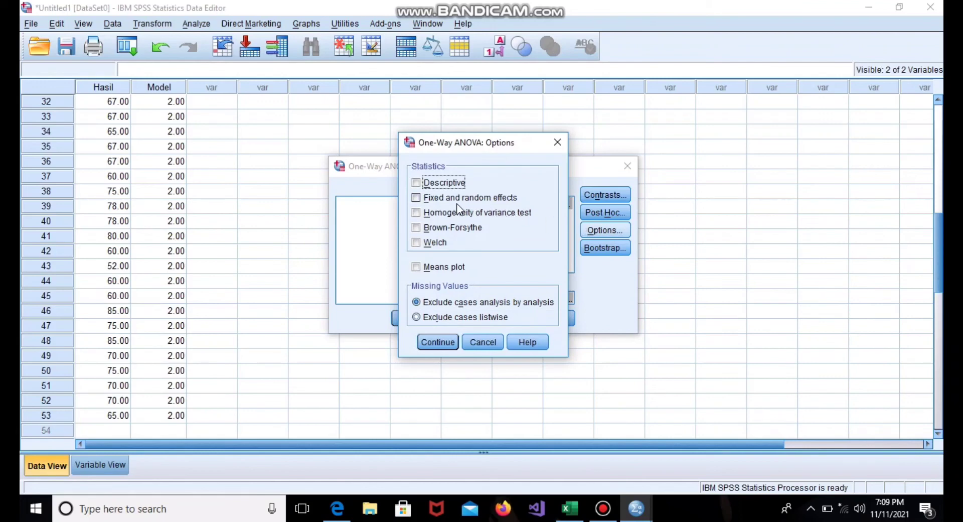
{"action": "left_click", "coordinate": [417, 213]}
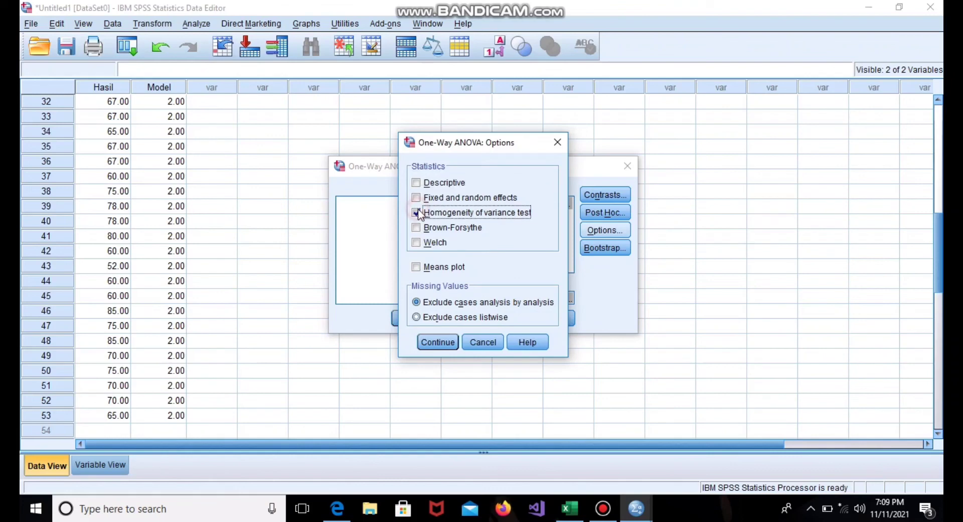
{"action": "left_click", "coordinate": [434, 343]}
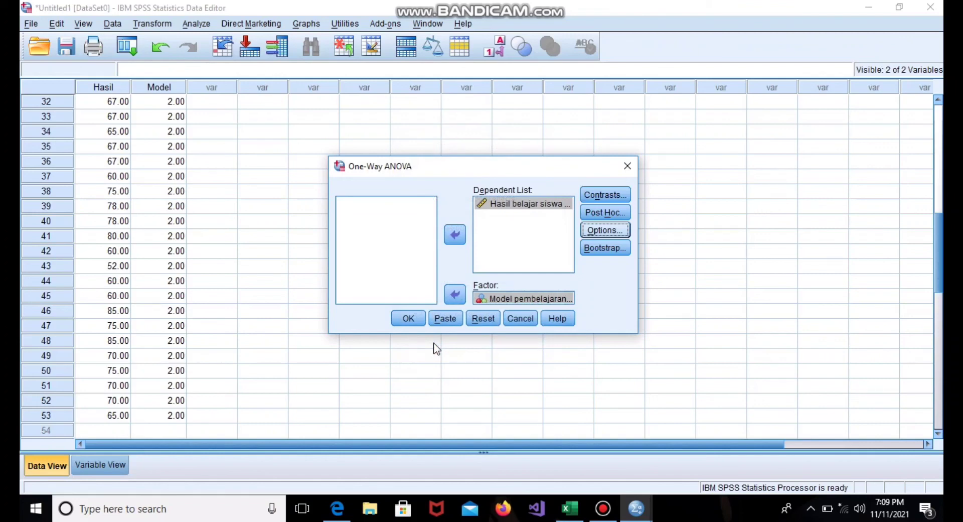
{"action": "left_click", "coordinate": [414, 322]}
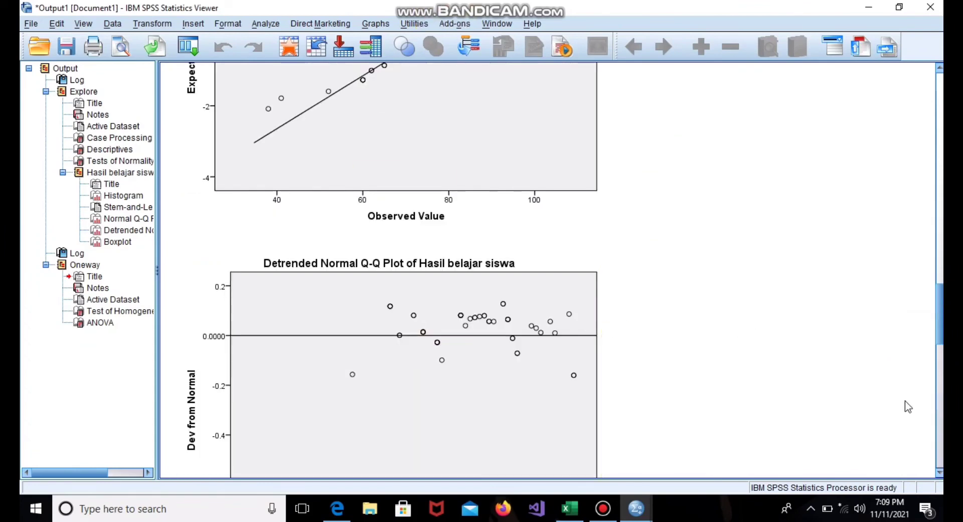
- Look through the Explore plots, examine the Test of Homogeneity of Variances and ANOVA tables, and return to the Data Editor
{"action": "left_click", "coordinate": [939, 473]}
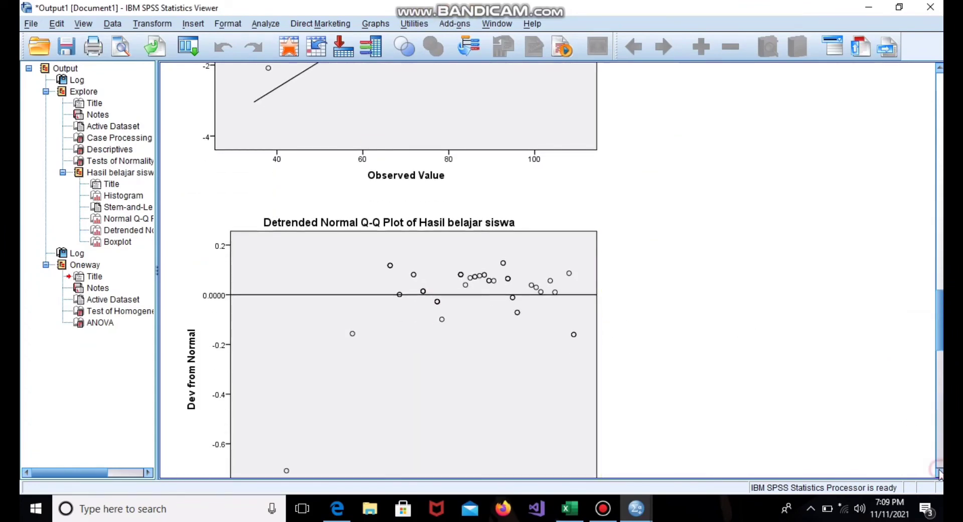
{"action": "left_click", "coordinate": [940, 472]}
{"action": "left_click", "coordinate": [940, 473]}
{"action": "left_click", "coordinate": [940, 473]}
{"action": "left_click", "coordinate": [939, 472]}
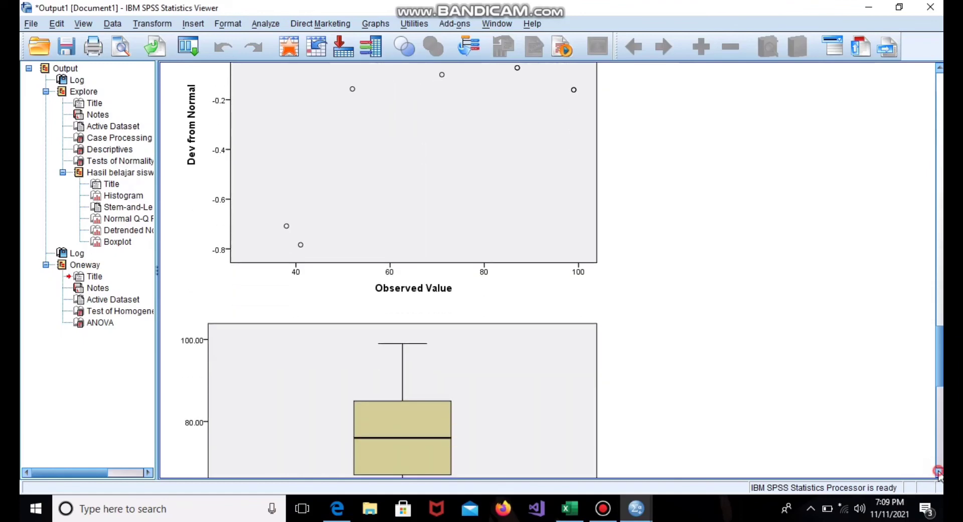
{"action": "left_click", "coordinate": [940, 473]}
{"action": "left_click", "coordinate": [939, 473]}
{"action": "left_click", "coordinate": [939, 473]}
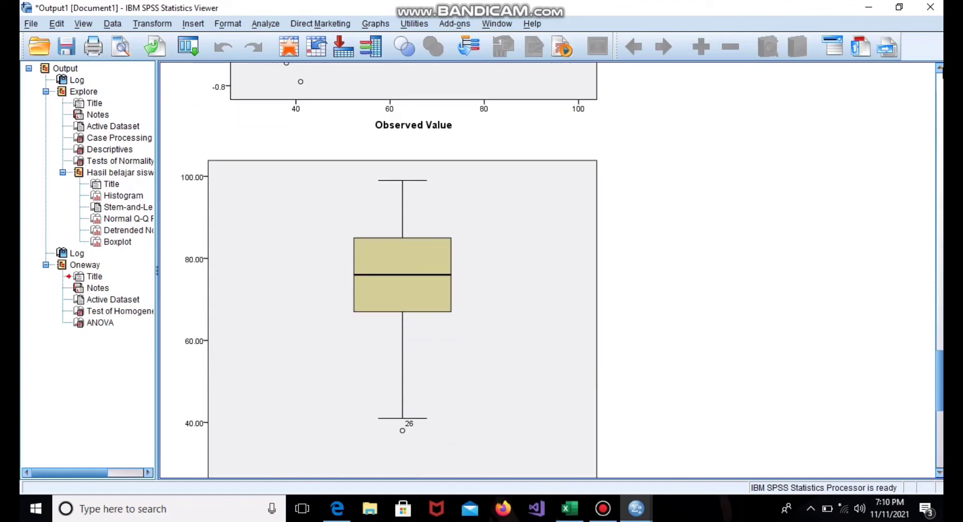
{"action": "left_click", "coordinate": [940, 66]}
{"action": "left_click", "coordinate": [940, 65]}
{"action": "left_click", "coordinate": [940, 65]}
{"action": "left_click", "coordinate": [940, 66]}
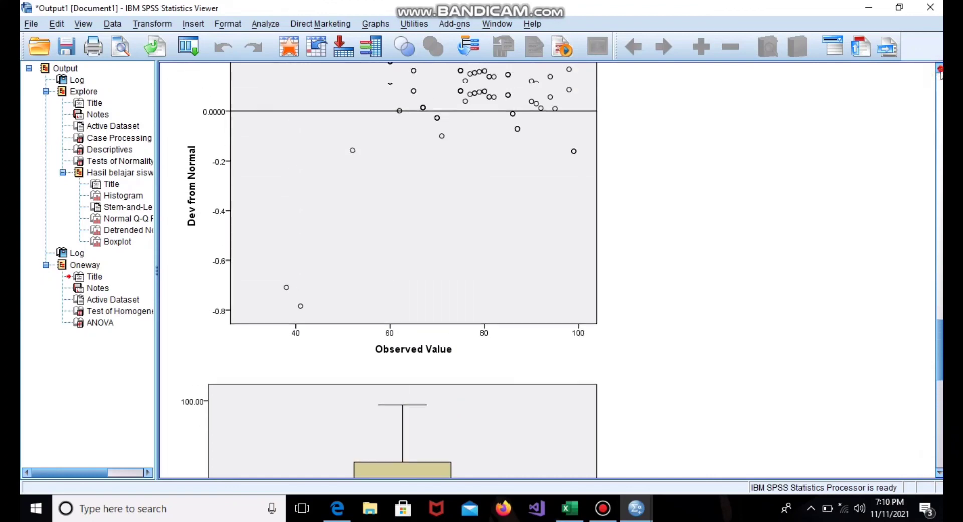
{"action": "left_click", "coordinate": [940, 69]}
{"action": "left_click", "coordinate": [940, 68]}
{"action": "left_click", "coordinate": [940, 69]}
{"action": "left_click", "coordinate": [940, 69]}
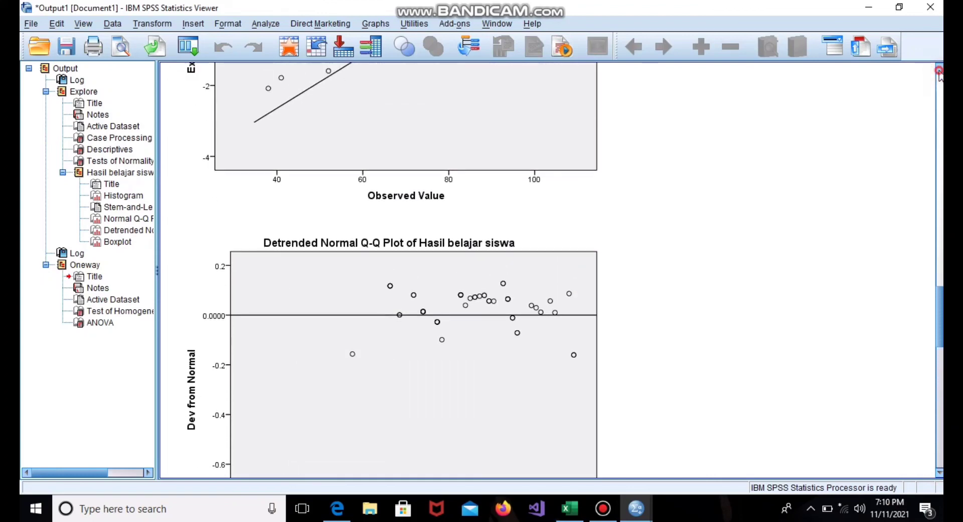
{"action": "left_click", "coordinate": [940, 68]}
{"action": "left_click", "coordinate": [939, 69]}
{"action": "left_click", "coordinate": [940, 68]}
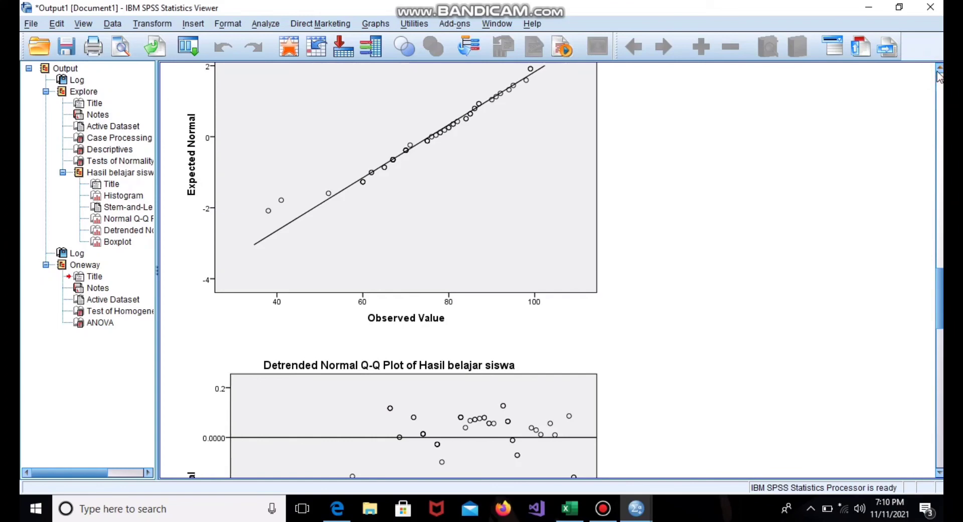
{"action": "left_click", "coordinate": [940, 69]}
{"action": "left_click", "coordinate": [940, 69]}
{"action": "left_click", "coordinate": [940, 69]}
{"action": "left_click", "coordinate": [940, 69]}
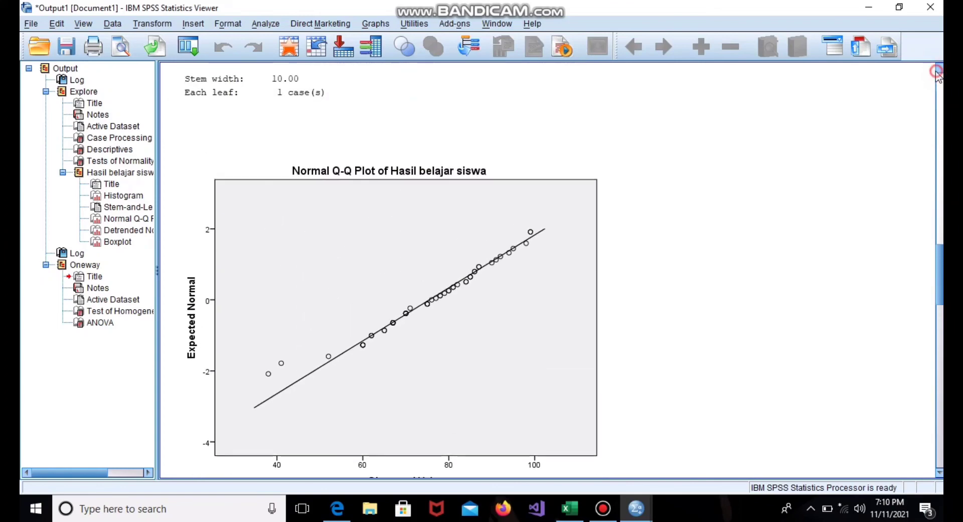
{"action": "left_click", "coordinate": [940, 69]}
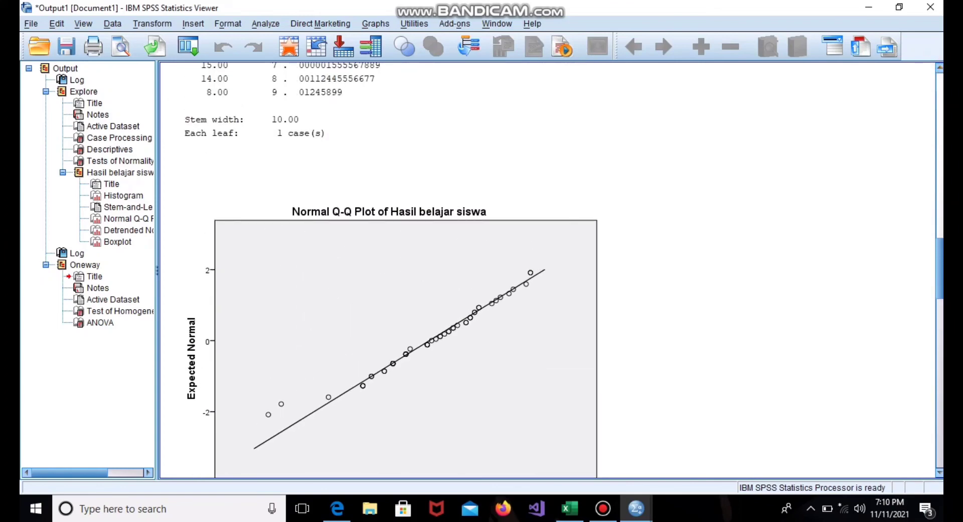
{"action": "left_click", "coordinate": [940, 69]}
{"action": "left_click", "coordinate": [940, 69]}
{"action": "left_click", "coordinate": [940, 69]}
{"action": "left_click", "coordinate": [939, 69]}
{"action": "left_click", "coordinate": [939, 68]}
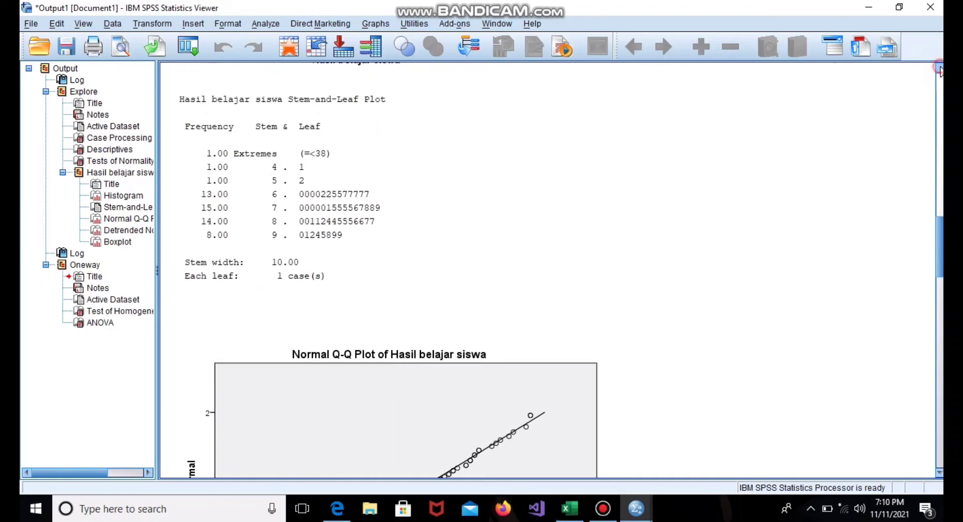
{"action": "left_click", "coordinate": [940, 68]}
{"action": "left_click", "coordinate": [939, 69]}
{"action": "left_click", "coordinate": [940, 68]}
{"action": "left_click", "coordinate": [940, 69]}
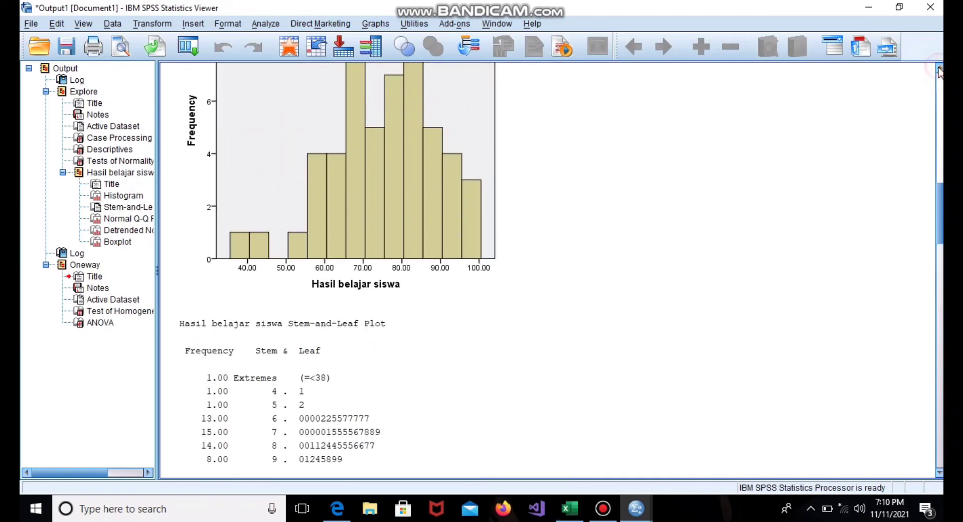
{"action": "left_click", "coordinate": [940, 68]}
{"action": "left_click", "coordinate": [940, 68]}
{"action": "left_click", "coordinate": [940, 69]}
{"action": "left_click", "coordinate": [940, 69]}
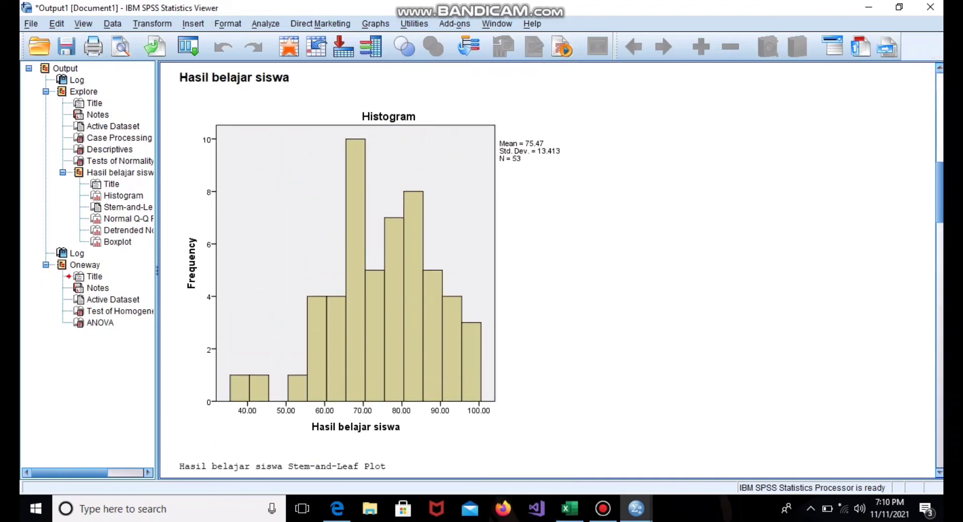
{"action": "left_click_drag", "start_coordinate": [940, 221], "coordinate": [940, 439]}
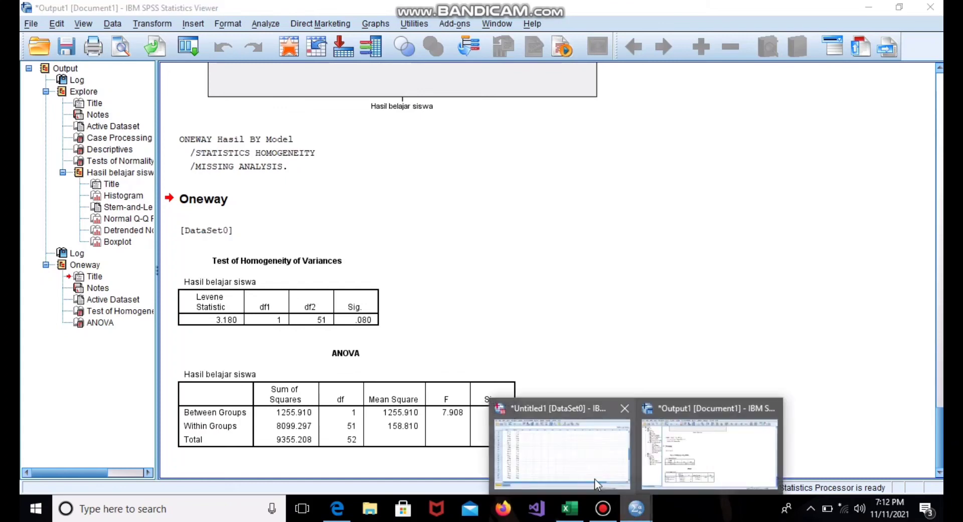
{"action": "left_click", "coordinate": [594, 478]}
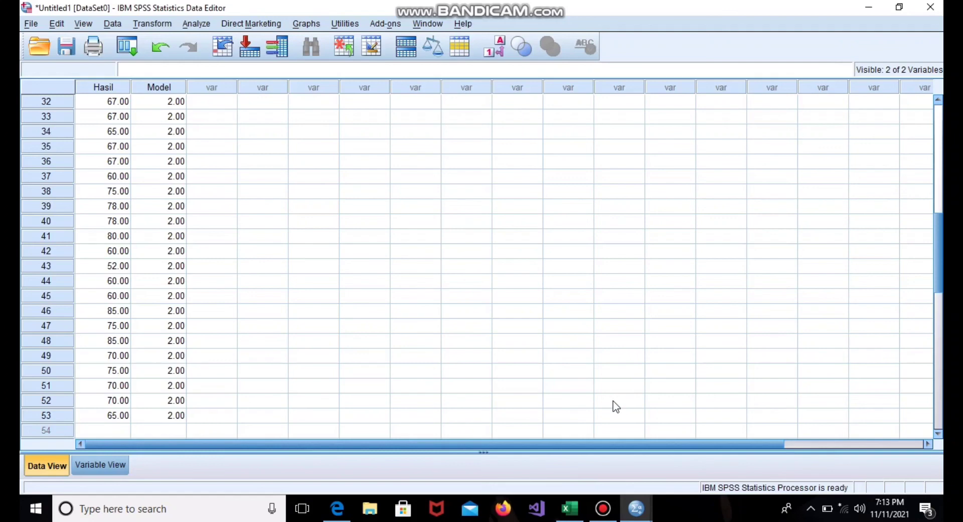
- Start an Independent-Samples T Test with Hasil belajar siswa as the test variable and Model pembelajaran as the grouping variable
{"action": "left_click", "coordinate": [203, 24]}
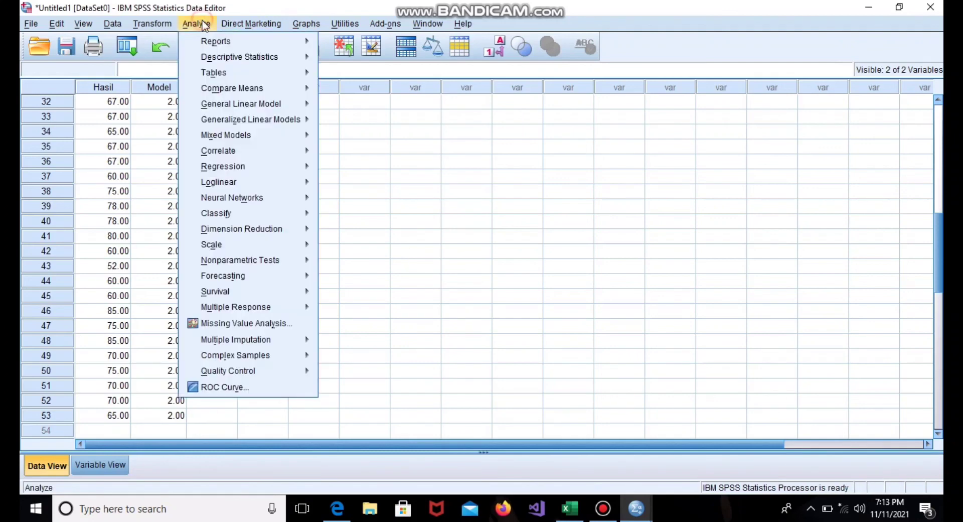
{"action": "mouse_move", "coordinate": [249, 92]}
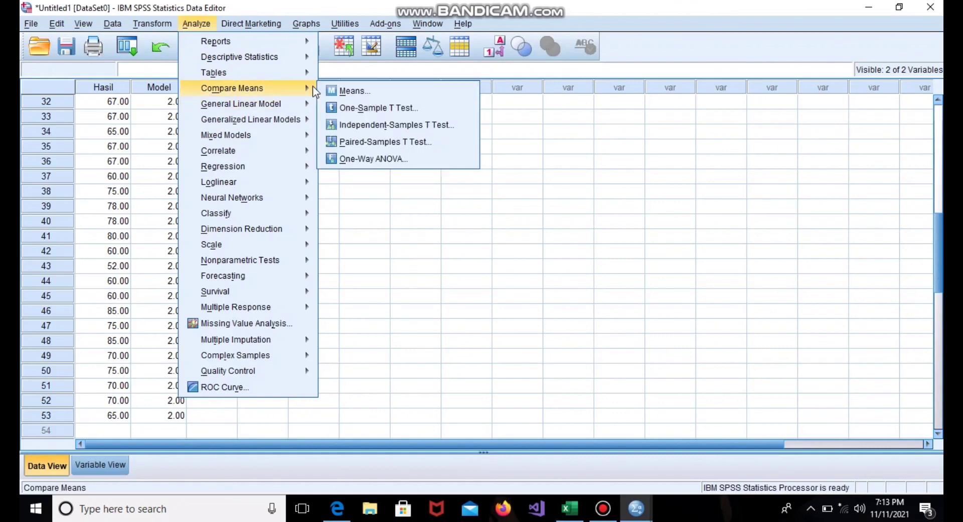
{"action": "left_click", "coordinate": [359, 123]}
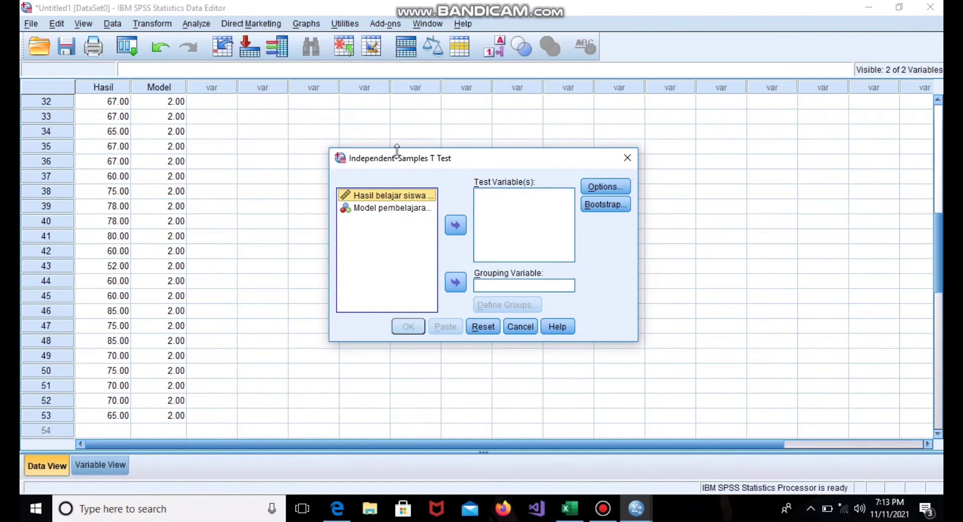
{"action": "left_click", "coordinate": [454, 226]}
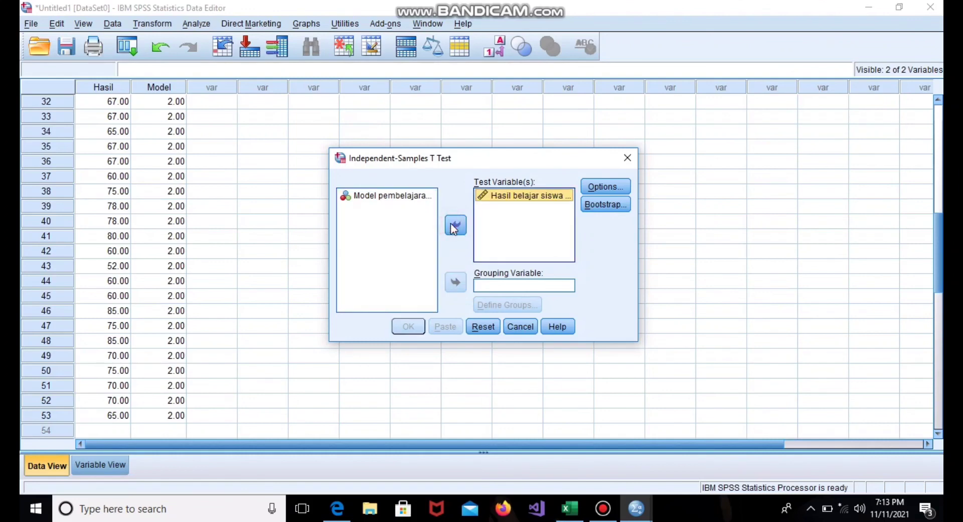
{"action": "left_click", "coordinate": [393, 196]}
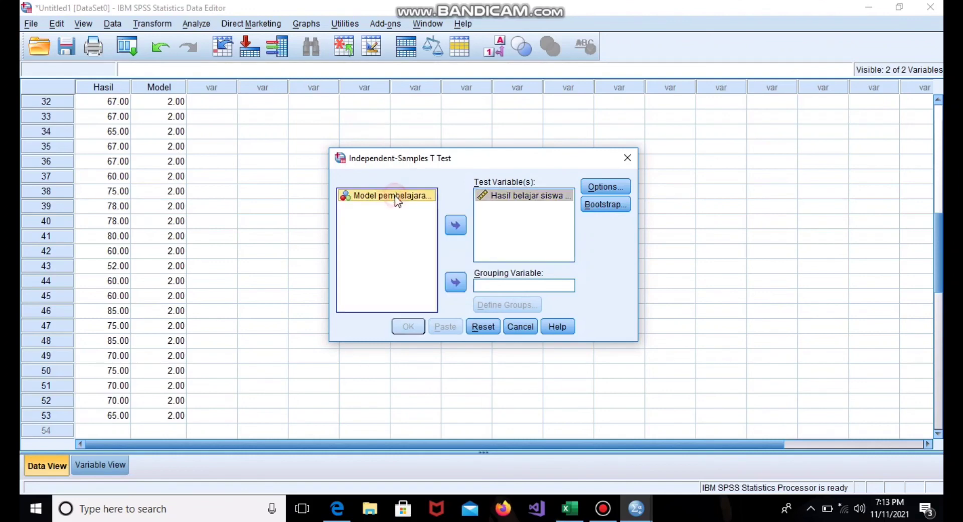
{"action": "left_click", "coordinate": [456, 282]}
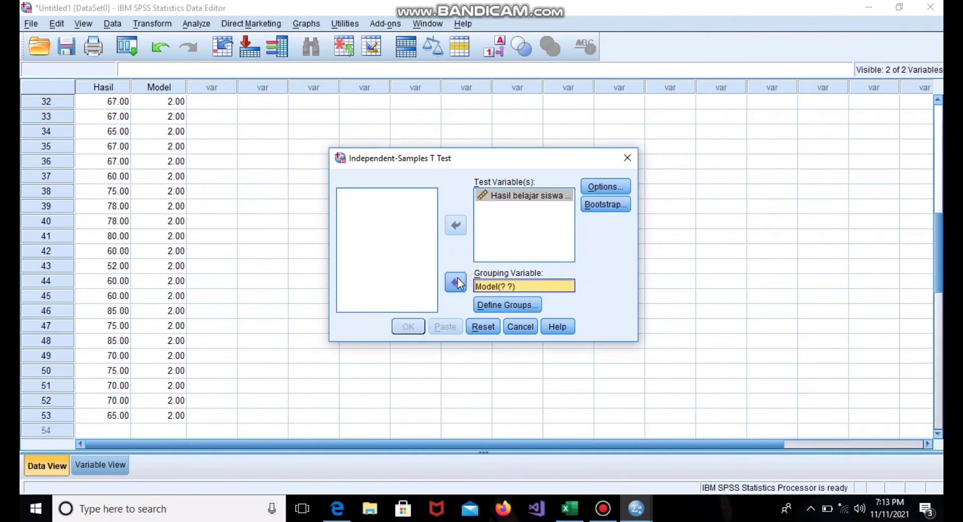
- Define the t test's groups with the specified values 1 and 2, and run the test
{"action": "left_click", "coordinate": [509, 305]}
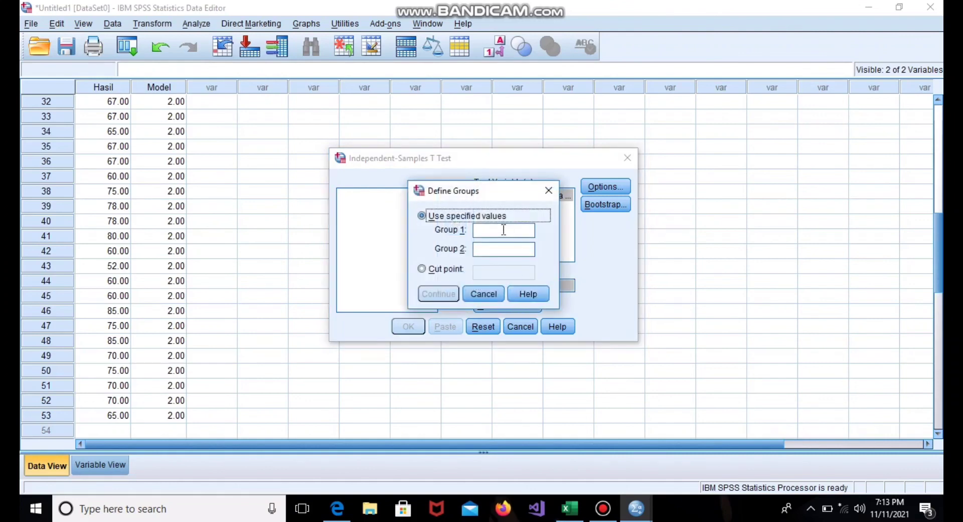
{"action": "left_click", "coordinate": [504, 230]}
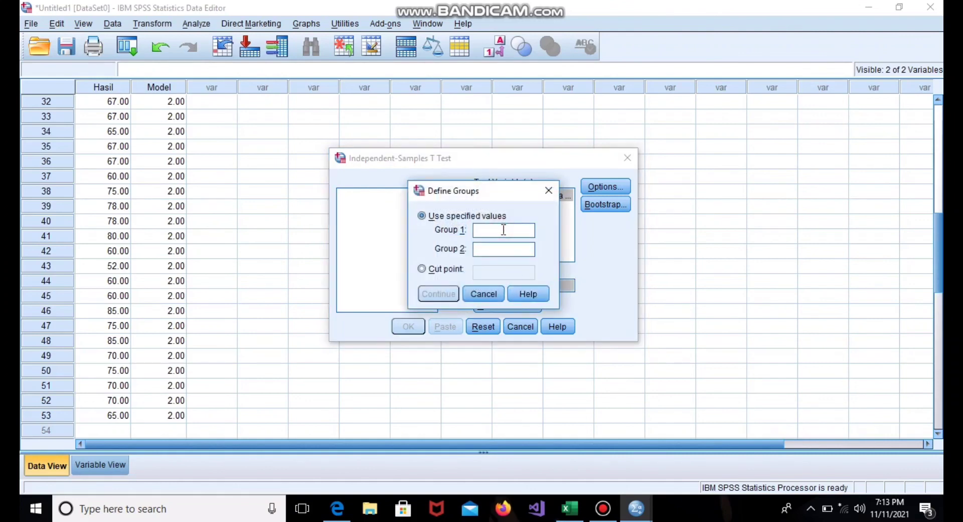
{"action": "type", "text": "1"}
{"action": "left_click", "coordinate": [485, 254]}
{"action": "type", "text": "2"}
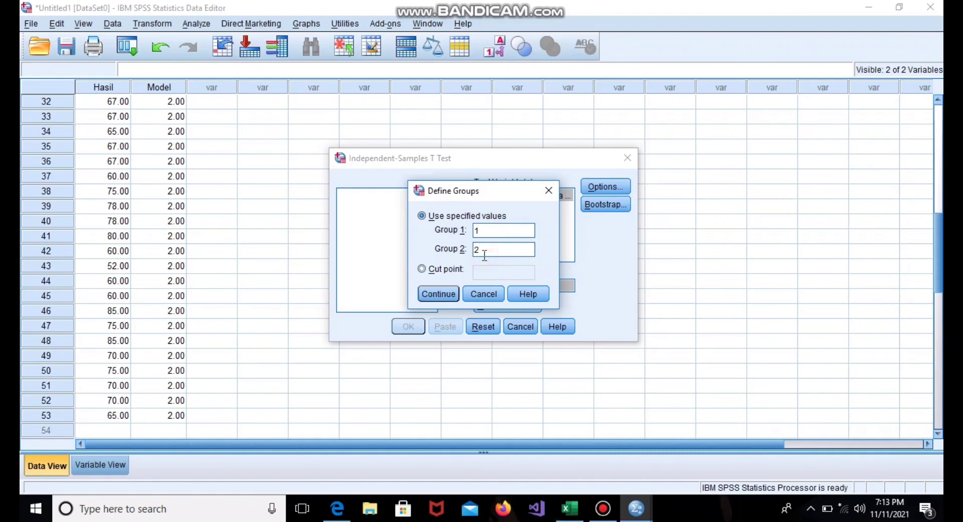
{"action": "left_click", "coordinate": [444, 295]}
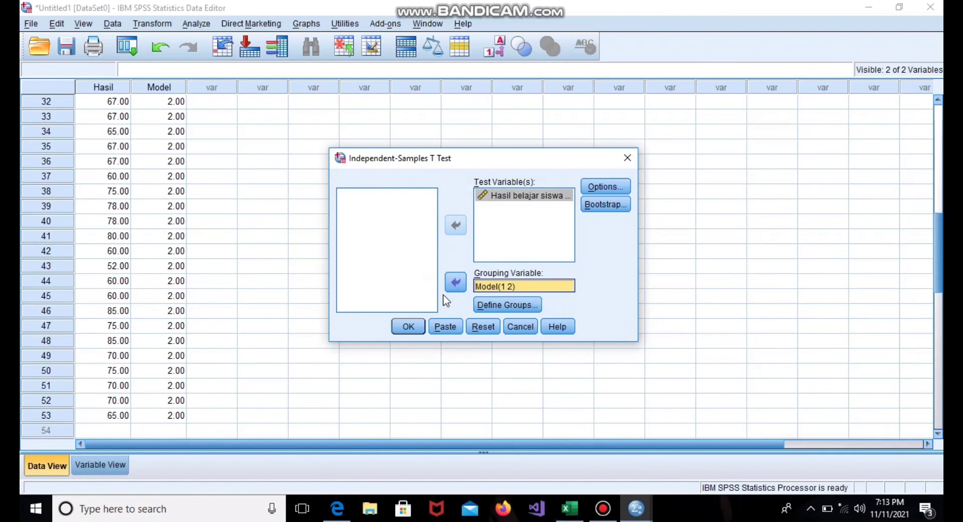
{"action": "left_click", "coordinate": [417, 330]}
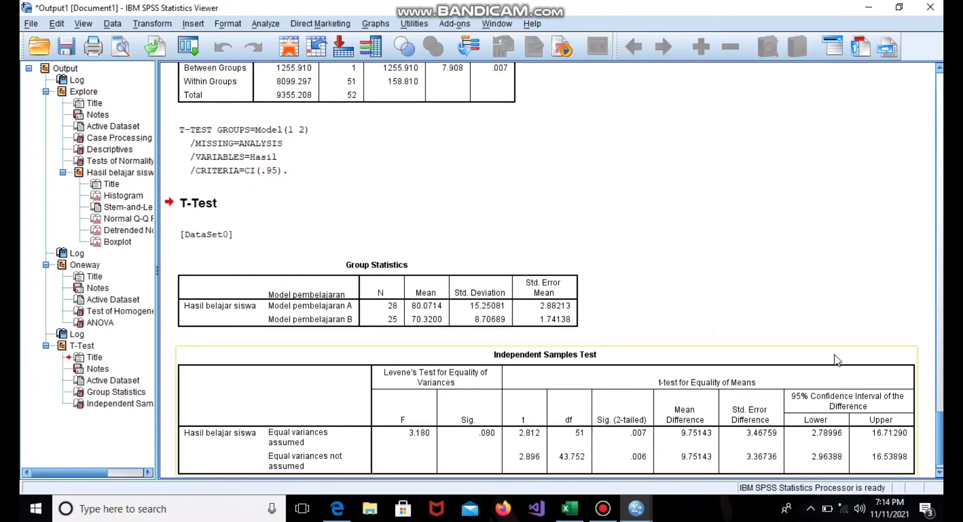
- Examine the Independent Samples Test table in the output and reread question 3 in UTS.pdf in the browser
{"action": "left_click", "coordinate": [939, 473]}
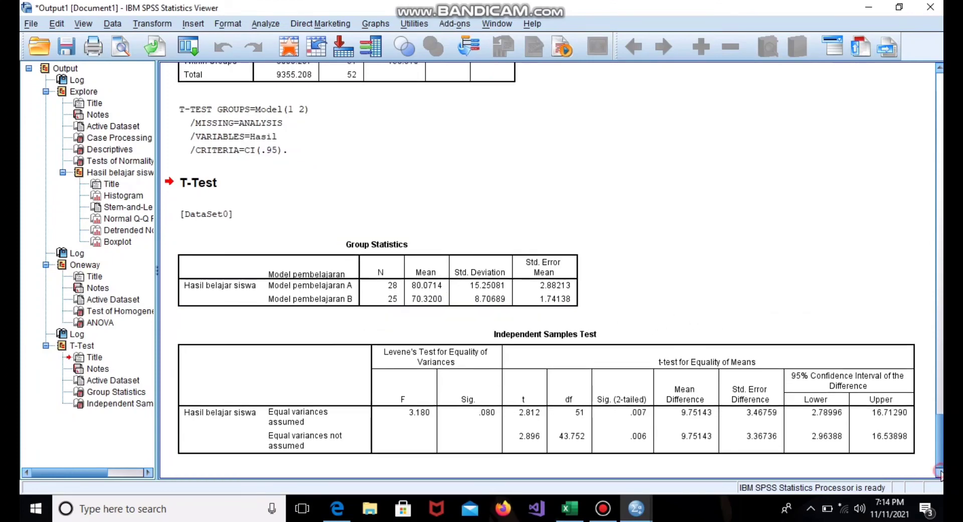
{"action": "left_click", "coordinate": [801, 400]}
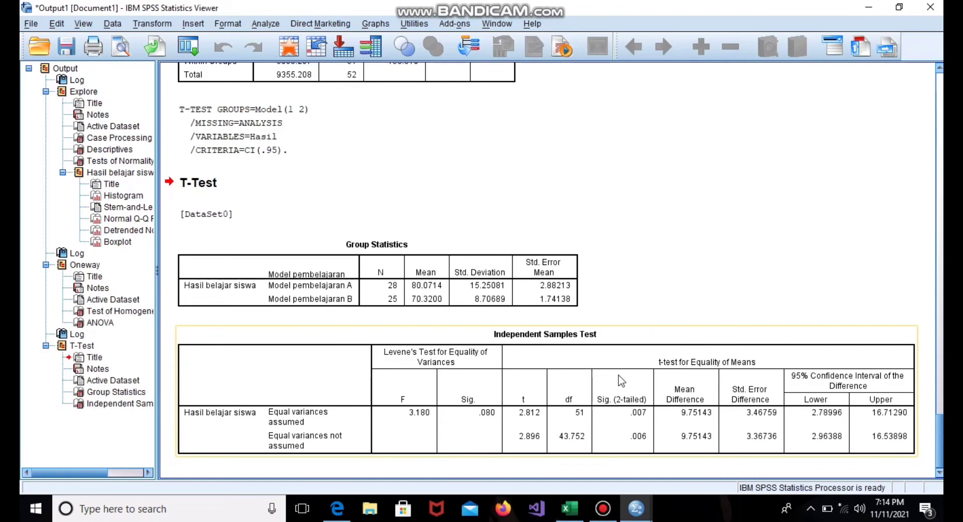
{"action": "left_click", "coordinate": [564, 473]}
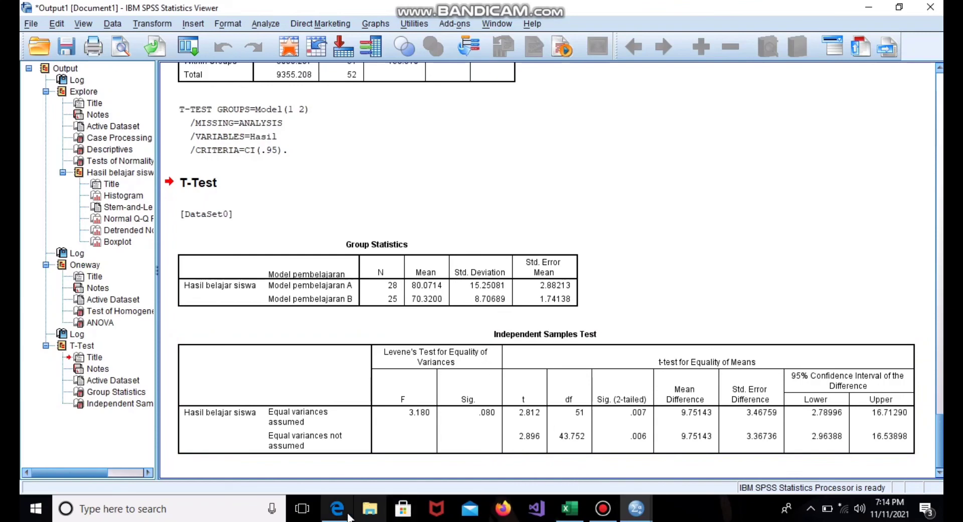
{"action": "mouse_move", "coordinate": [337, 508]}
{"action": "left_click", "coordinate": [353, 472]}
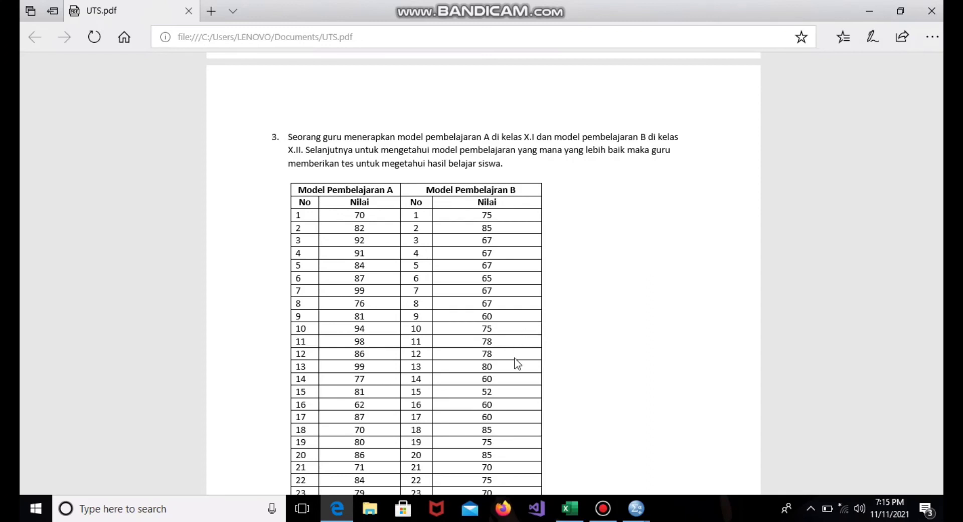
- Return to the SPSS output and compare the mean scores of learning models A and B in the Group Statistics table
{"action": "mouse_move", "coordinate": [640, 517]}
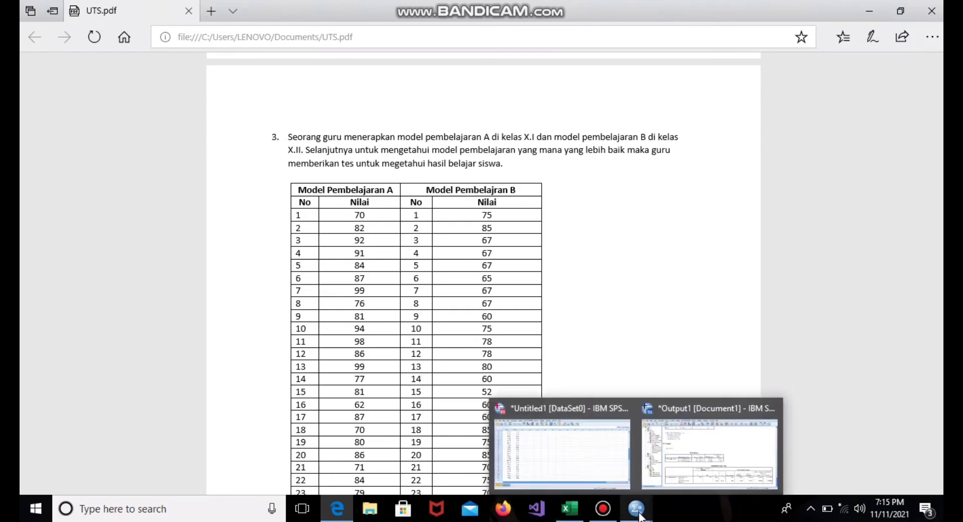
{"action": "left_click", "coordinate": [678, 476]}
{"action": "left_click", "coordinate": [508, 273]}
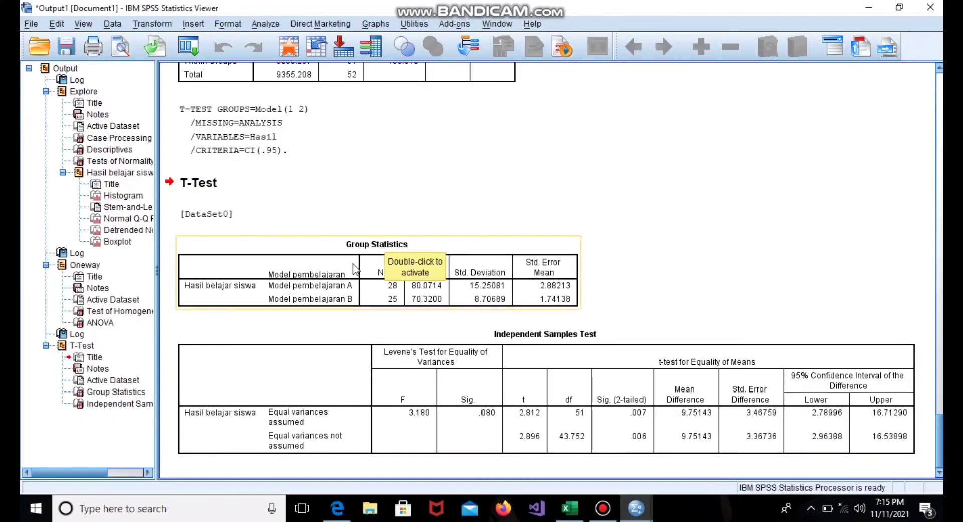
{"action": "left_click", "coordinate": [430, 287]}
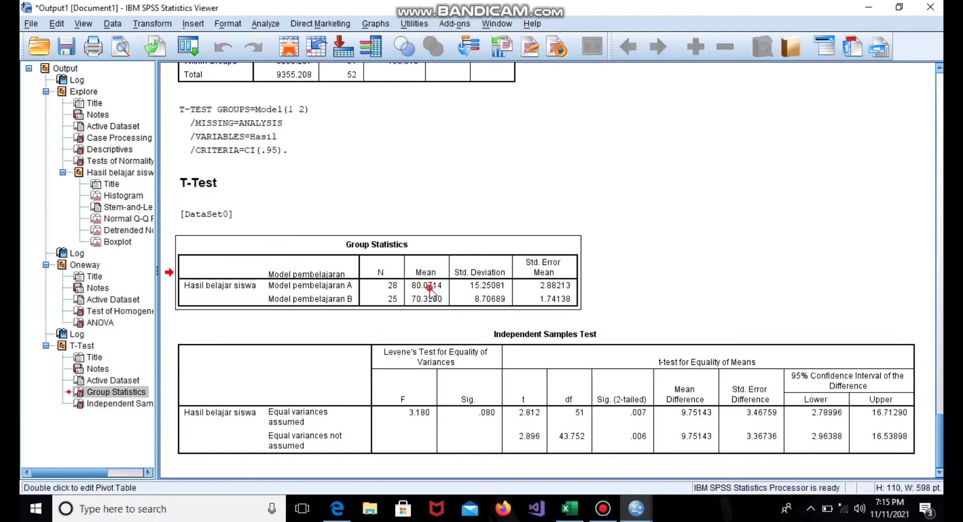